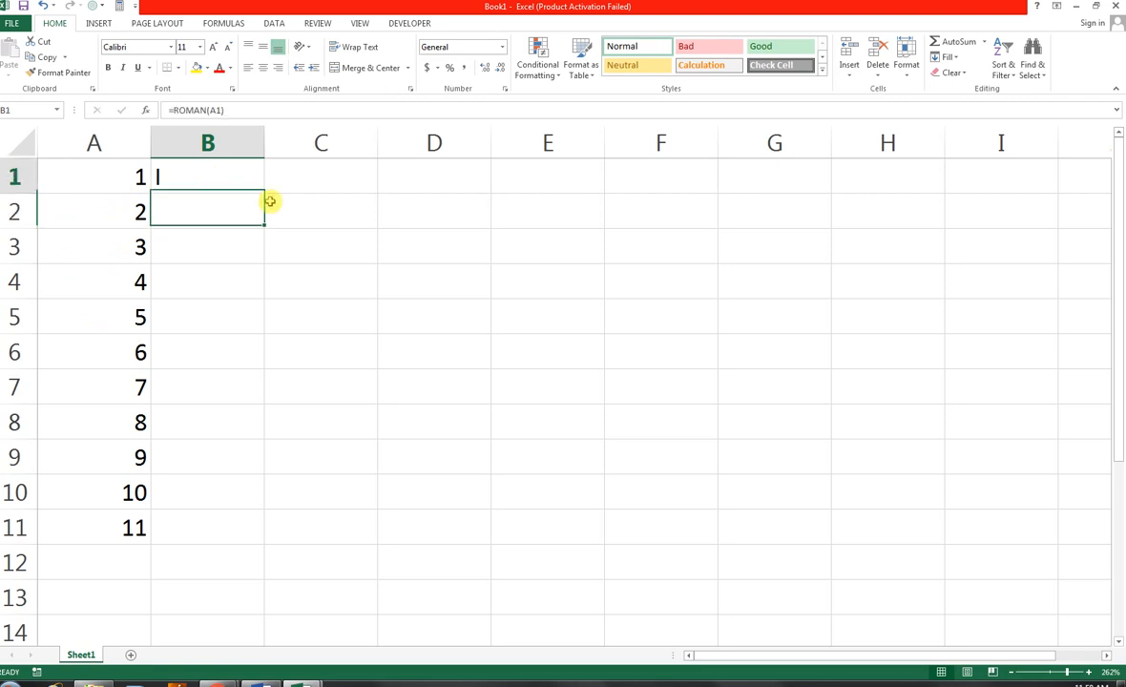
# Step: Fill the ROMAN formula from B1 down to B11, and enter =ARABIC(B1) in cell C1
pyautogui.moveTo(265, 194); pyautogui.dragTo(249, 537)
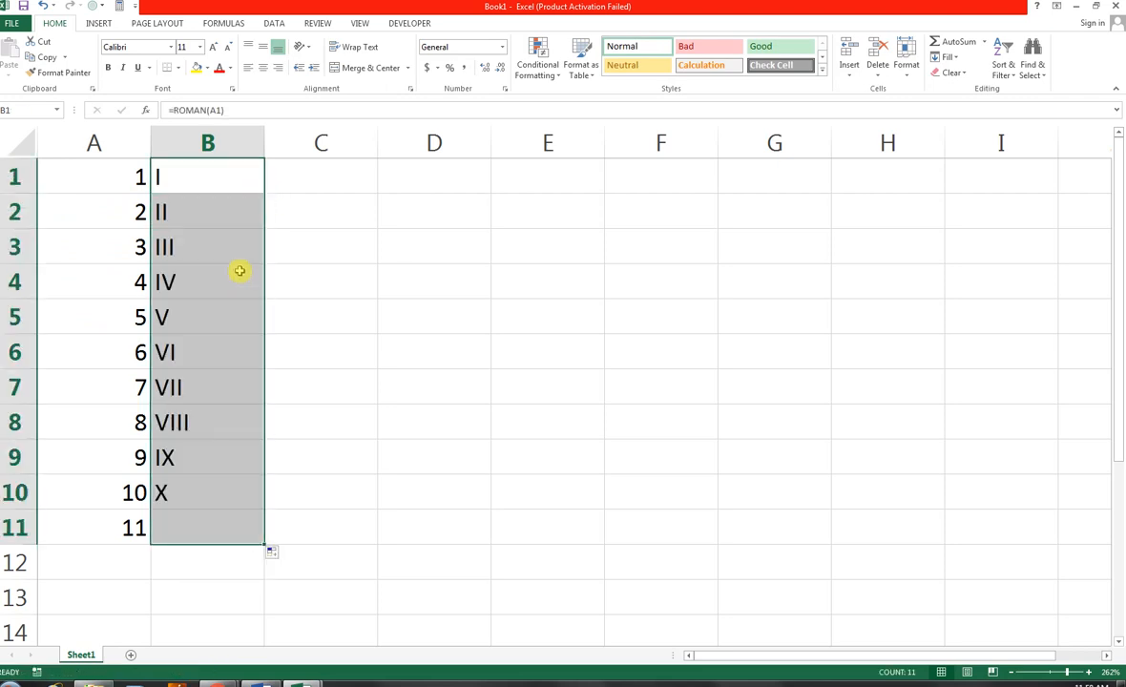
pyautogui.click(319, 180)
pyautogui.write('=')
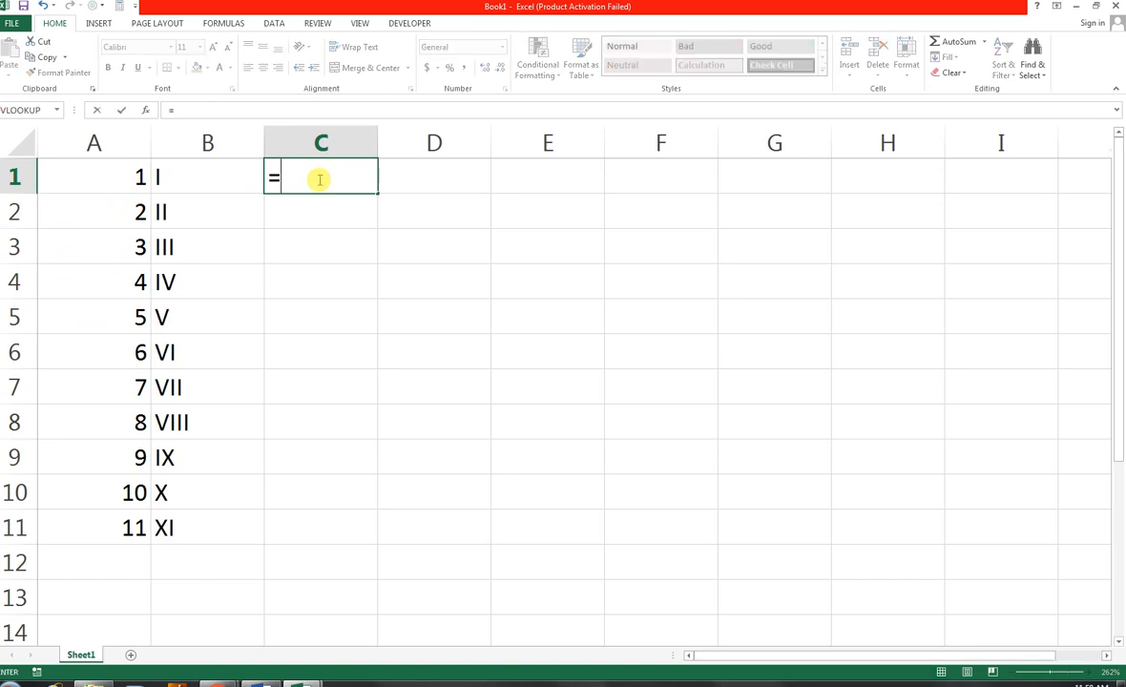
pyautogui.write('arabic')
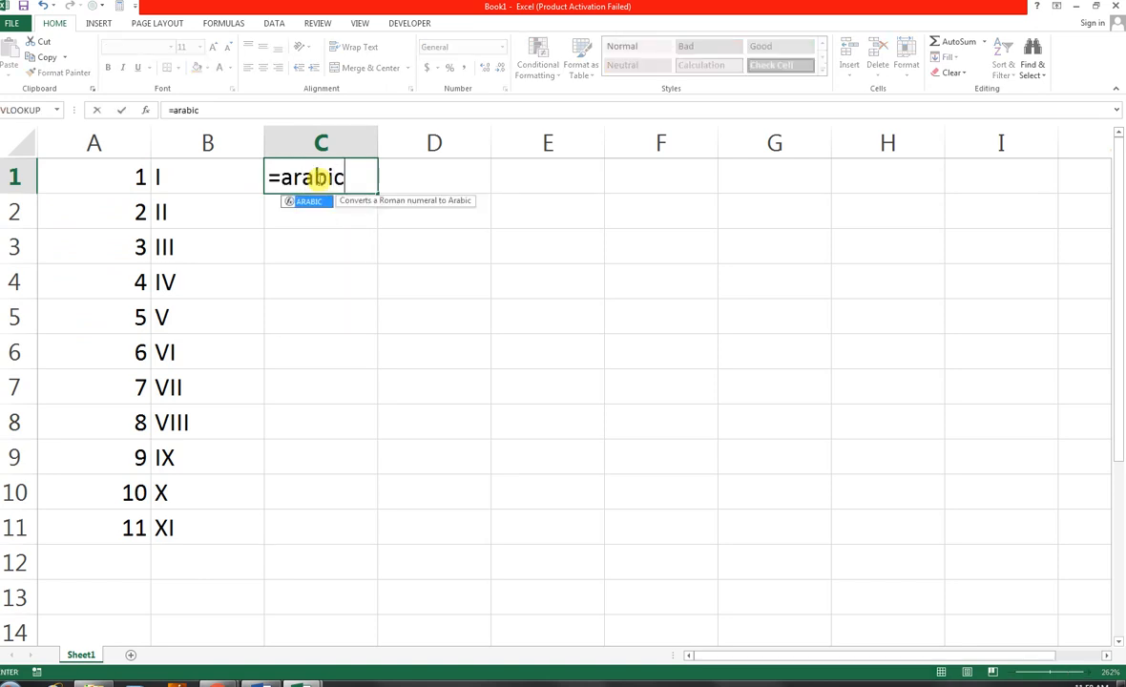
pyautogui.press('Tab')
pyautogui.press('Left')
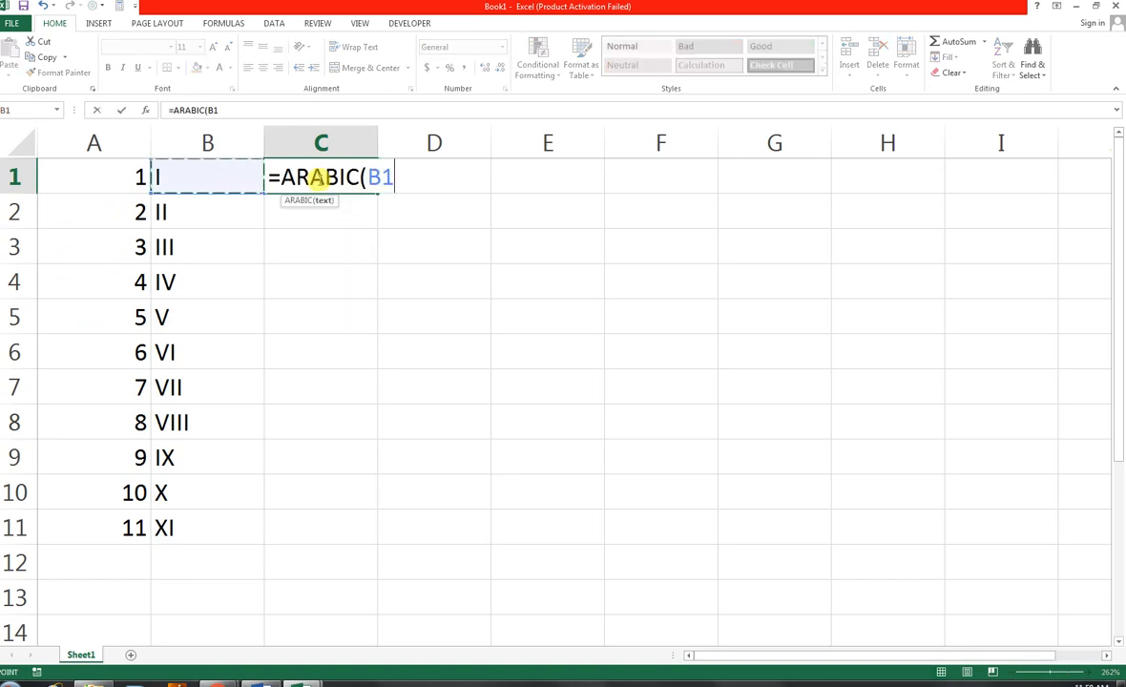
pyautogui.write(')')
pyautogui.press('Return')
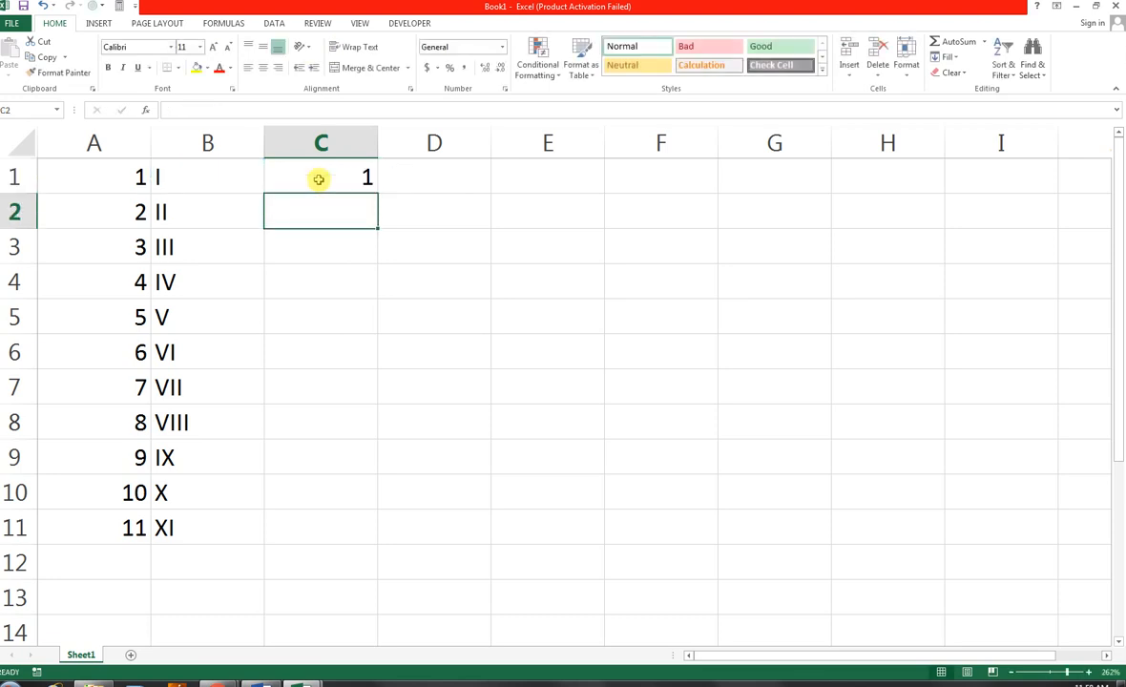
# Step: Fill the ARABIC formula from C1 down through C11
pyautogui.press('Up')
pyautogui.hotkey('shift', 'Down')
pyautogui.hotkey('shift', 'Down')
pyautogui.hotkey('shift', 'Down')
pyautogui.hotkey('shift', 'Down')
pyautogui.hotkey('shift', 'Down')
pyautogui.hotkey('shift', 'Down')
pyautogui.hotkey('shift', 'Down')
pyautogui.hotkey('shift', 'Down')
pyautogui.hotkey('shift', 'Down')
pyautogui.hotkey('shift', 'Down')
pyautogui.hotkey('shift', 'Down')
pyautogui.hotkey('shift', 'Down')
pyautogui.hotkey('shift', 'Down')
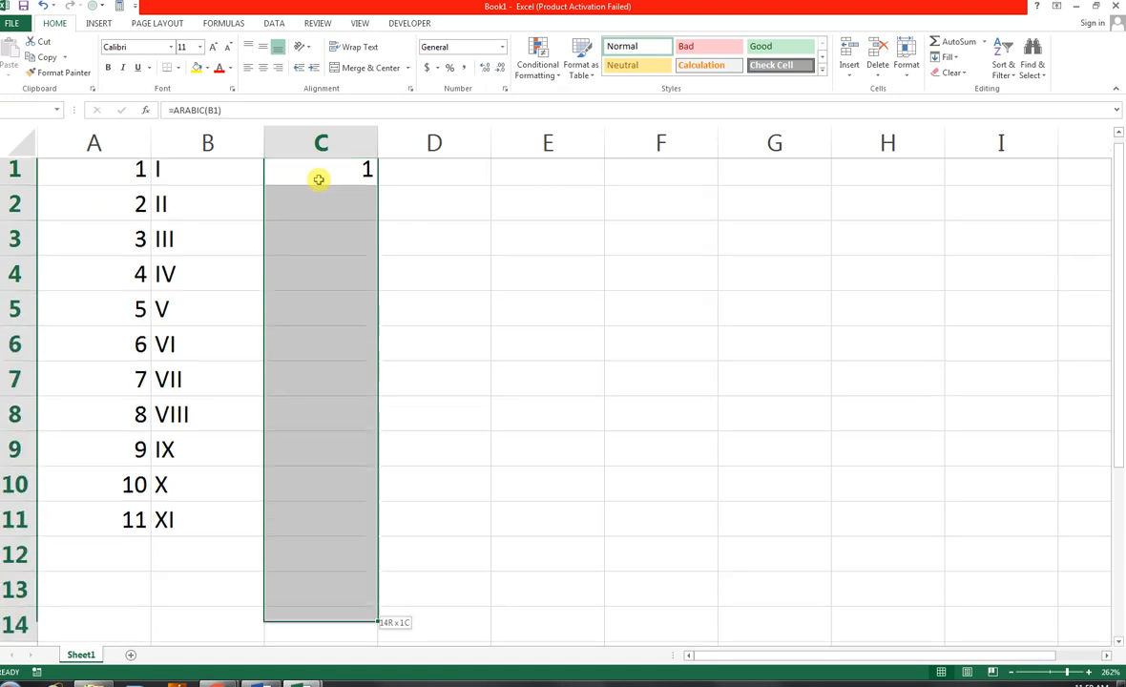
pyautogui.hotkey('shift', 'Up')
pyautogui.hotkey('shift', 'Up')
pyautogui.hotkey('shift', 'Up')
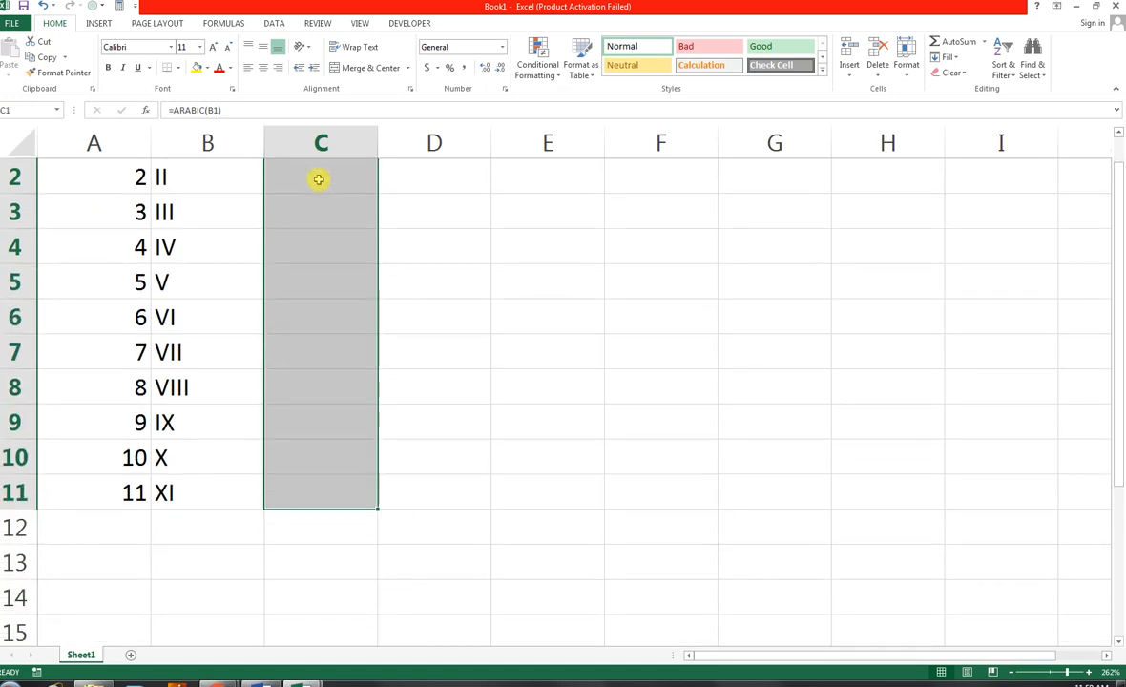
pyautogui.scroll(1, 254, 279)
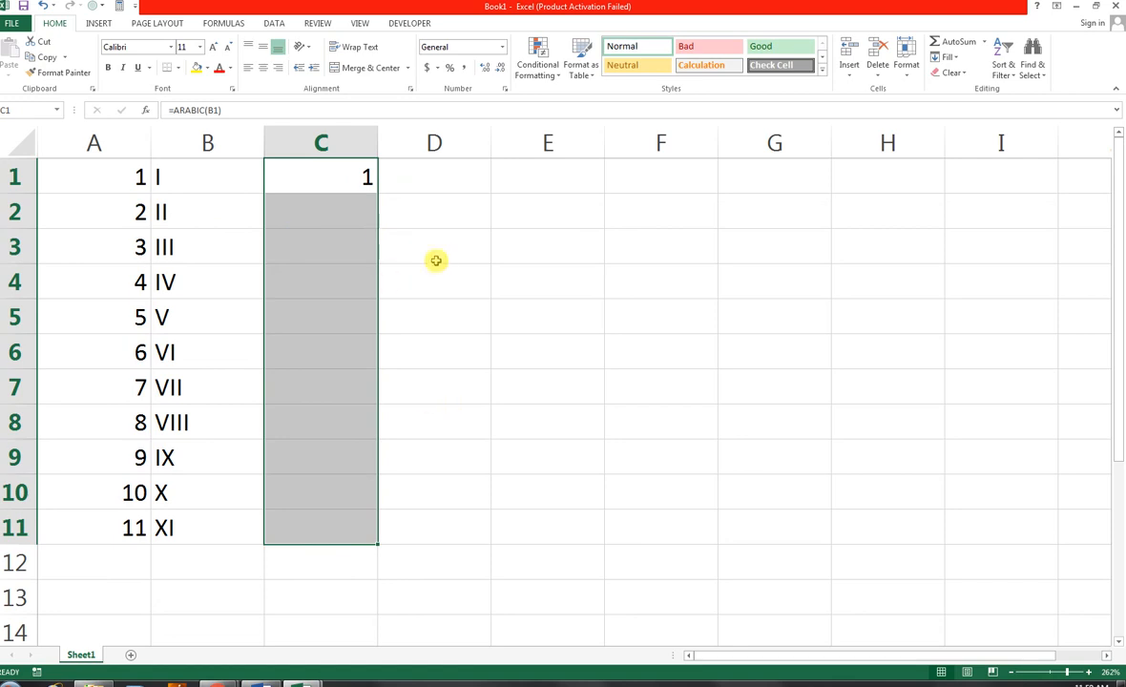
pyautogui.hotkey('ctrl', 'd')
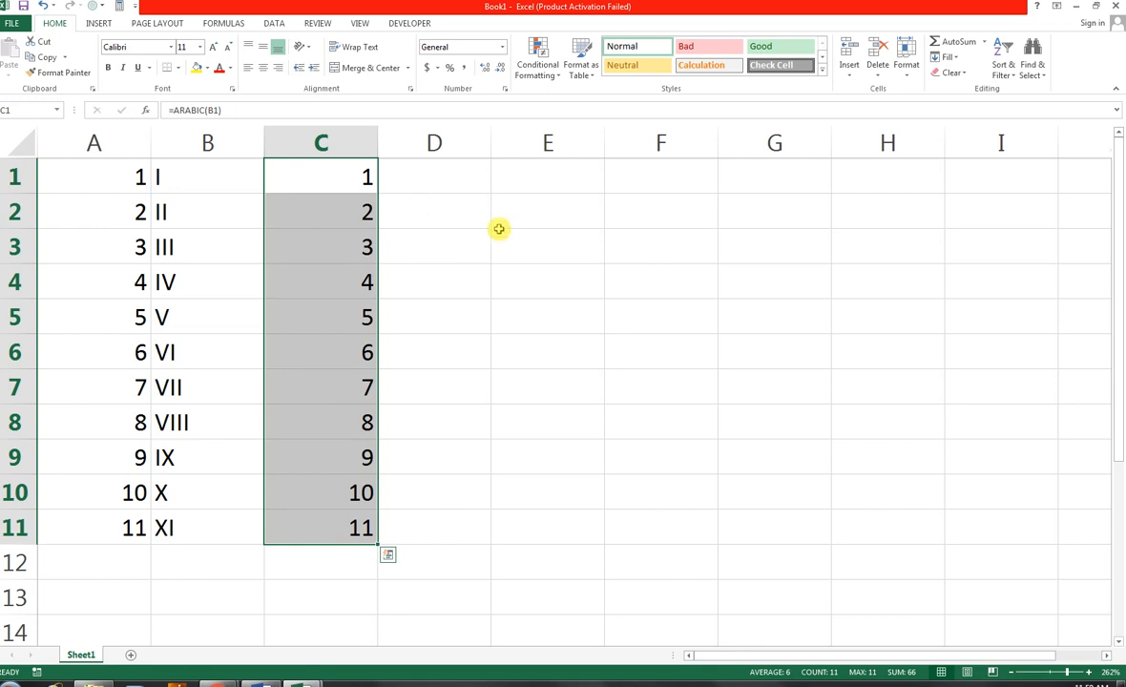
# Step: Enter the formula =NOW() in cell E1 to insert the current date and time
pyautogui.click(532, 182)
pyautogui.write('=n')
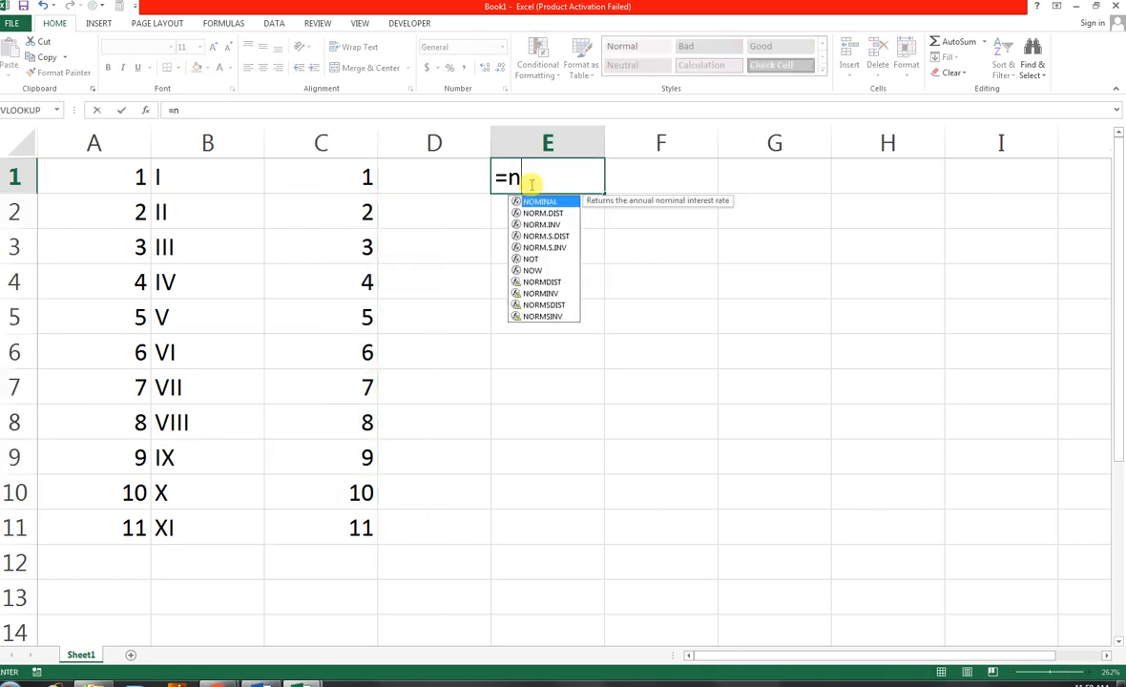
pyautogui.write('ow()')
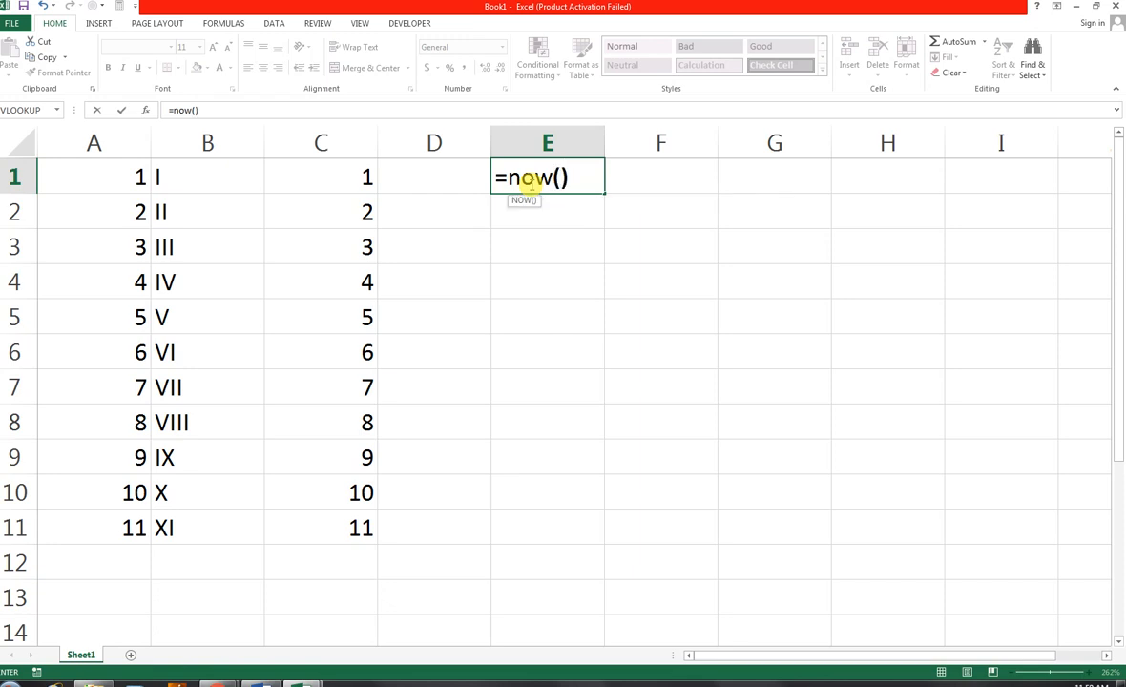
pyautogui.press('Return')
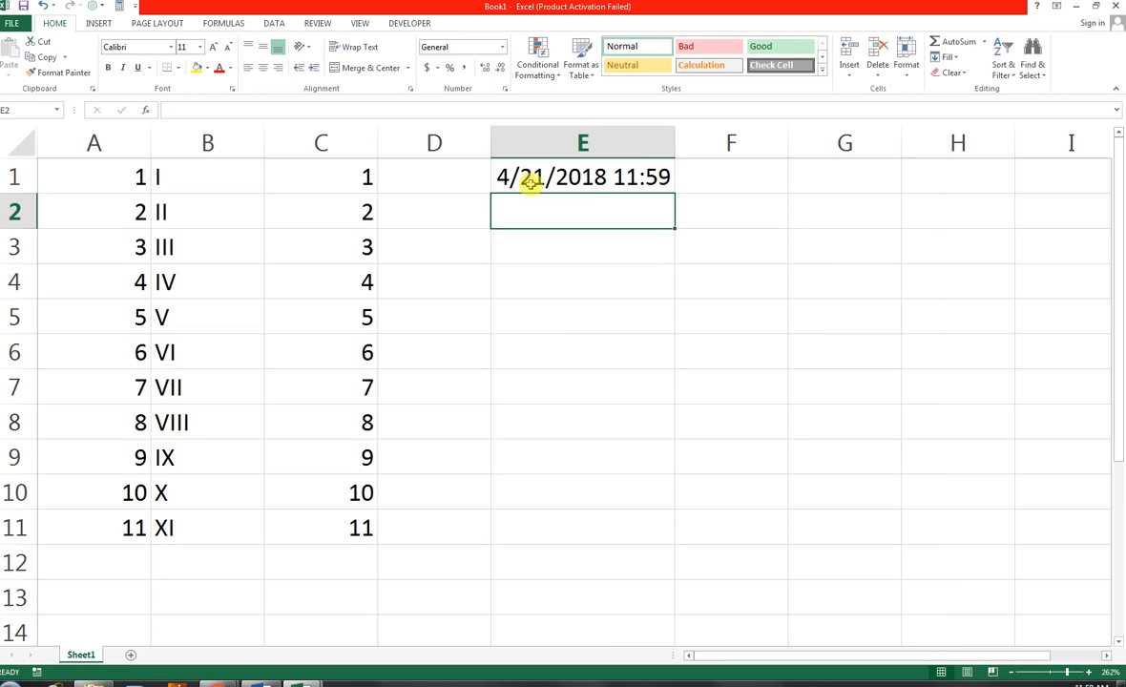
# Step: Enter the formula =TODAY() in cell E3 to insert the current date
pyautogui.press('Return')
pyautogui.write('=tosd')
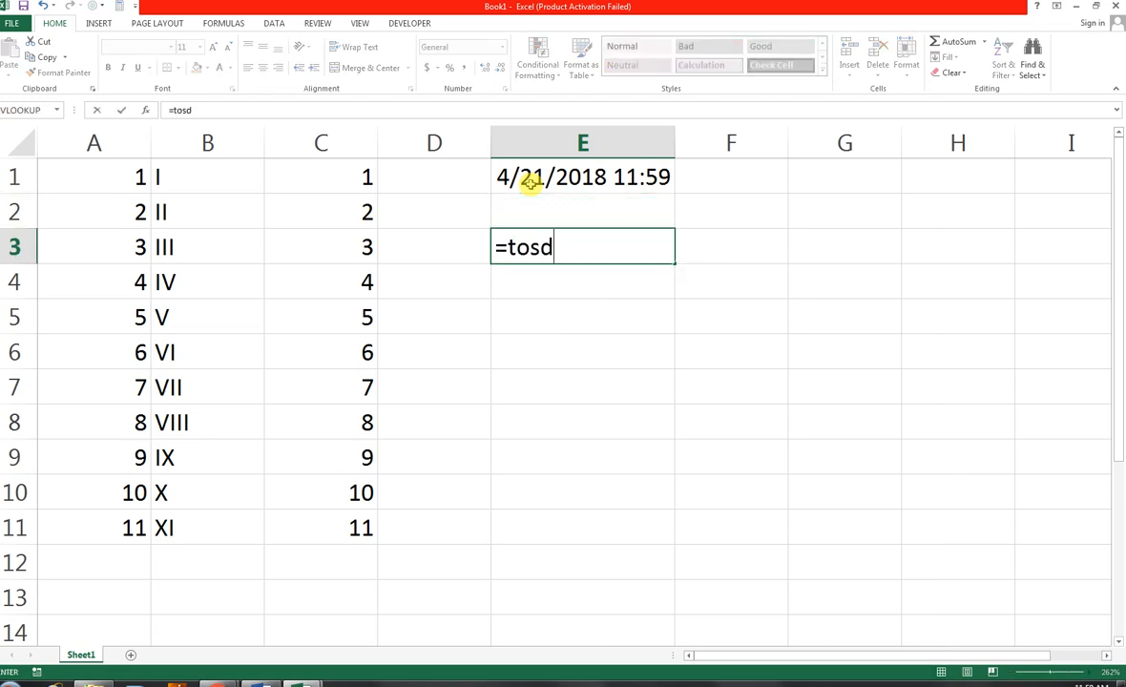
pyautogui.press('BackSpace')
pyautogui.press('BackSpace')
pyautogui.write('day()')
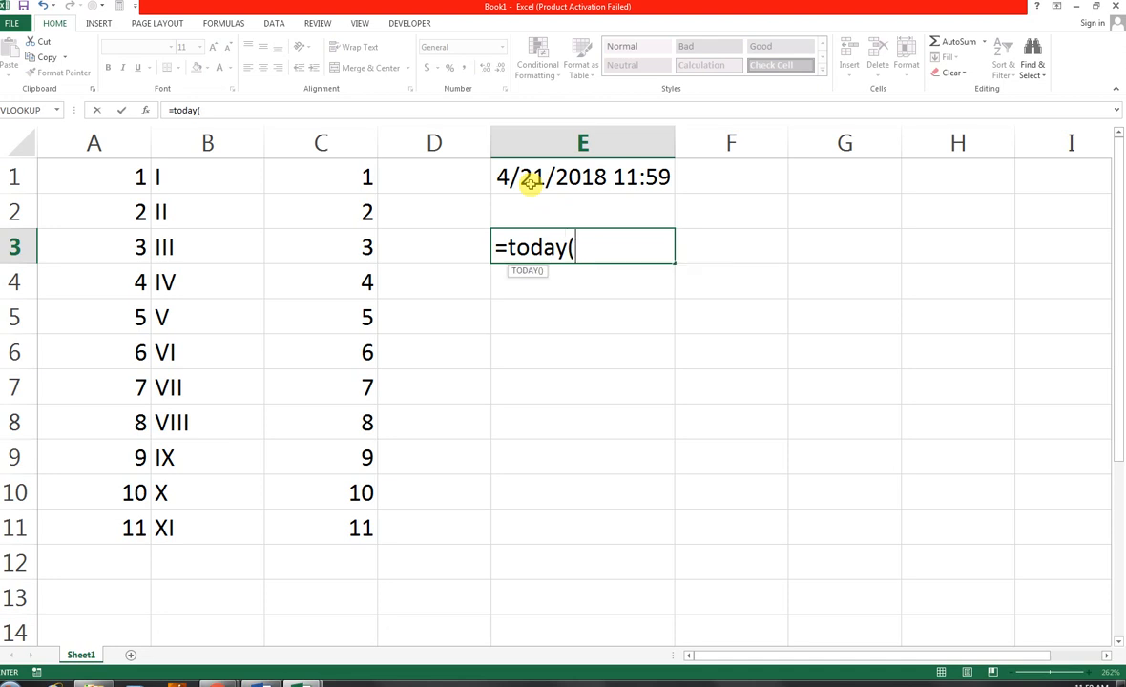
pyautogui.press('Return')
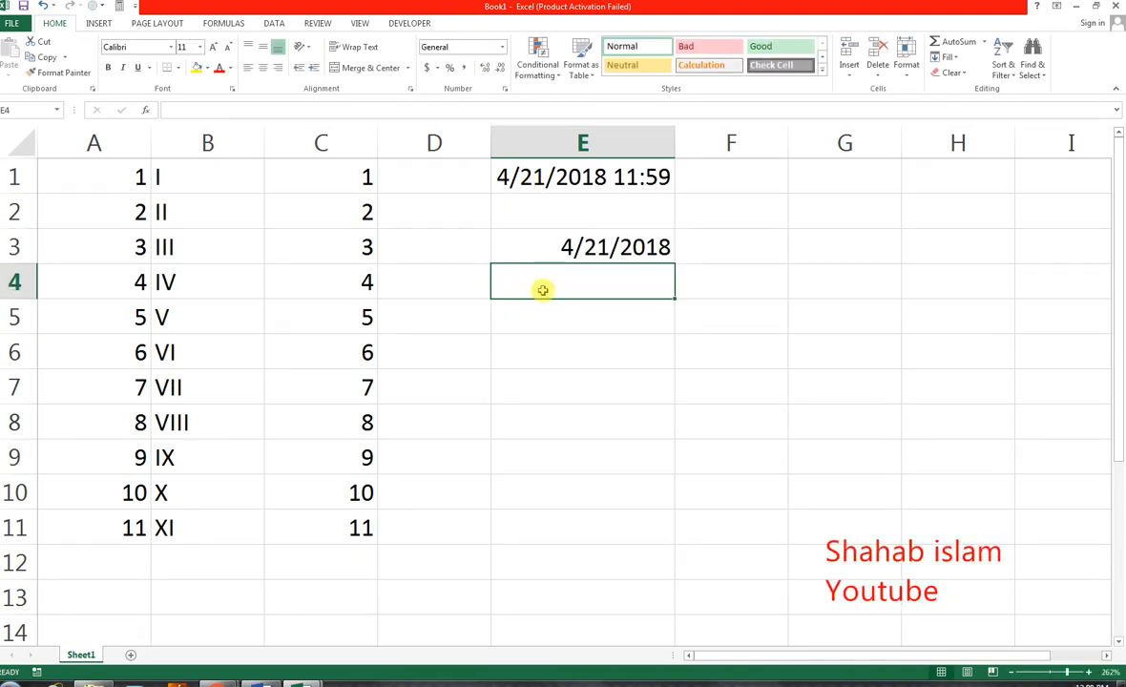
# Step: Re-enter the existing NOW formula in E1 to refresh its date and time
pyautogui.press('Right')
pyautogui.press('Right')
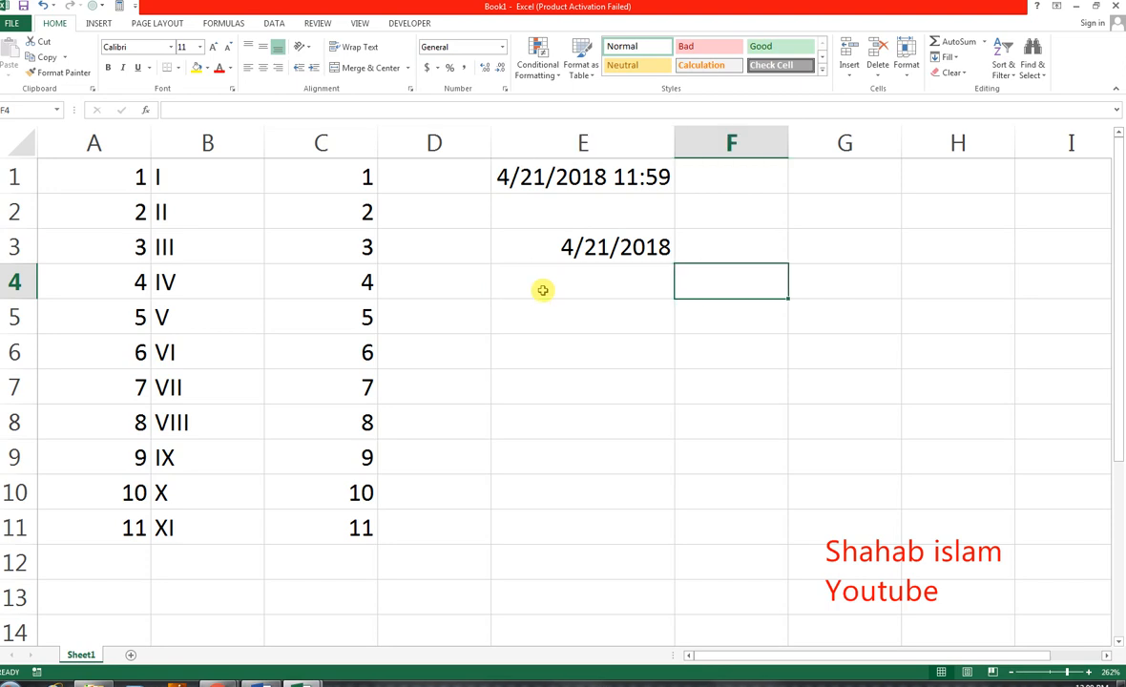
pyautogui.press('Up')
pyautogui.press('Up')
pyautogui.press('Left')
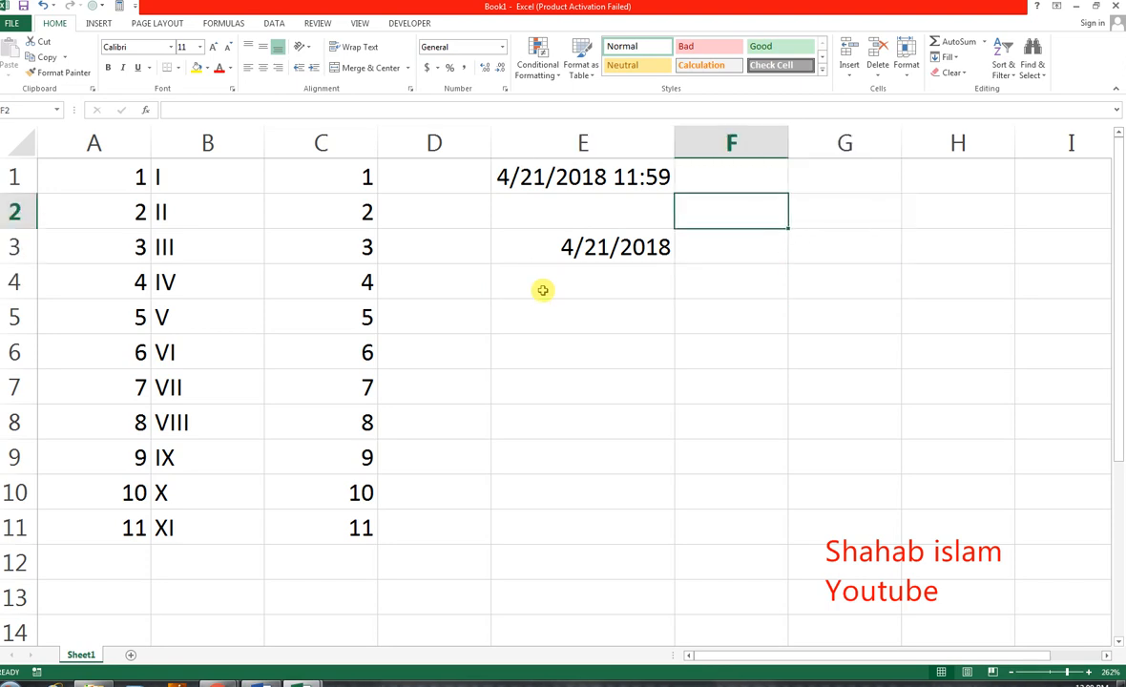
pyautogui.press('Up')
pyautogui.press('Right')
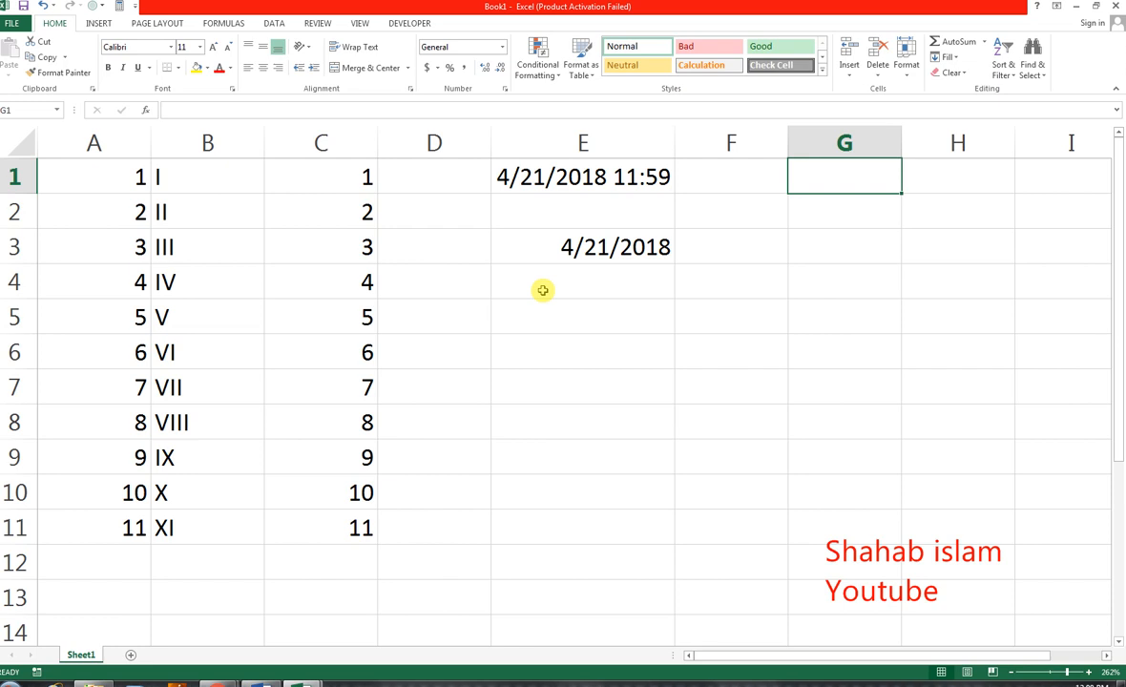
pyautogui.press('Left')
pyautogui.press('Left')
pyautogui.press('F2')
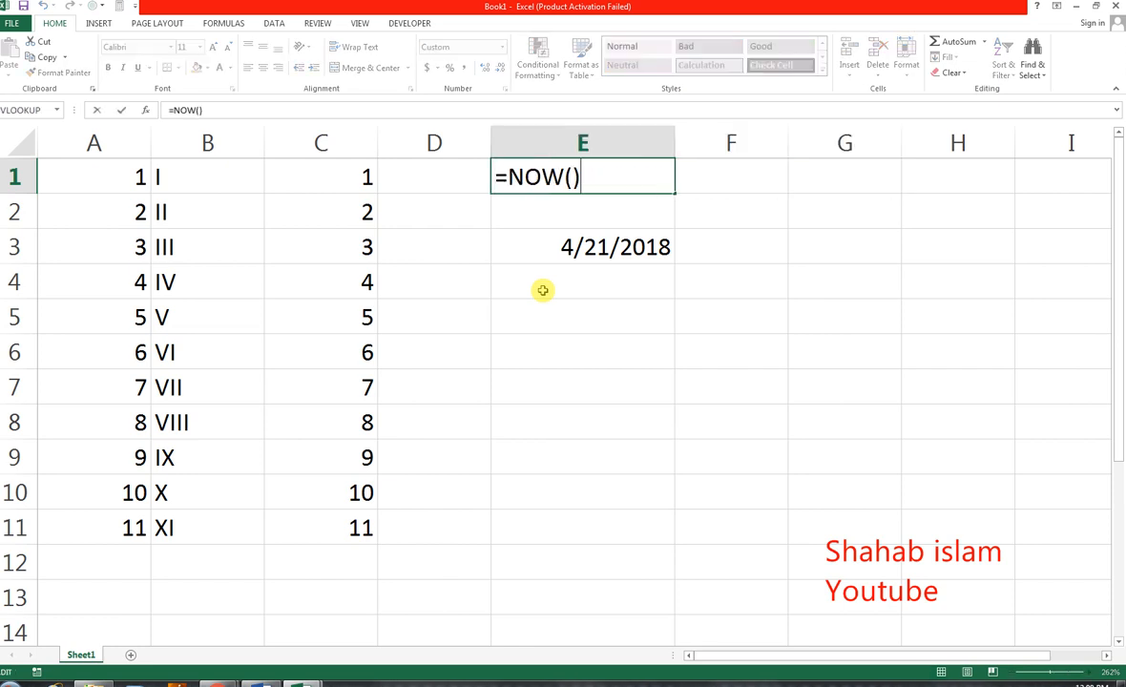
pyautogui.press('Return')
# Step: Enter the formula =MOD(NOW(),1) in cell F1 to extract only the current time
pyautogui.press('Right')
pyautogui.press('Up')
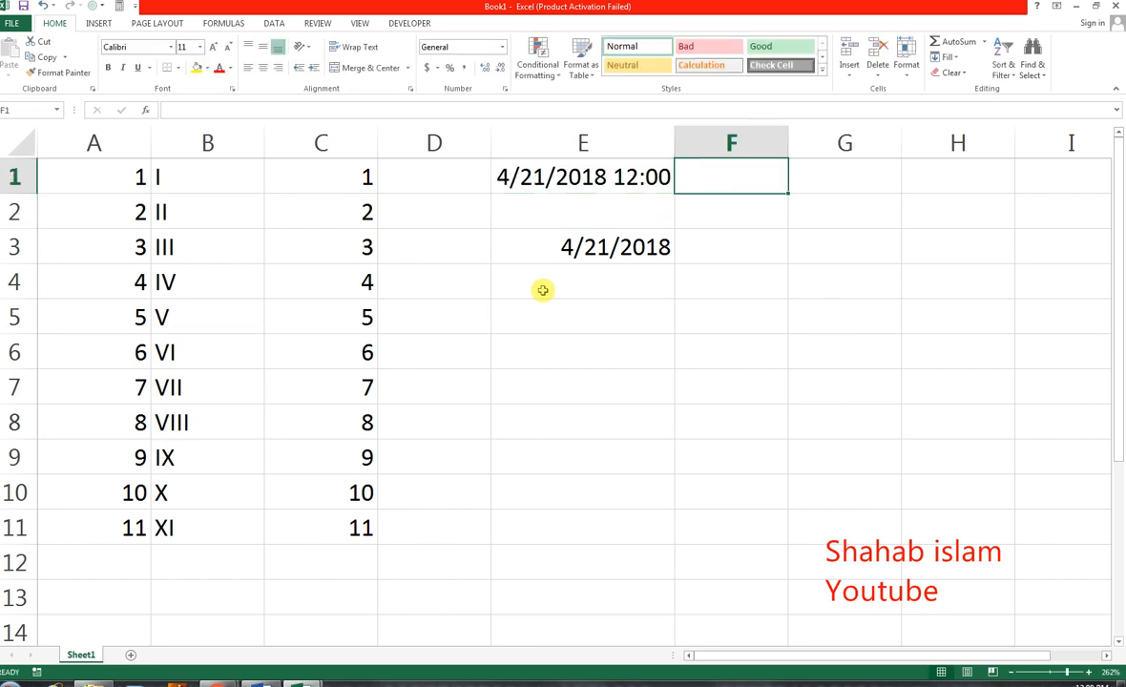
pyautogui.write('=mo')
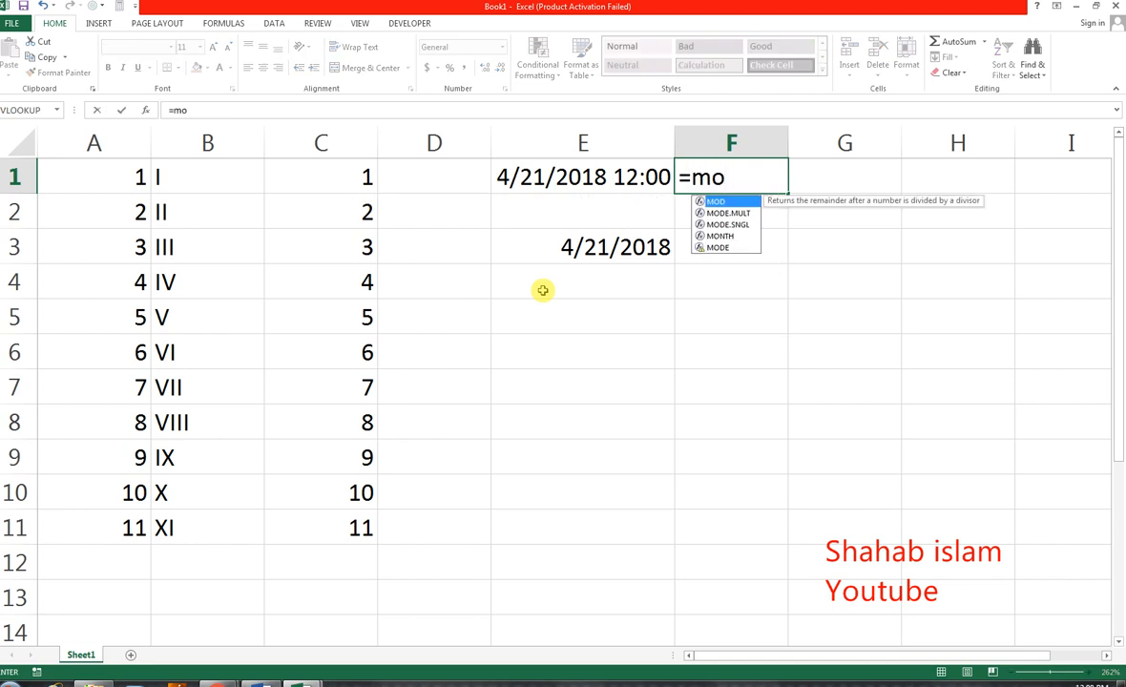
pyautogui.press('Tab')
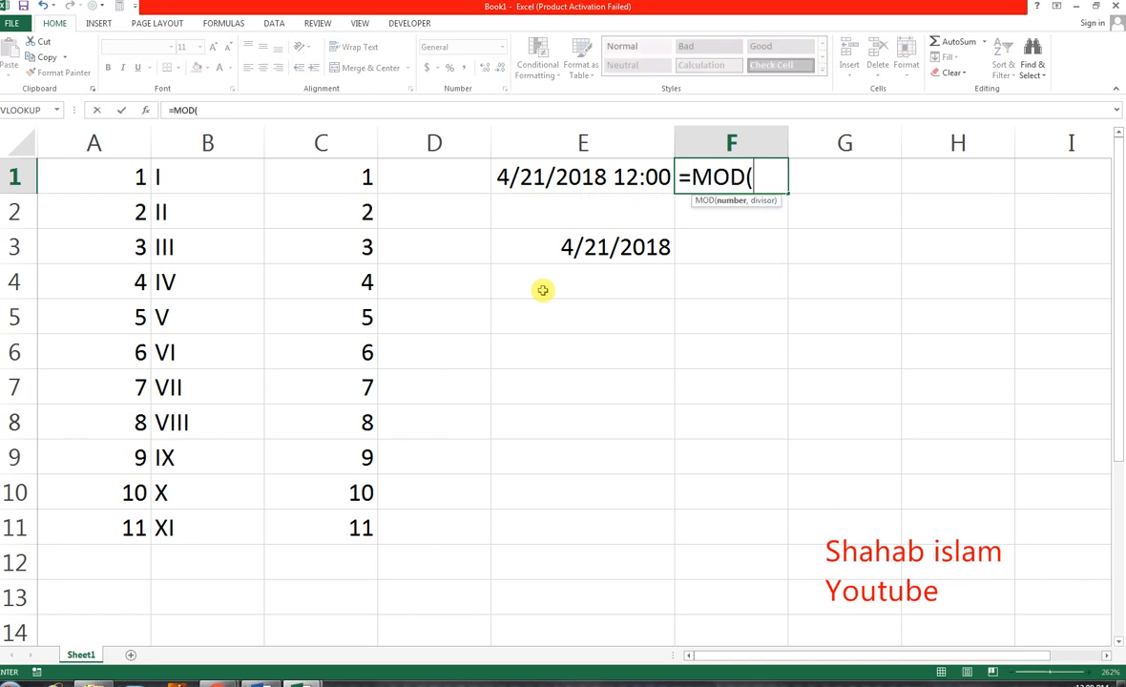
pyautogui.write('now')
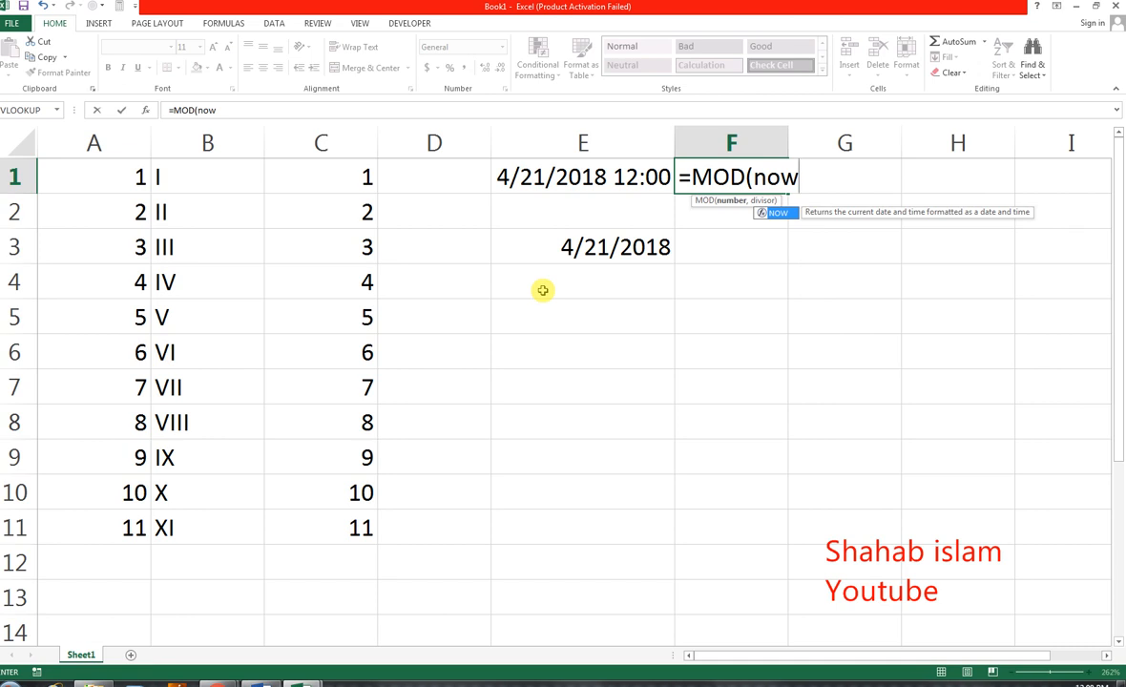
pyautogui.write('()')
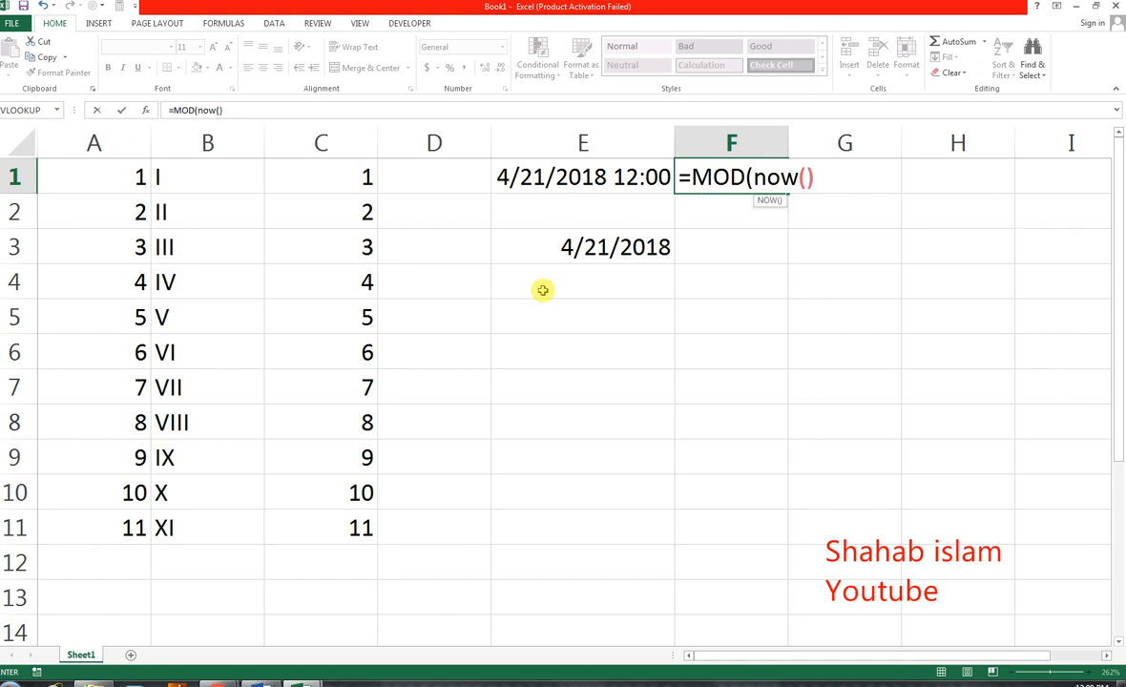
pyautogui.write(',1')
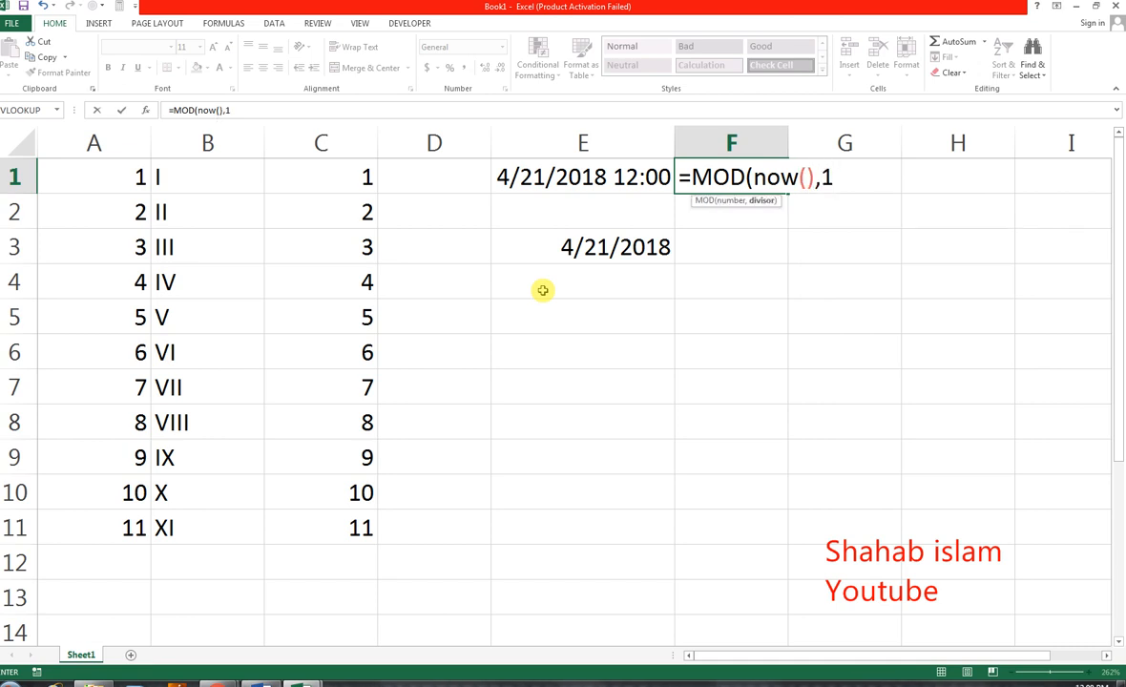
pyautogui.write(')')
pyautogui.press('Return')
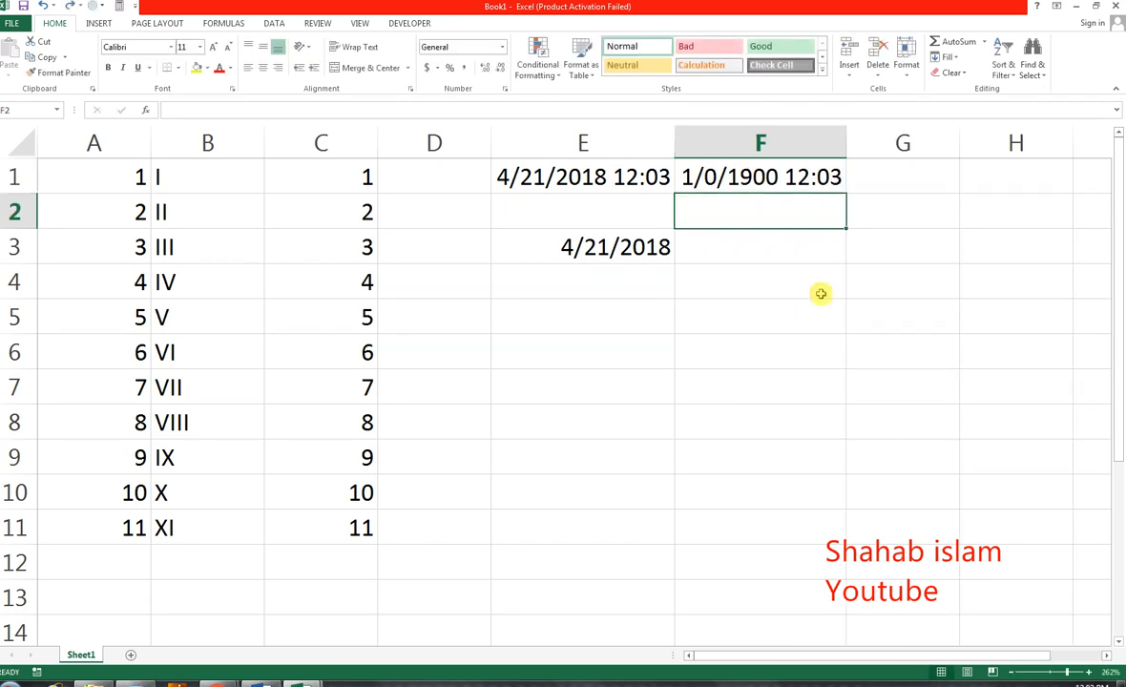
# Step: Apply the Time number format to cell F1
pyautogui.click(770, 178)
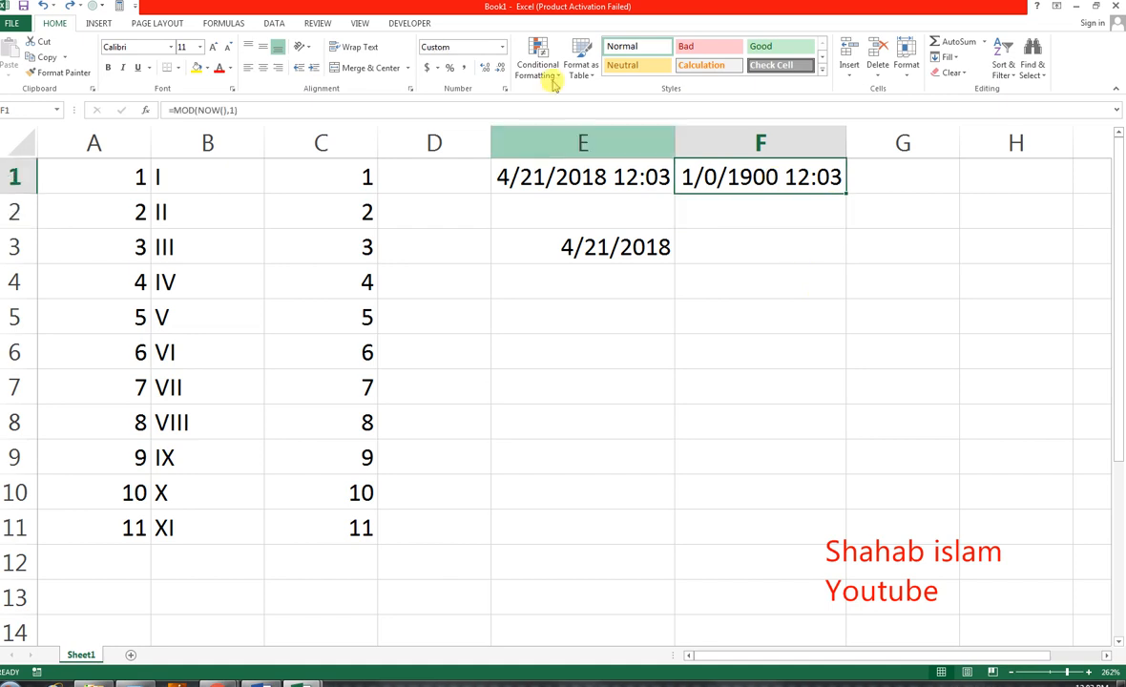
pyautogui.click(503, 50)
pyautogui.click(520, 317)
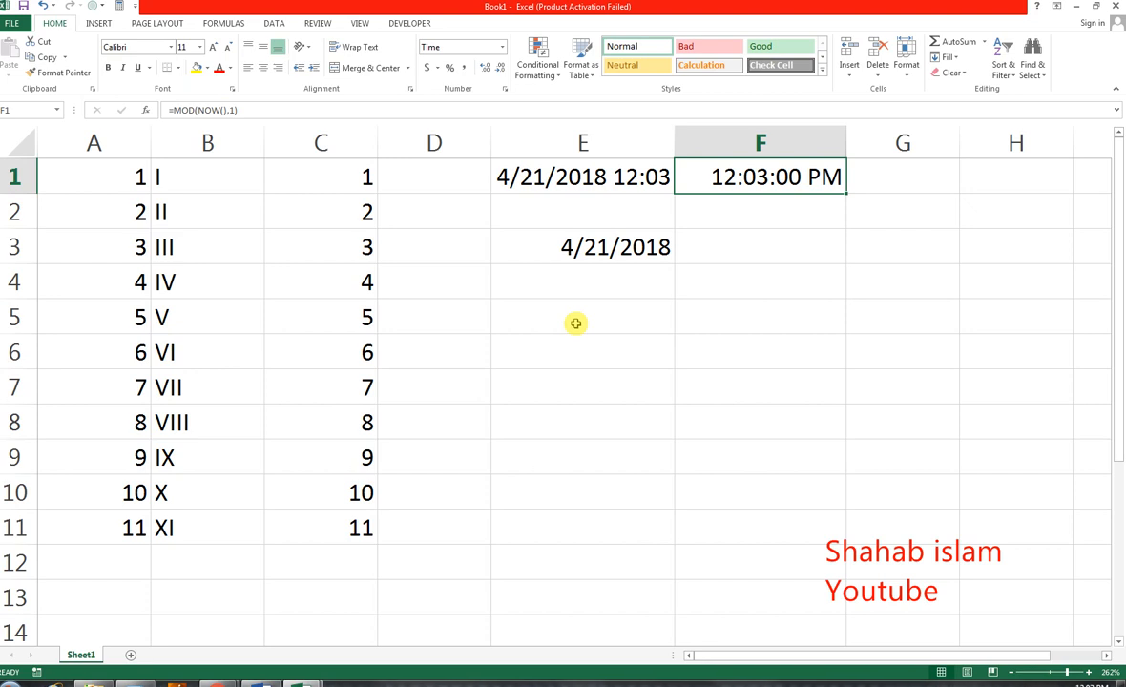
# Step: Enter "product 1" in cell H1 and fill the series down to "product 8" in H8
pyautogui.press('Down')
pyautogui.press('Down')
pyautogui.press('Down')
pyautogui.press('Right')
pyautogui.press('Right')
pyautogui.press('Right')
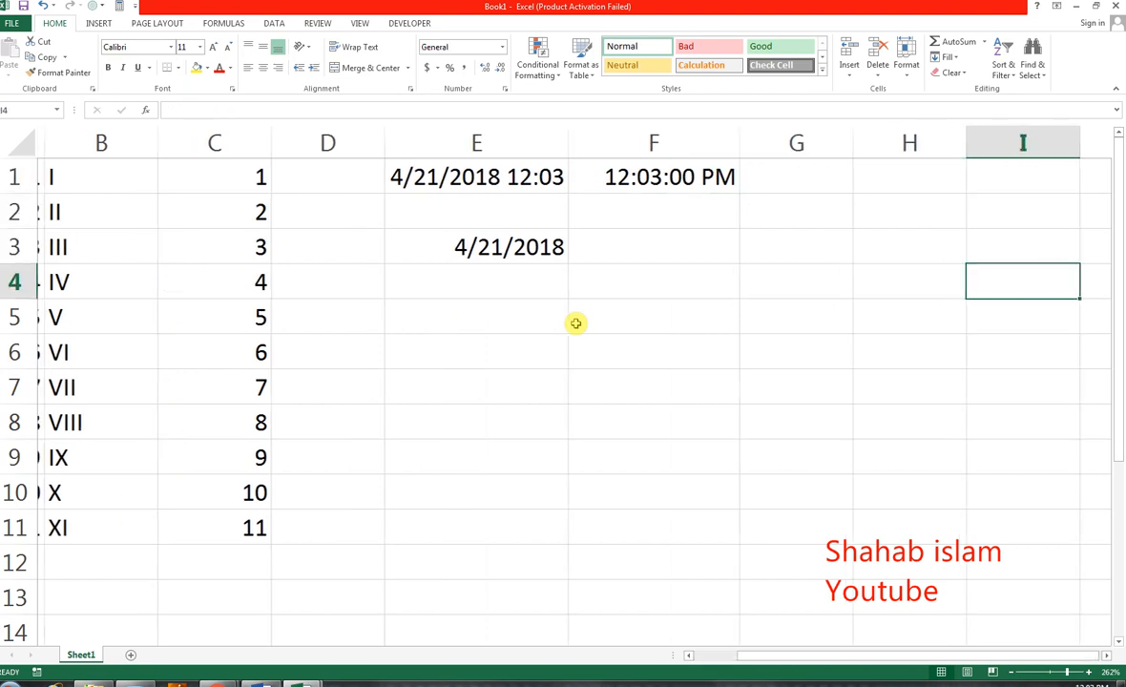
pyautogui.press('Up')
pyautogui.press('Up')
pyautogui.press('Up')
pyautogui.press('Left')
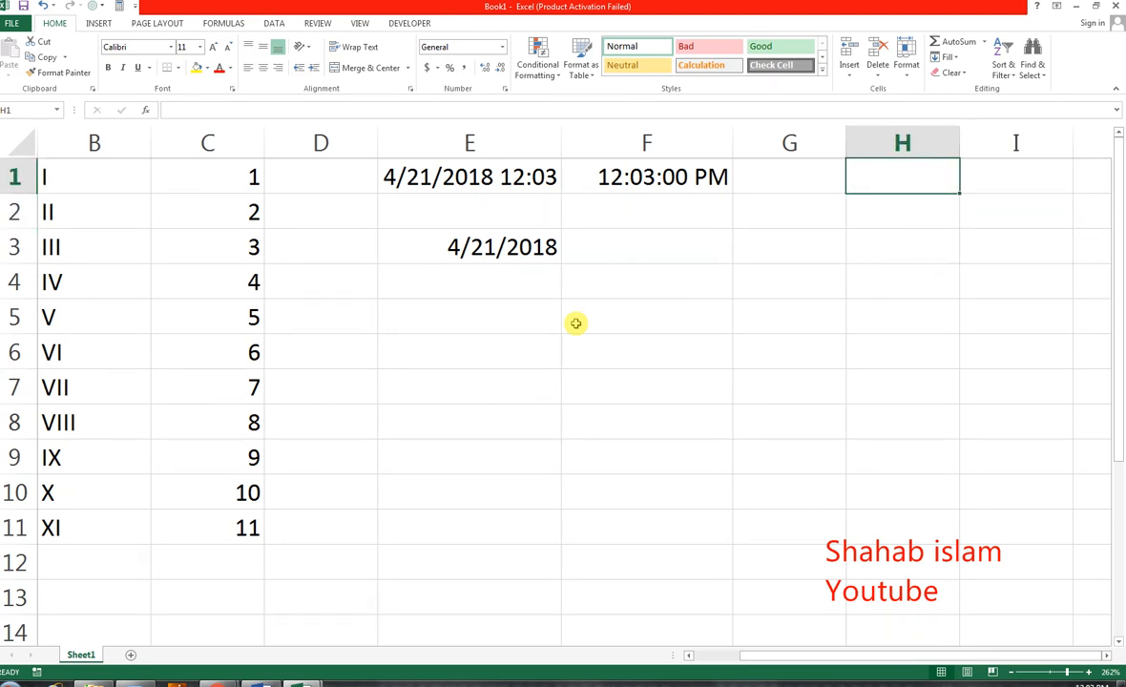
pyautogui.write('product')
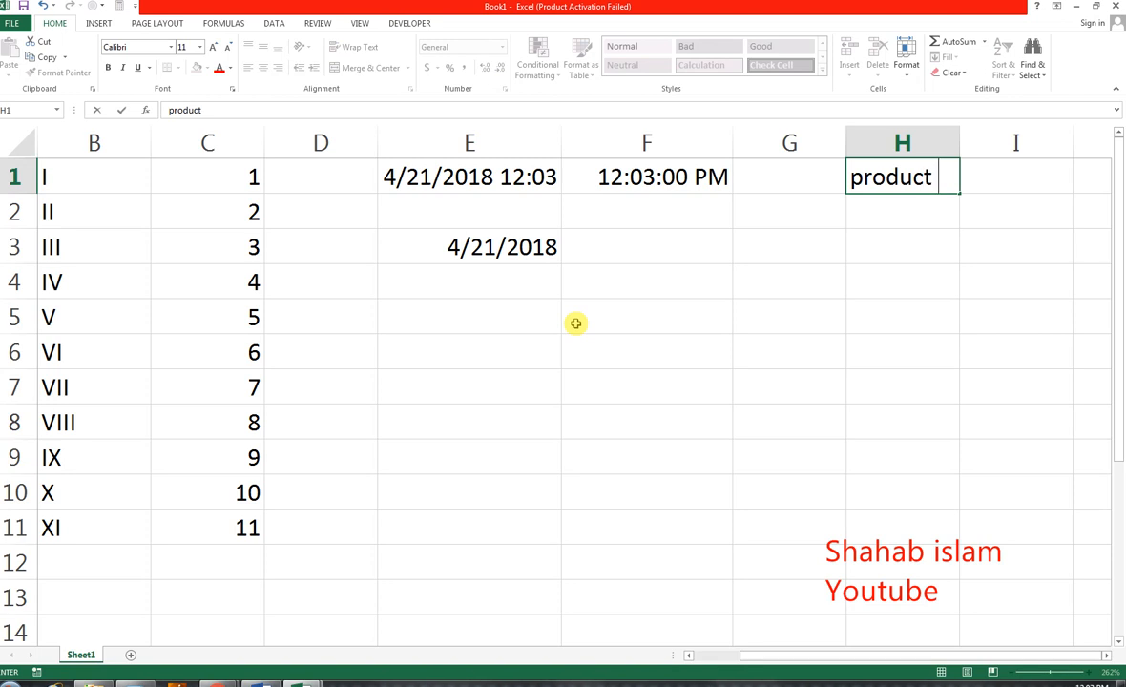
pyautogui.write(' 1')
pyautogui.press('Return')
pyautogui.click(954, 190)
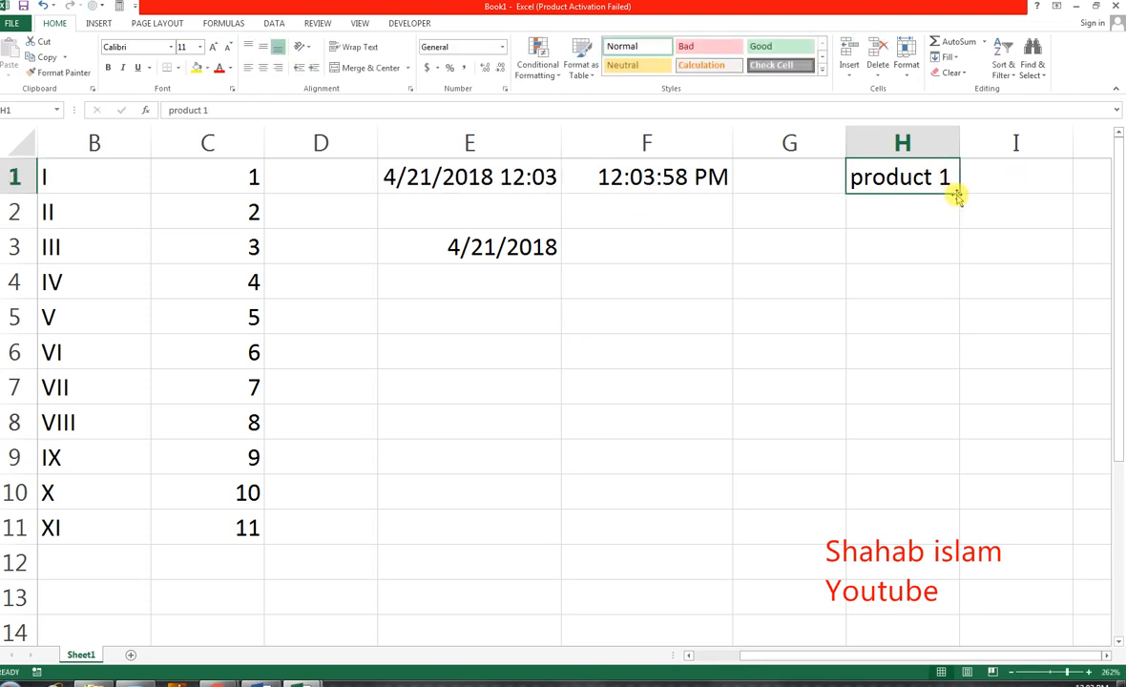
pyautogui.moveTo(956, 194); pyautogui.dragTo(935, 434)
# Step: Move the product list down to H3:H10 and enter the headers "name" in H2 and "price" in I2
pyautogui.click(1002, 182)
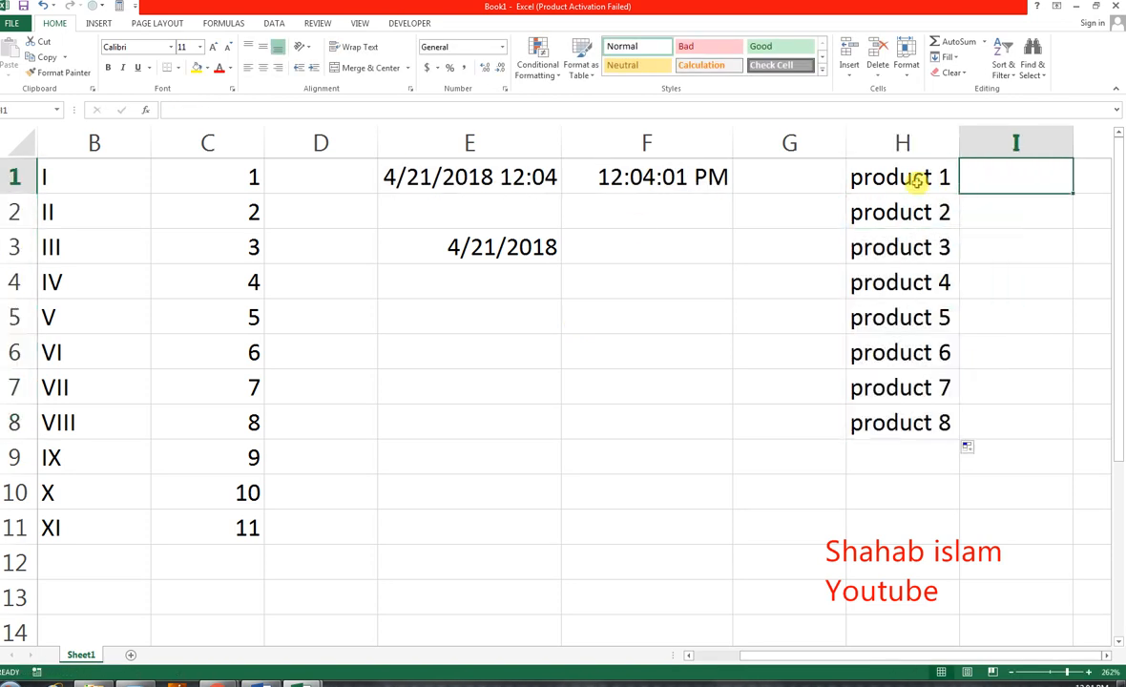
pyautogui.moveTo(920, 179); pyautogui.dragTo(981, 484)
pyautogui.click(907, 204)
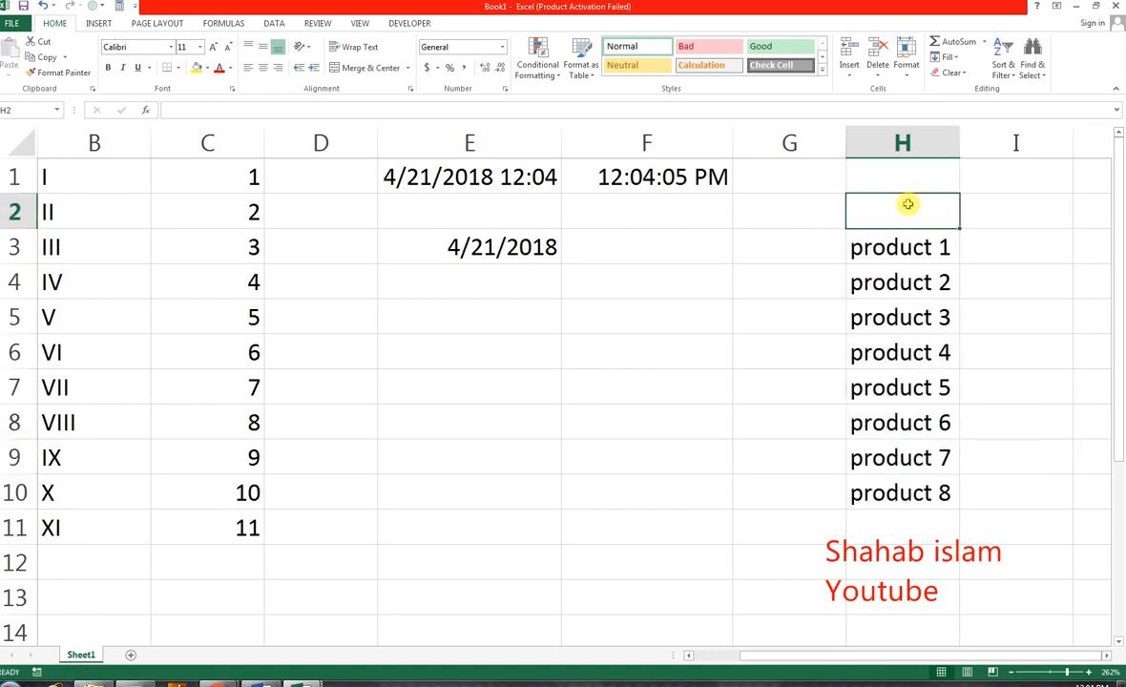
pyautogui.write('name')
pyautogui.press('Tab')
pyautogui.write('price')
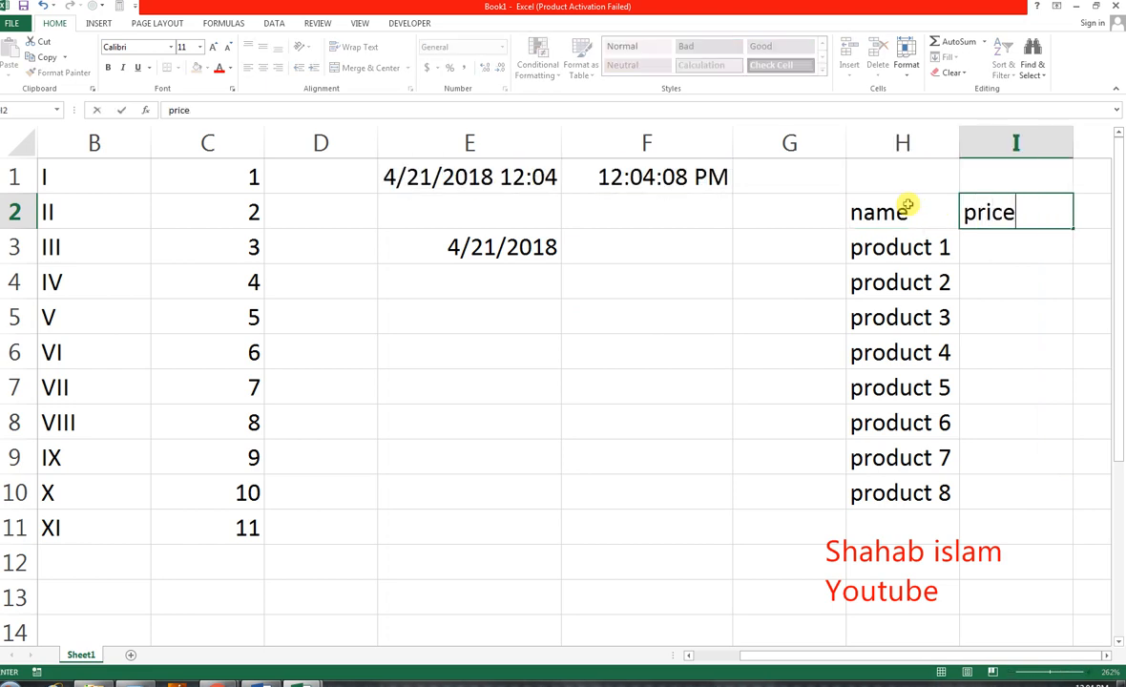
pyautogui.press('Return')
# Step: Enter =RANDBETWEEN(50,500) in cell I3 and fill it down to I10 to generate a price for every product
pyautogui.press('Tab')
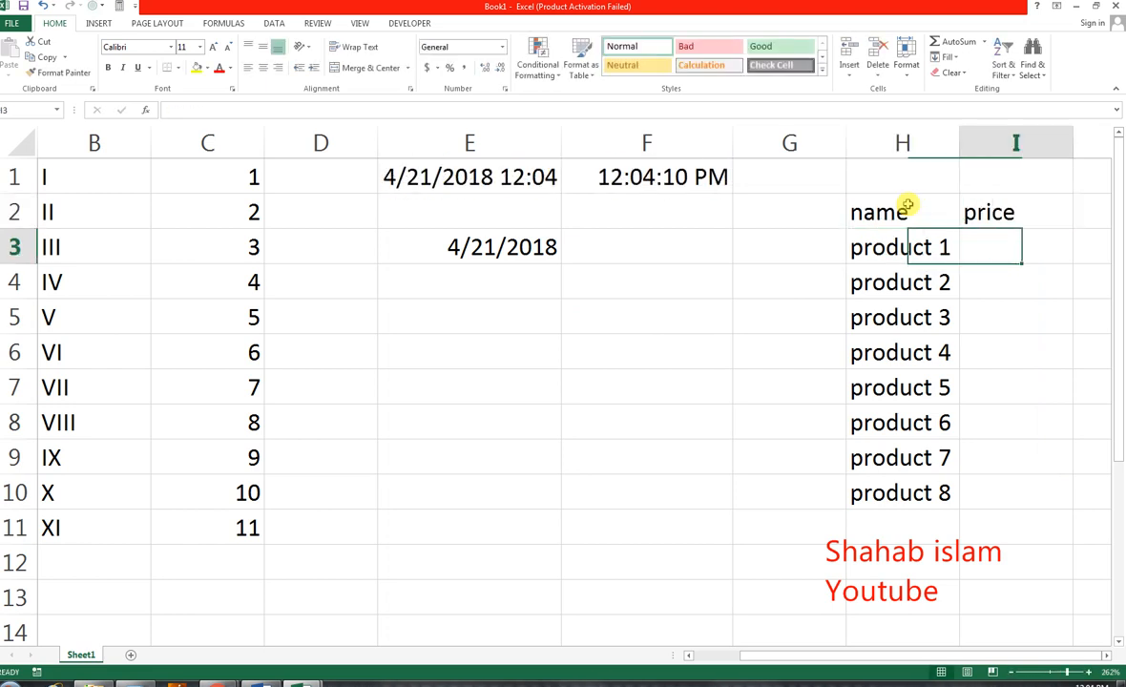
pyautogui.write('=ran')
pyautogui.press('Down')
pyautogui.press('Tab')
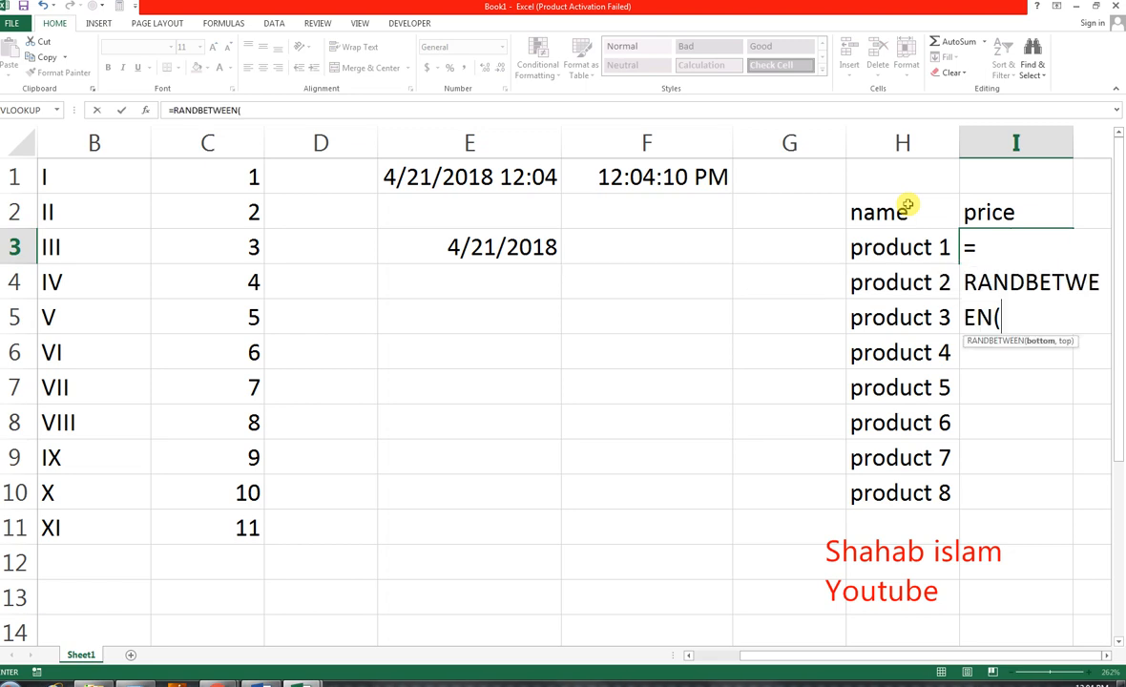
pyautogui.write('50,')
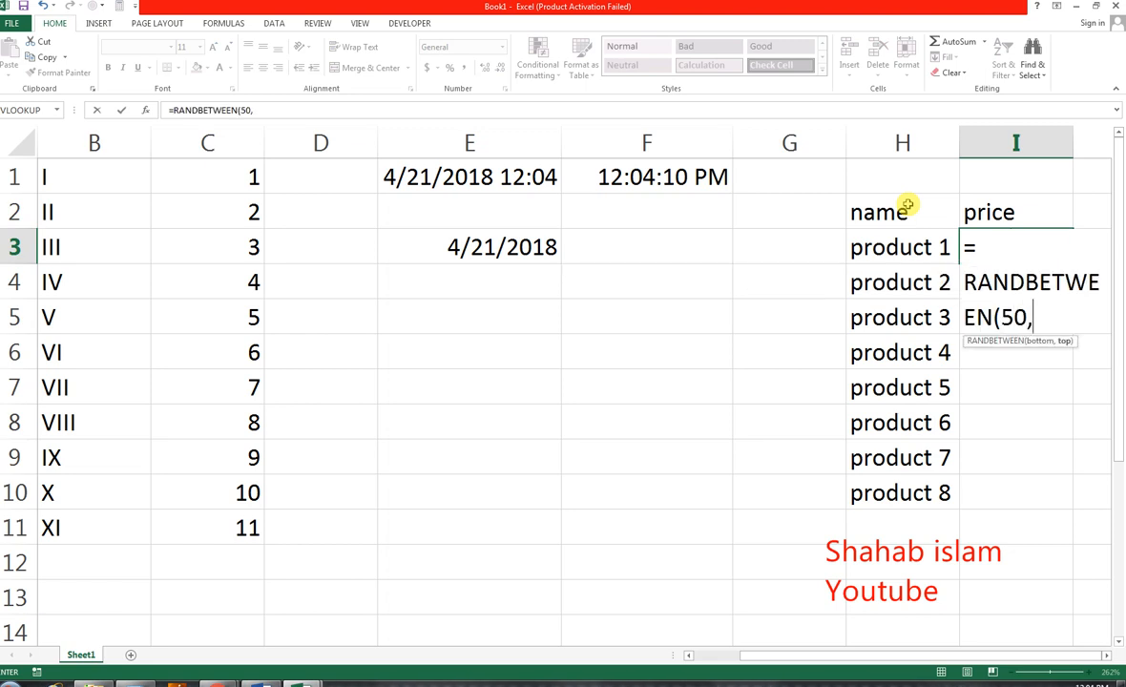
pyautogui.write('500')
pyautogui.press('Return')
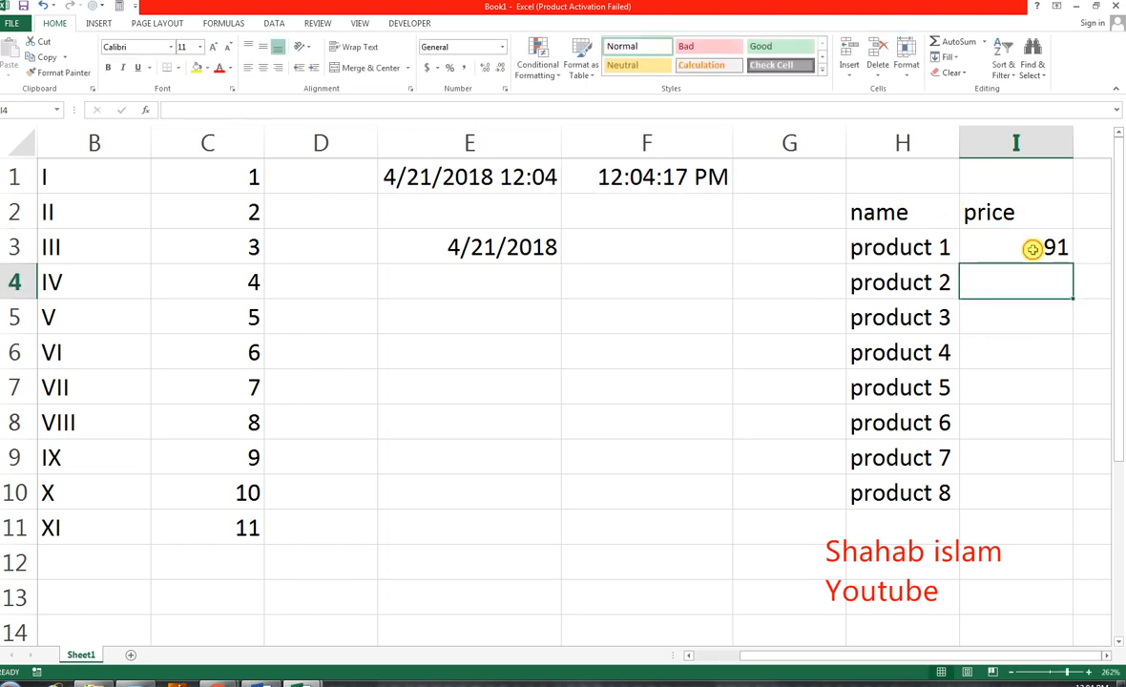
pyautogui.click(963, 243)
pyautogui.moveTo(1073, 265); pyautogui.dragTo(985, 493)
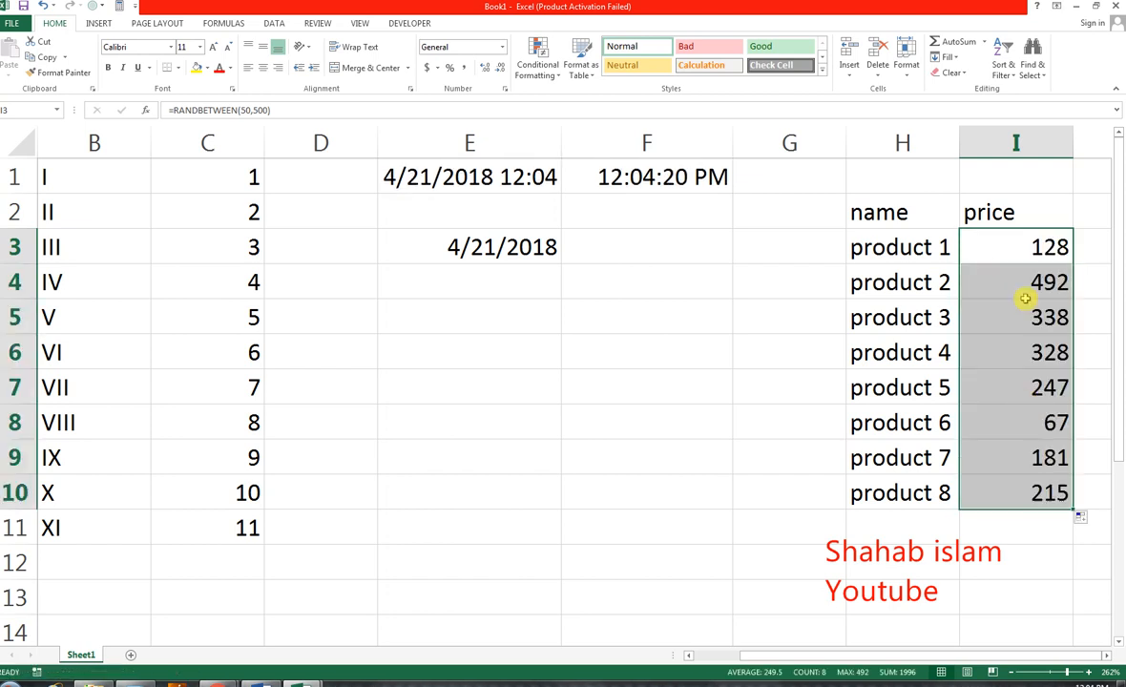
# Step: Copy the prices in I3:I10 and paste them over themselves as values to replace the random formulas
pyautogui.click(65, 57)
pyautogui.click(59, 75)
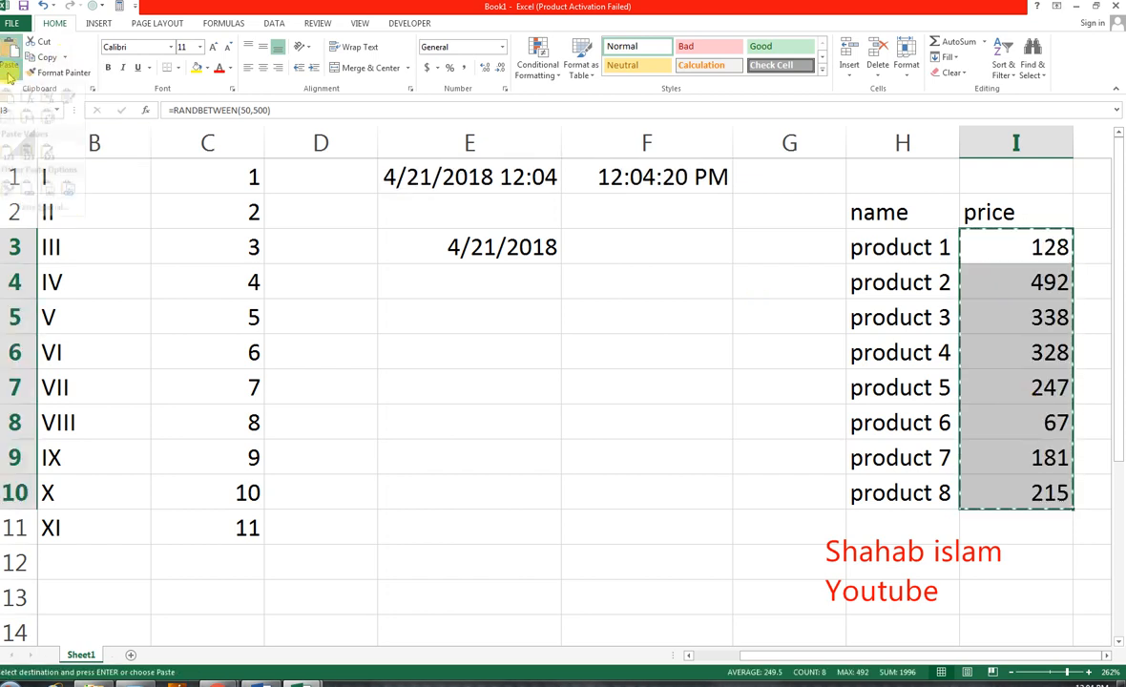
pyautogui.click(10, 74)
pyautogui.click(7, 163)
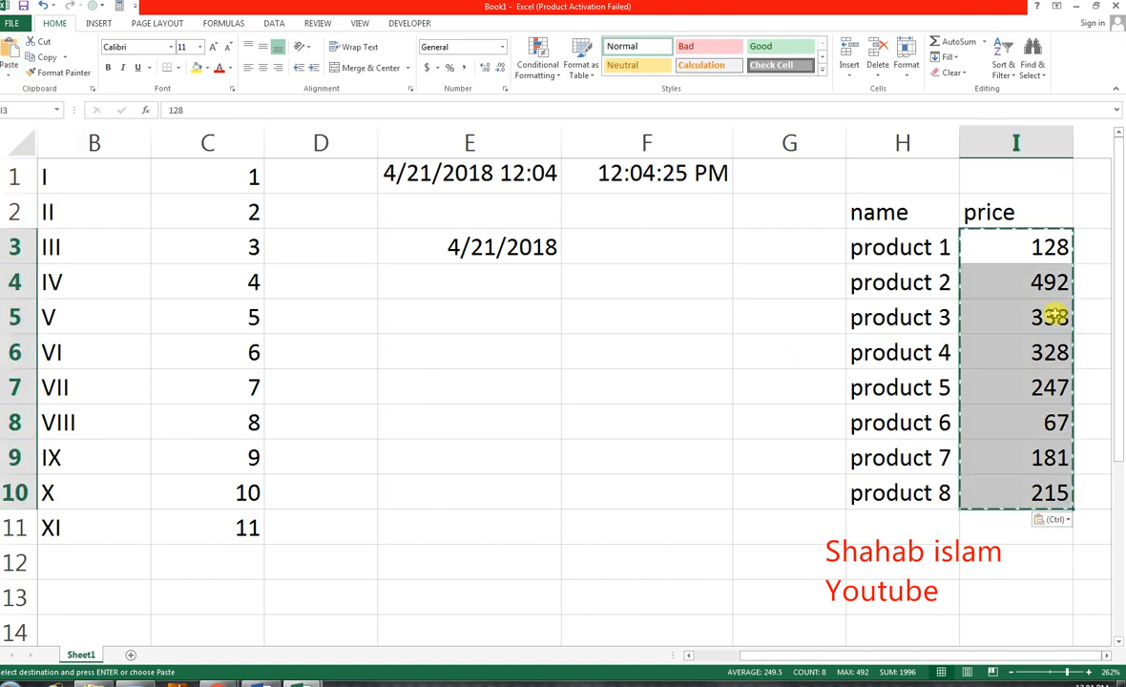
pyautogui.click(1088, 212)
pyautogui.click(976, 216)
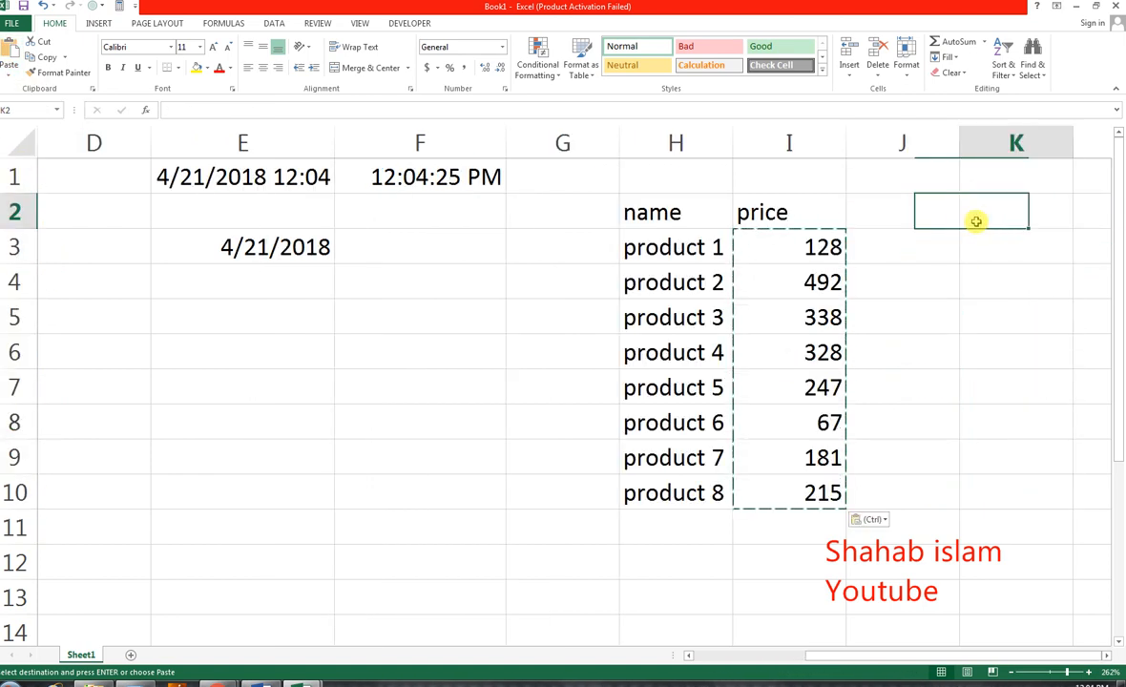
pyautogui.click(979, 249)
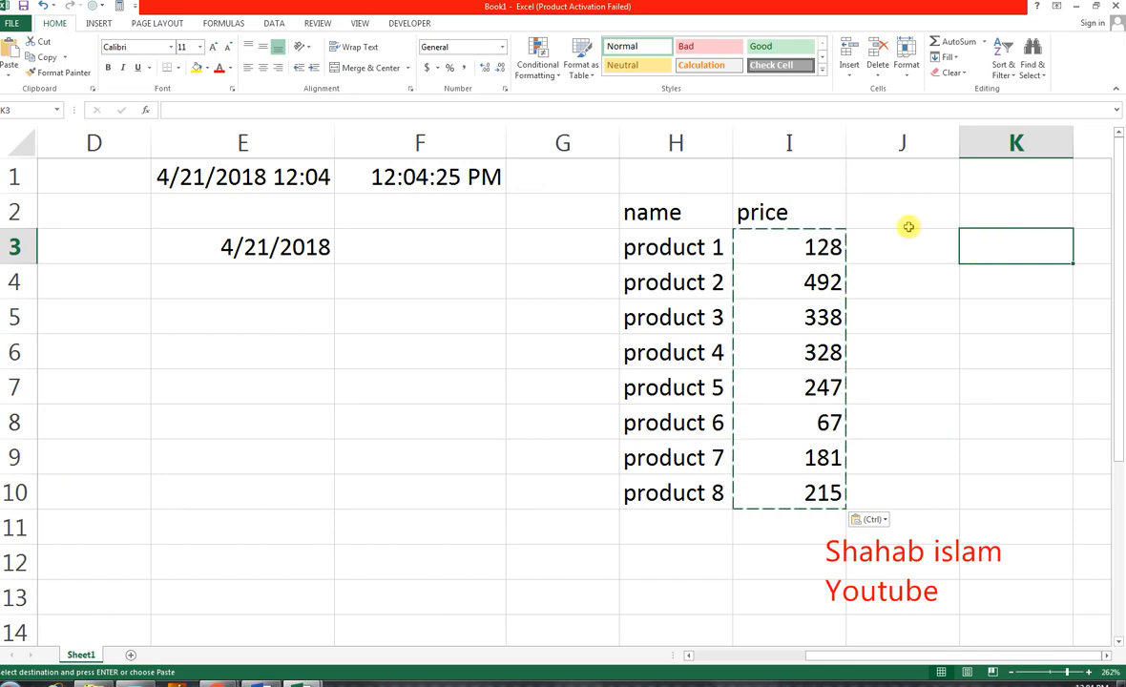
# Step: Clear the prices of product 3 and product 6 in cells I5 and I8
pyautogui.click(826, 319)
pyautogui.press('Delete')
pyautogui.click(831, 423)
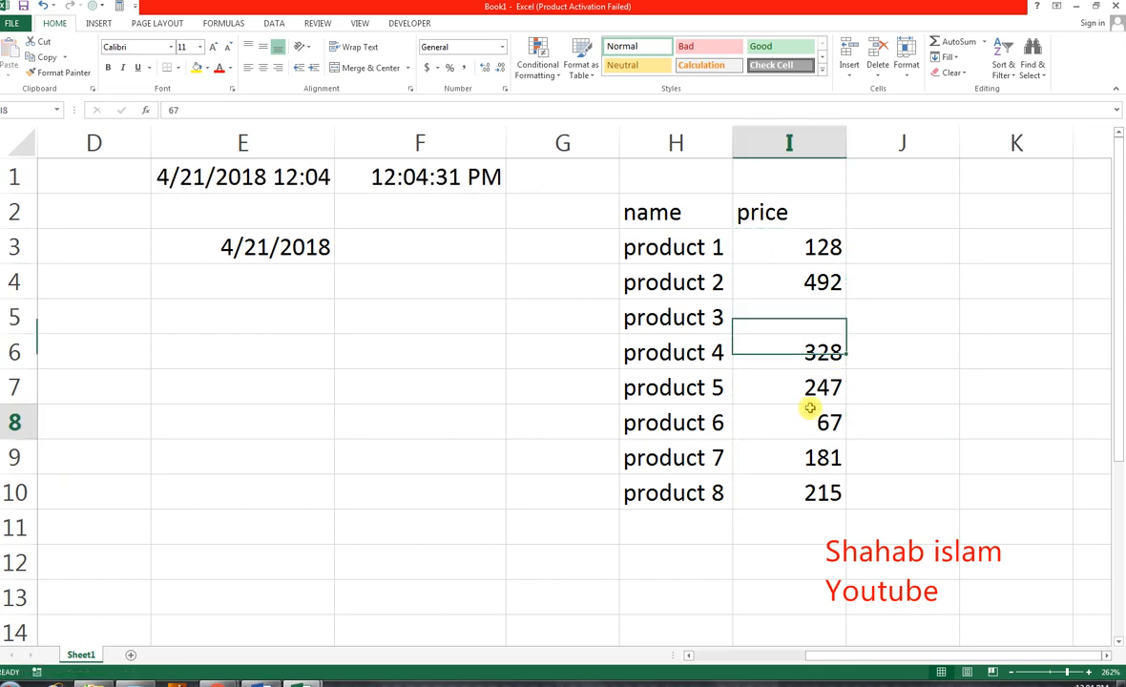
pyautogui.press('Delete')
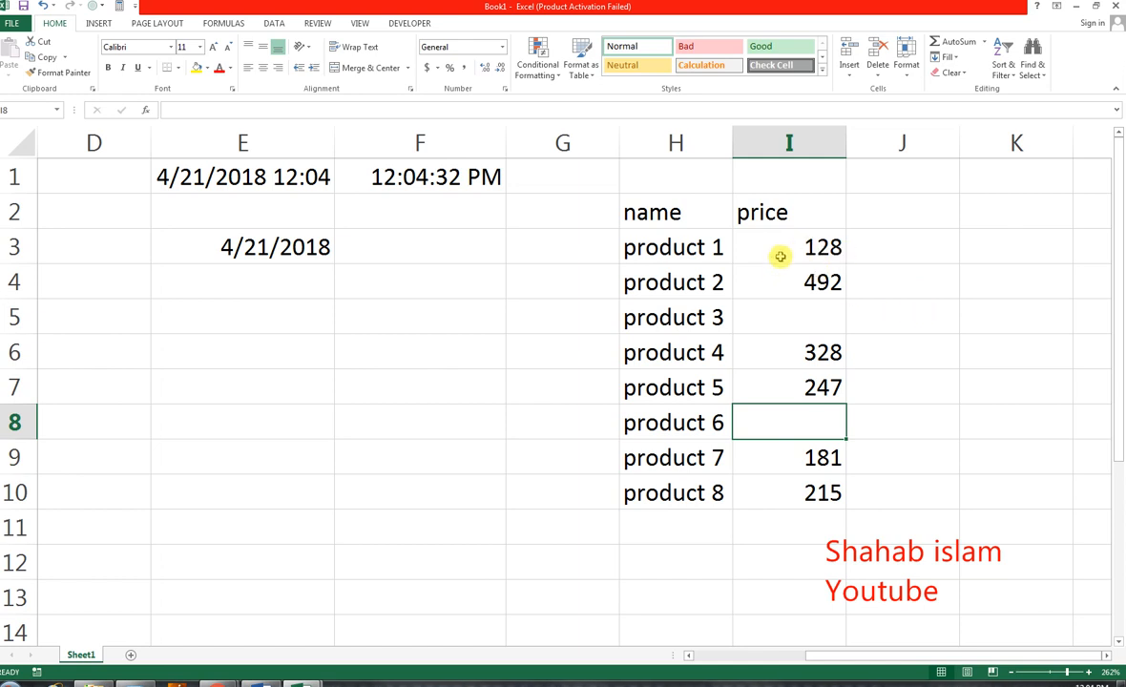
# Step: Enter =IF(ISBLANK(I3),"not detial","ok") in cell J3 and fill it down to J10 to flag missing prices
pyautogui.click(880, 222)
pyautogui.click(893, 266)
pyautogui.click(893, 263)
pyautogui.write('=if')
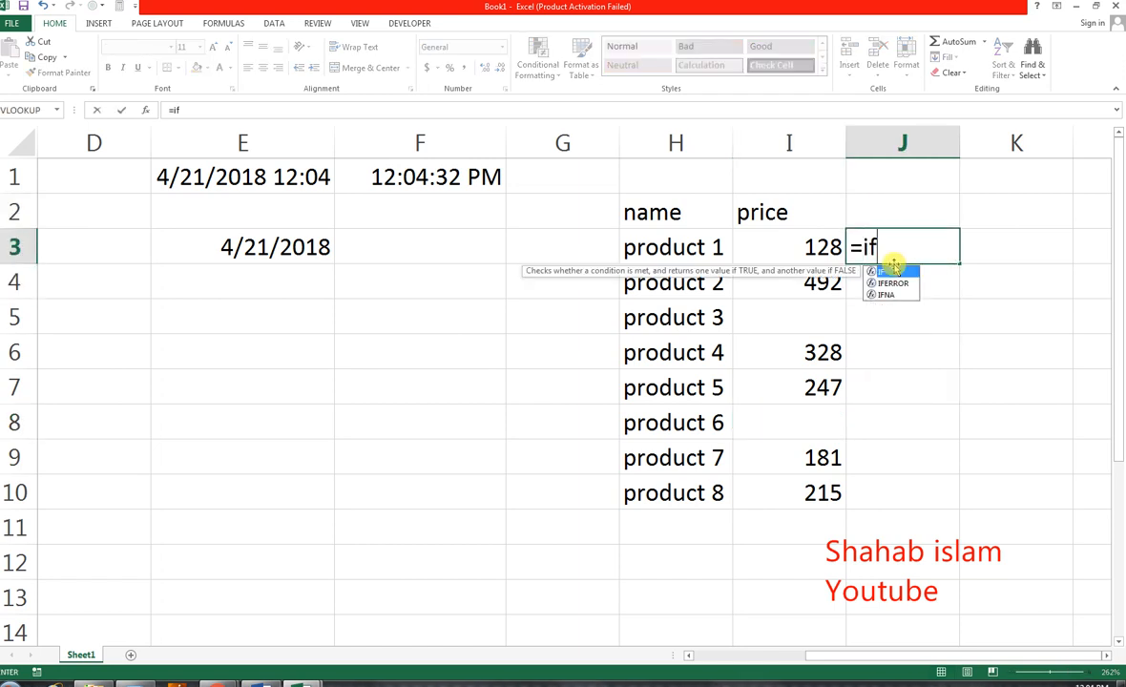
pyautogui.doubleClick(894, 271)
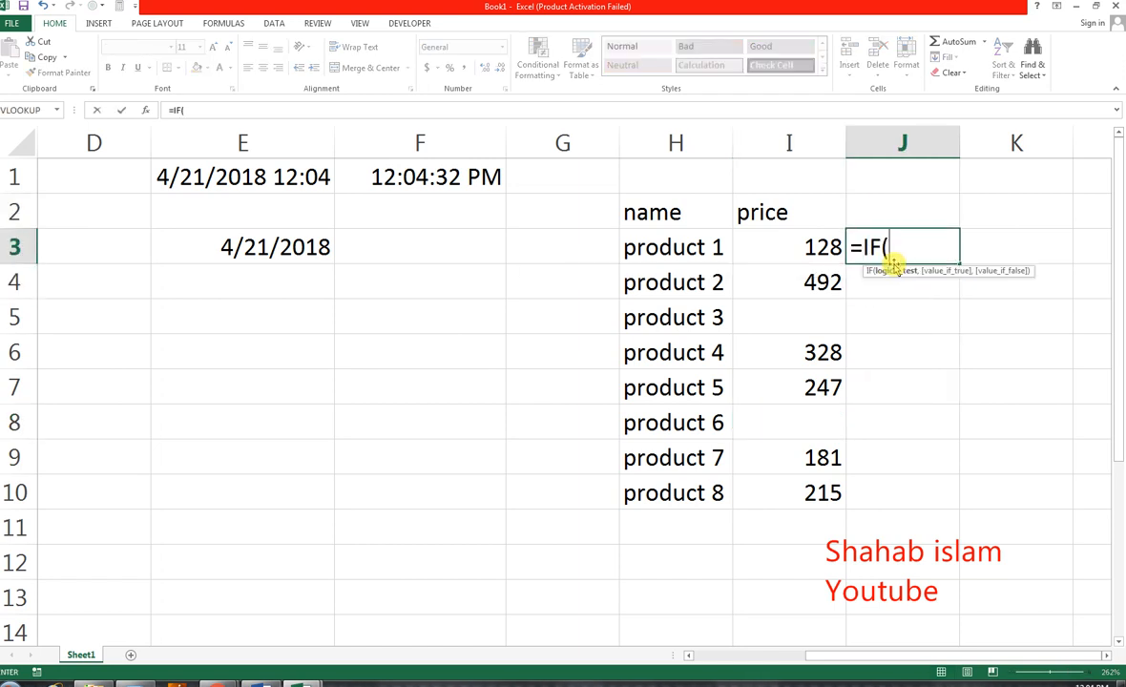
pyautogui.write('is')
pyautogui.press('Tab')
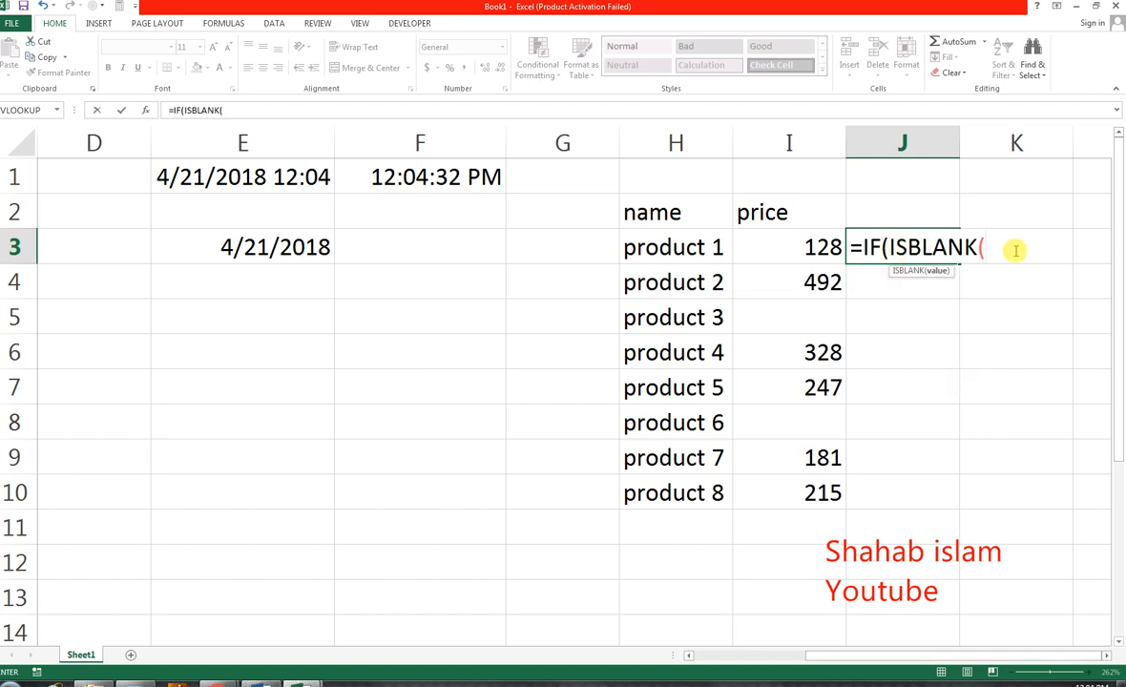
pyautogui.click(804, 238)
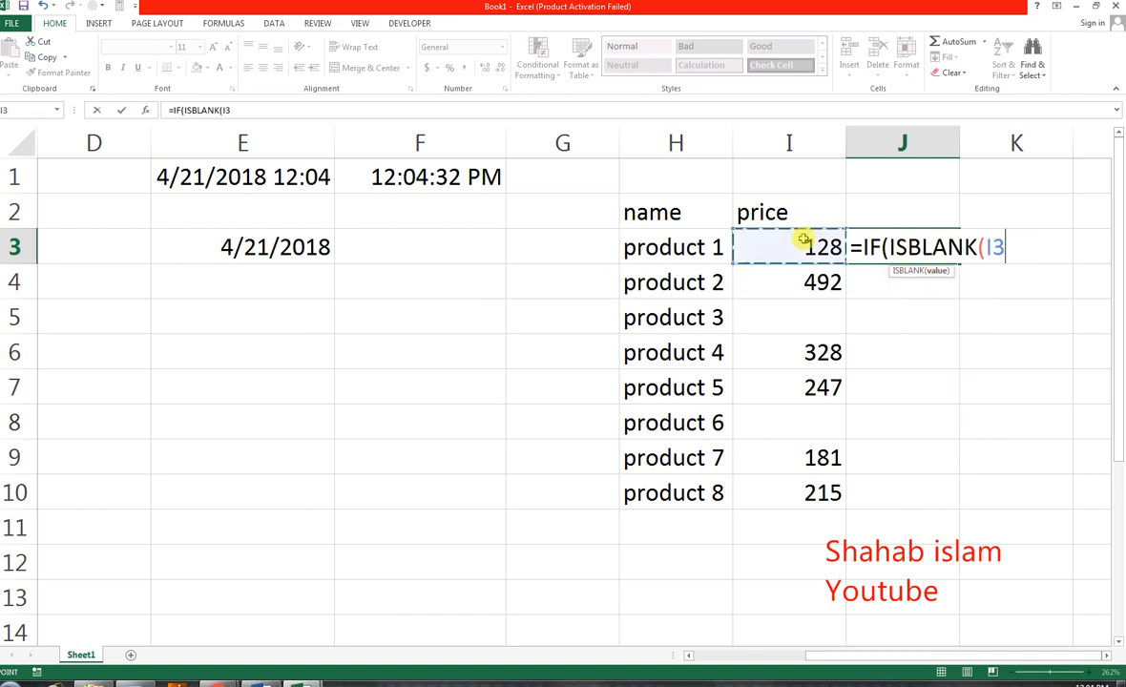
pyautogui.write('),')
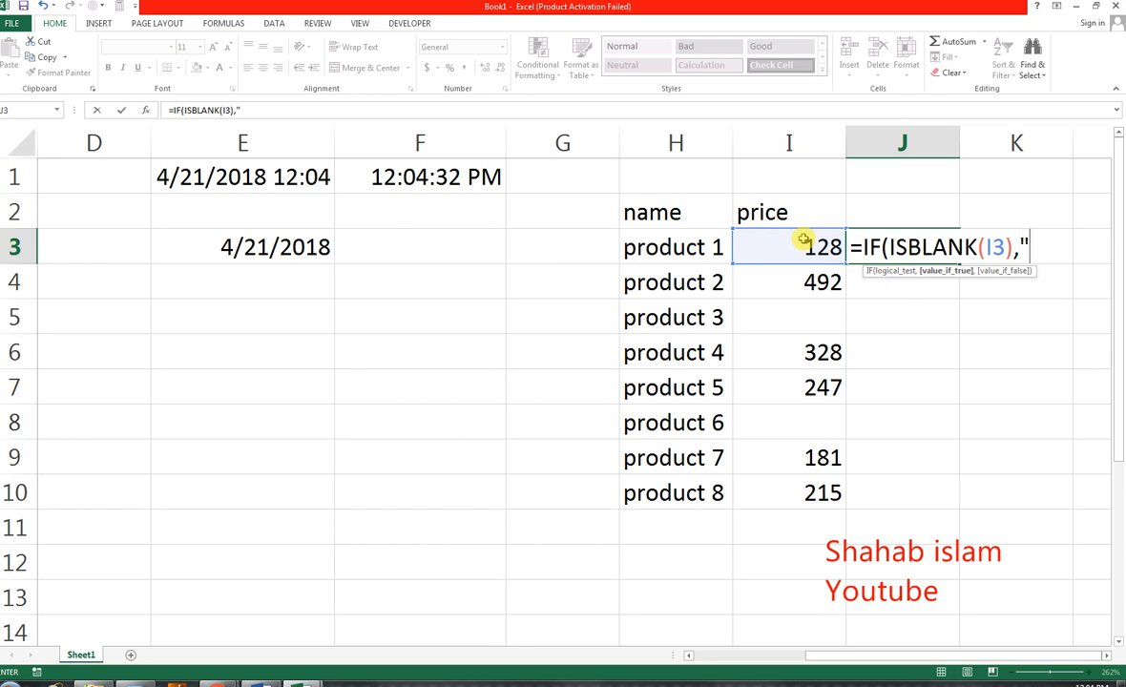
pyautogui.write('"not detial')
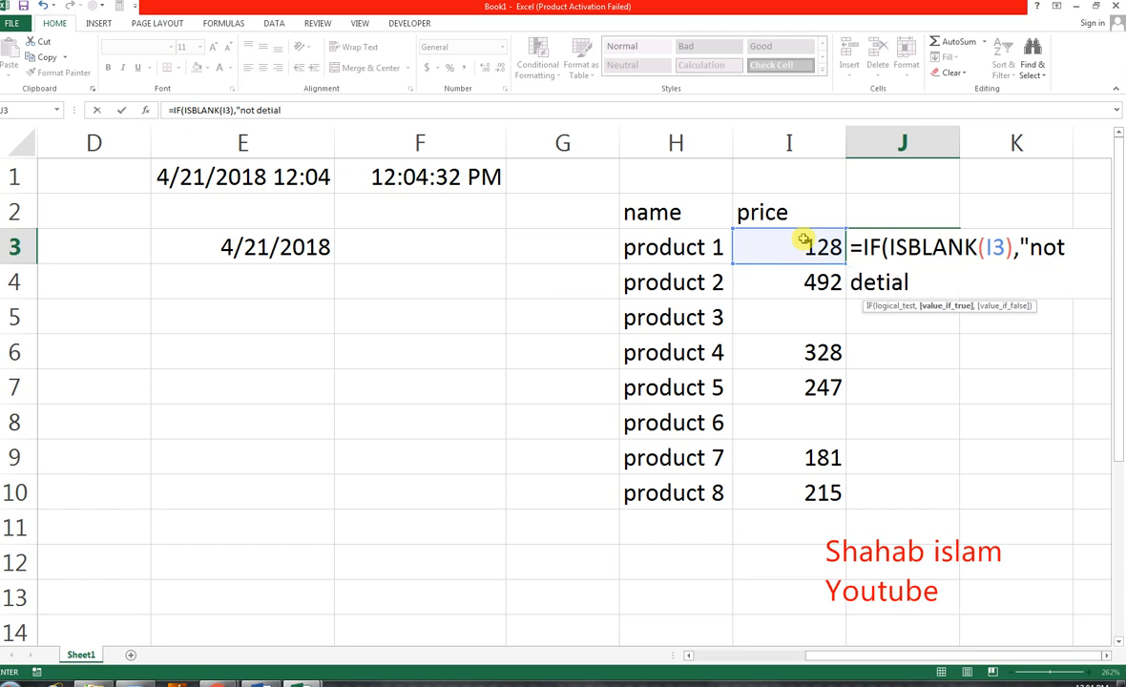
pyautogui.write('","')
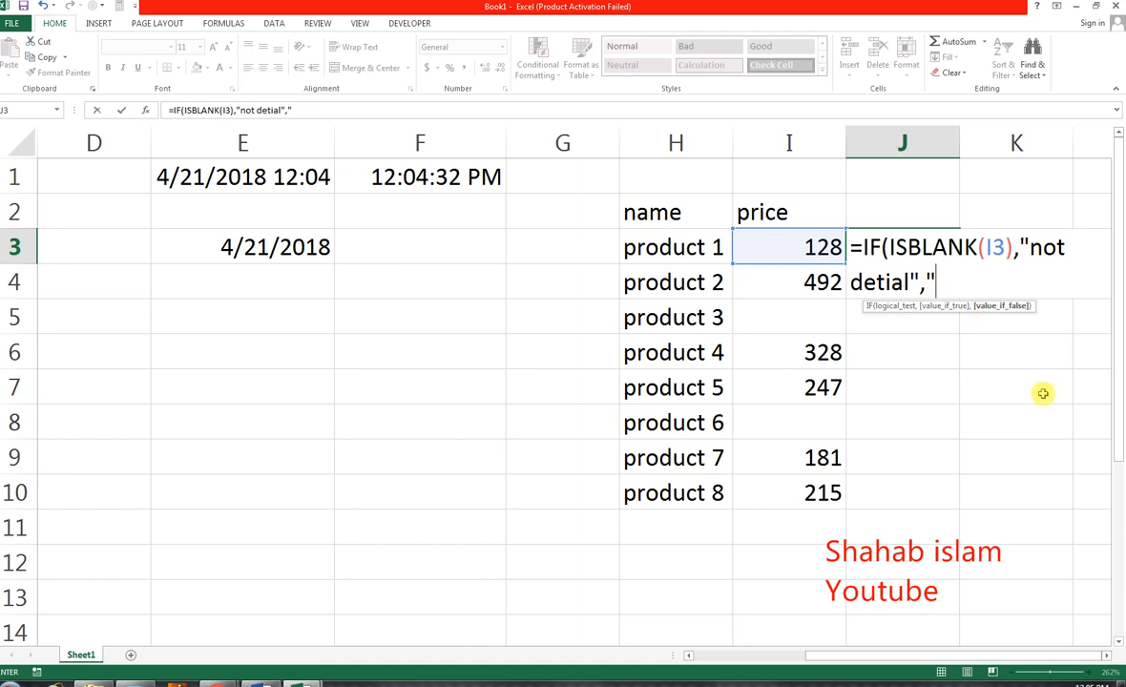
pyautogui.write('ok")')
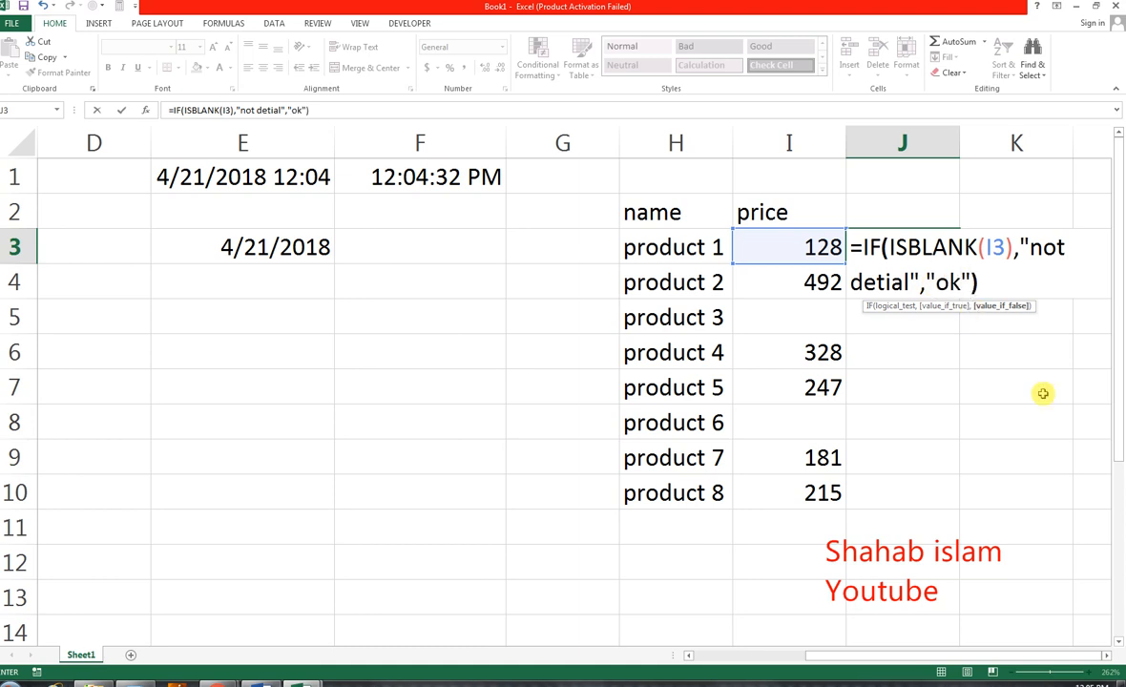
pyautogui.press('Return')
pyautogui.click(940, 243)
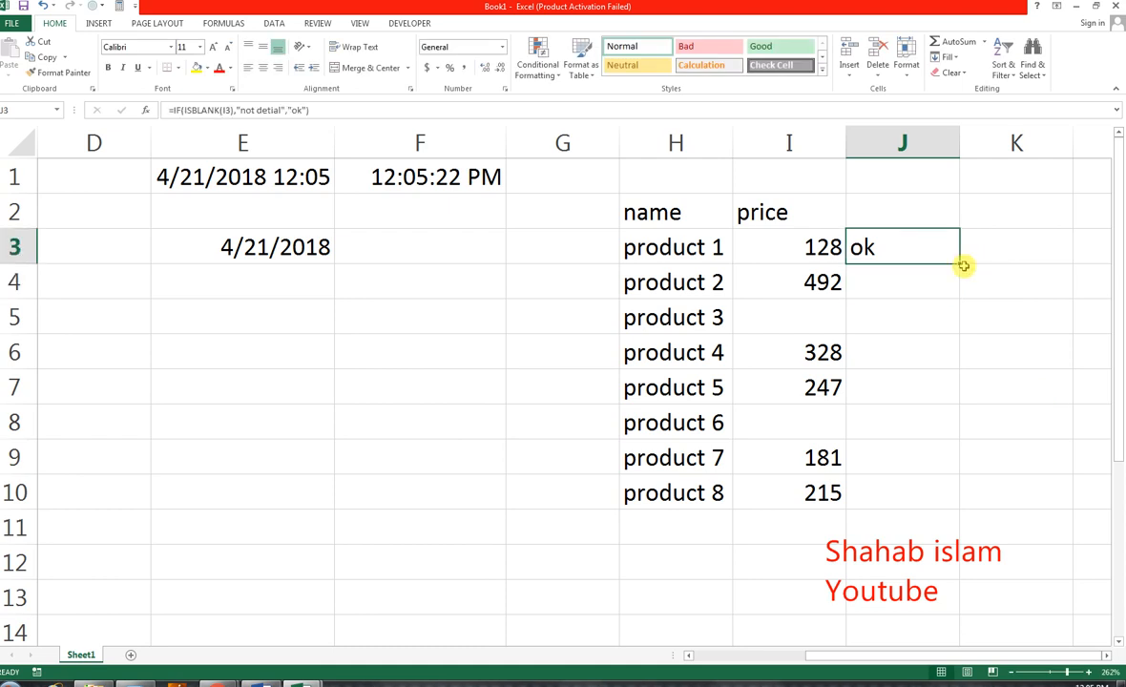
pyautogui.moveTo(960, 258); pyautogui.dragTo(963, 492)
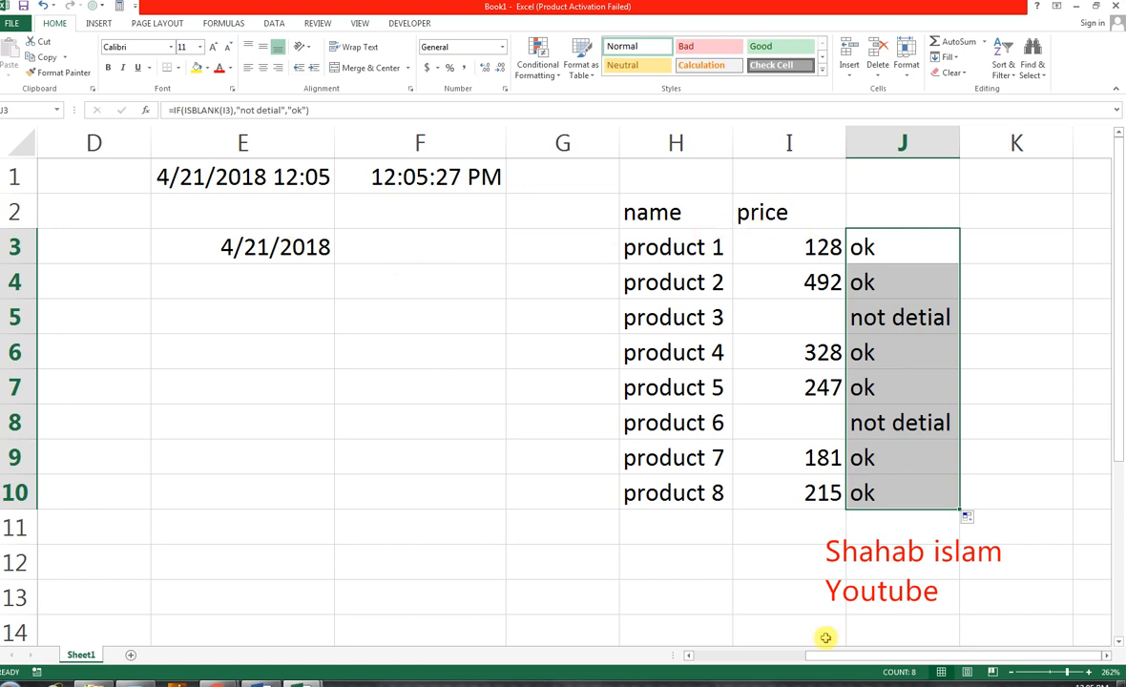
# Step: Enter the serial number 1 in cell E6
pyautogui.moveTo(857, 653); pyautogui.dragTo(740, 649)
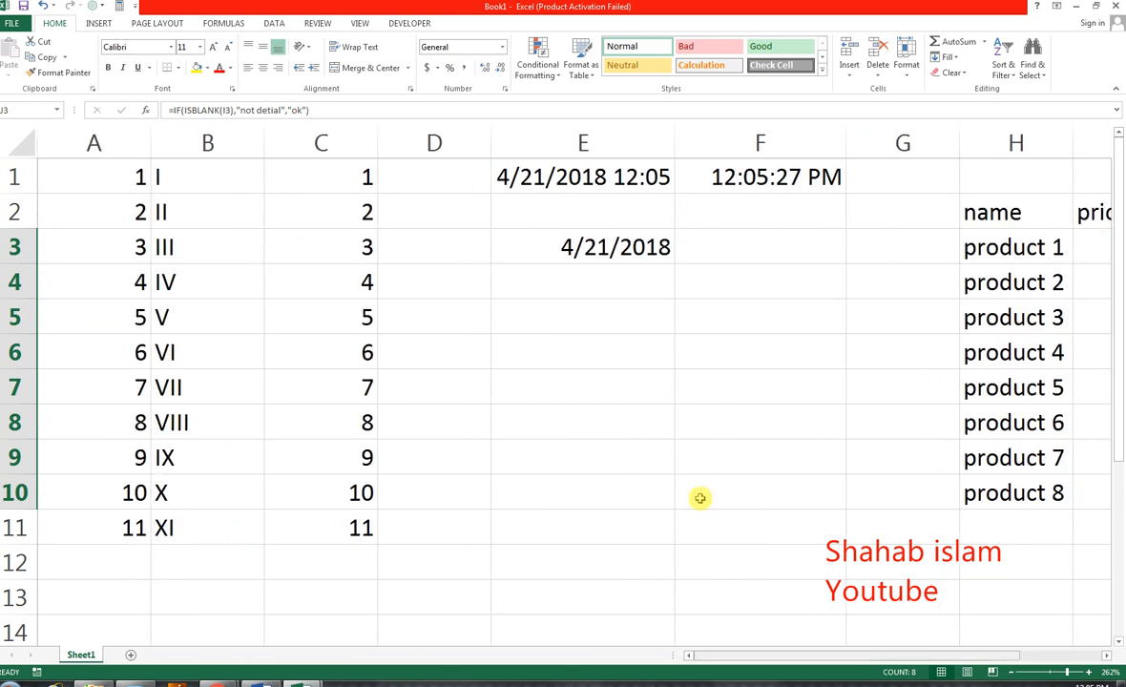
pyautogui.click(509, 355)
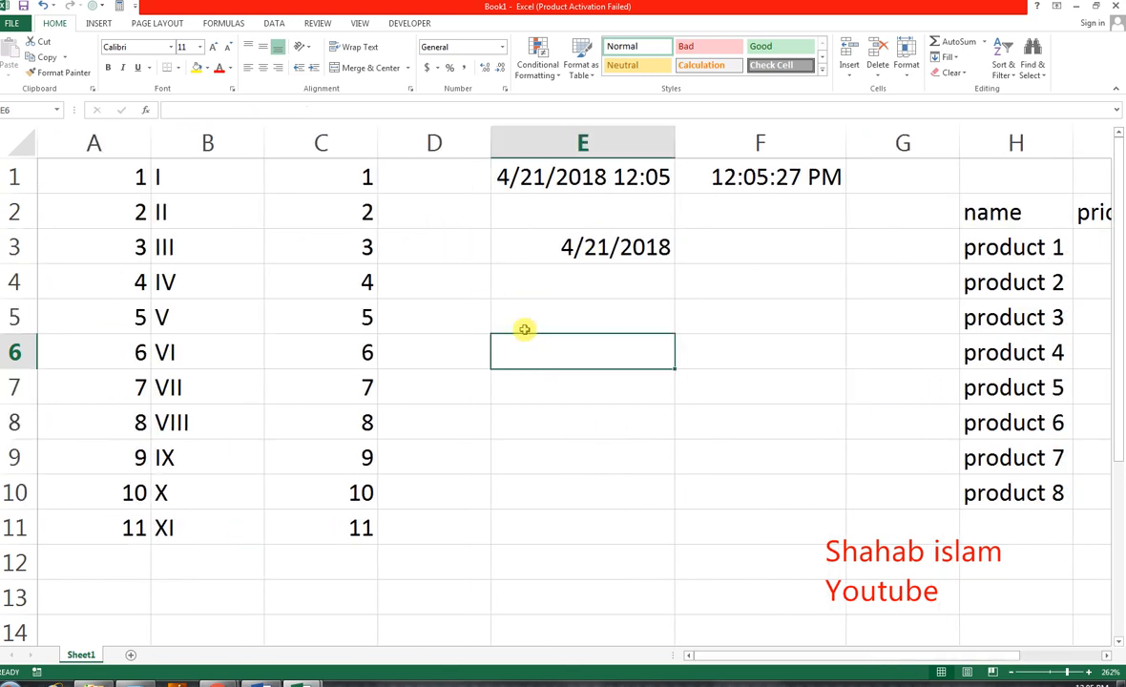
pyautogui.write('1')
pyautogui.press('Return')
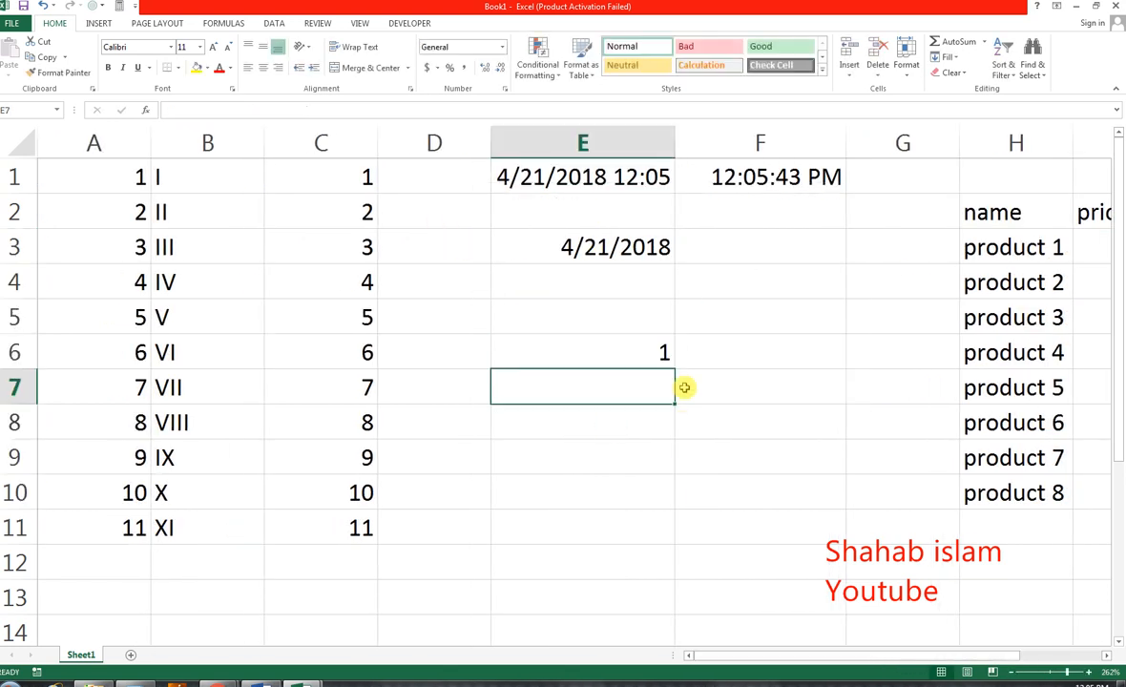
# Step: Enter the header "Sr#" in cell E5 above the serial number
pyautogui.press('Up')
pyautogui.press('Up')
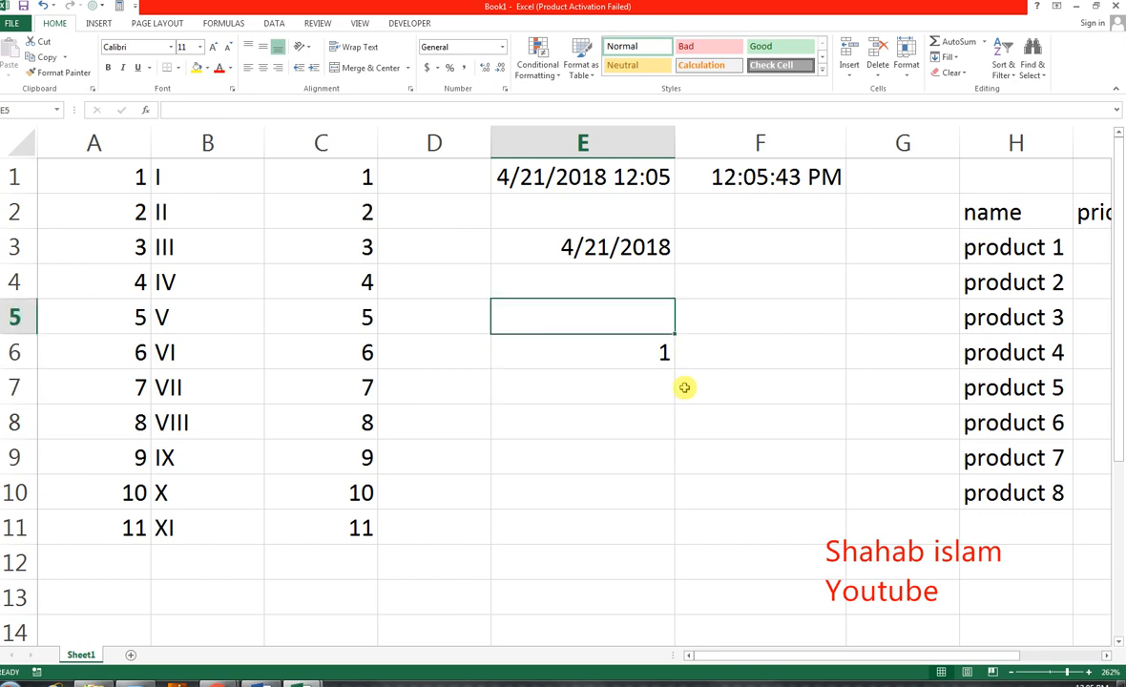
pyautogui.write('sR')
pyautogui.press('BackSpace')
pyautogui.press('BackSpace')
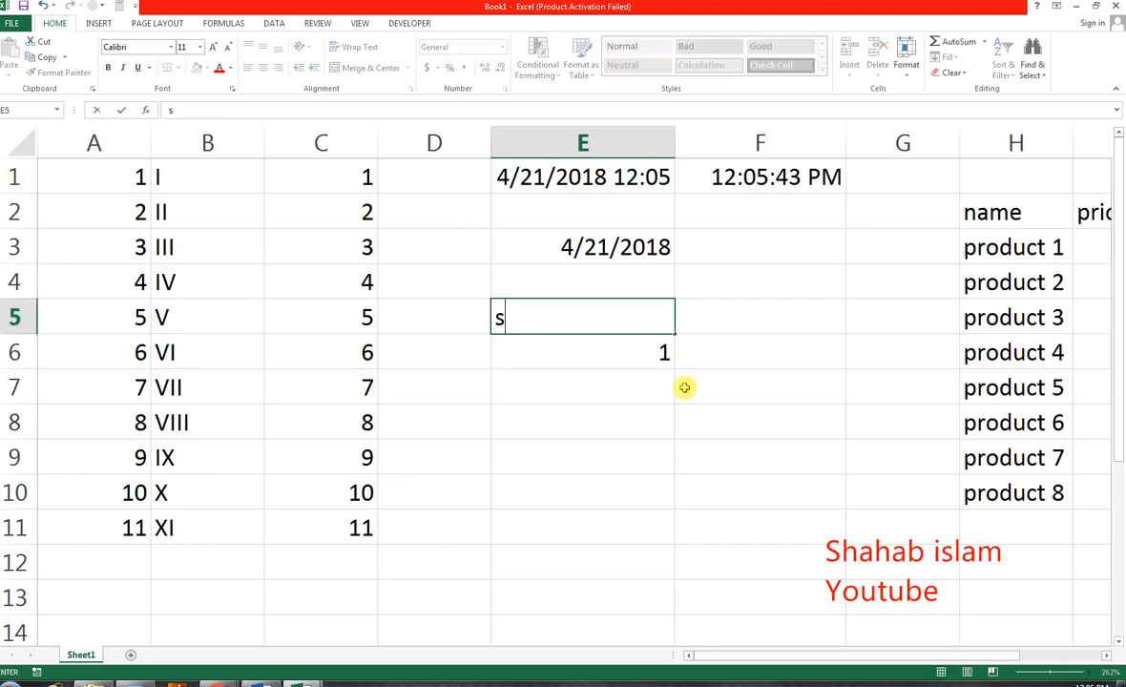
pyautogui.write('sR')
pyautogui.press('BackSpace')
pyautogui.press('BackSpace')
pyautogui.write('s')
pyautogui.press('BackSpace')
pyautogui.write('SR')
pyautogui.press('BackSpace')
pyautogui.write('r#')
pyautogui.press('Return')
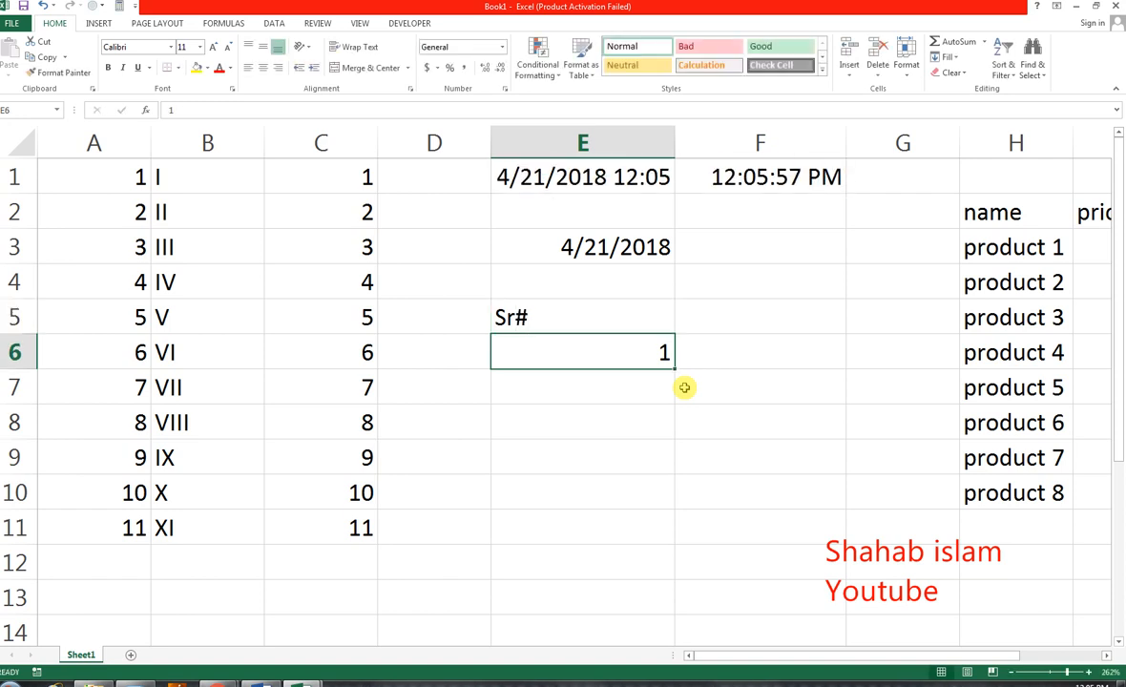
# Step: Enter the header "name" in cell F5 and a person's first name below it in F6
pyautogui.click(711, 344)
pyautogui.doubleClick(714, 331)
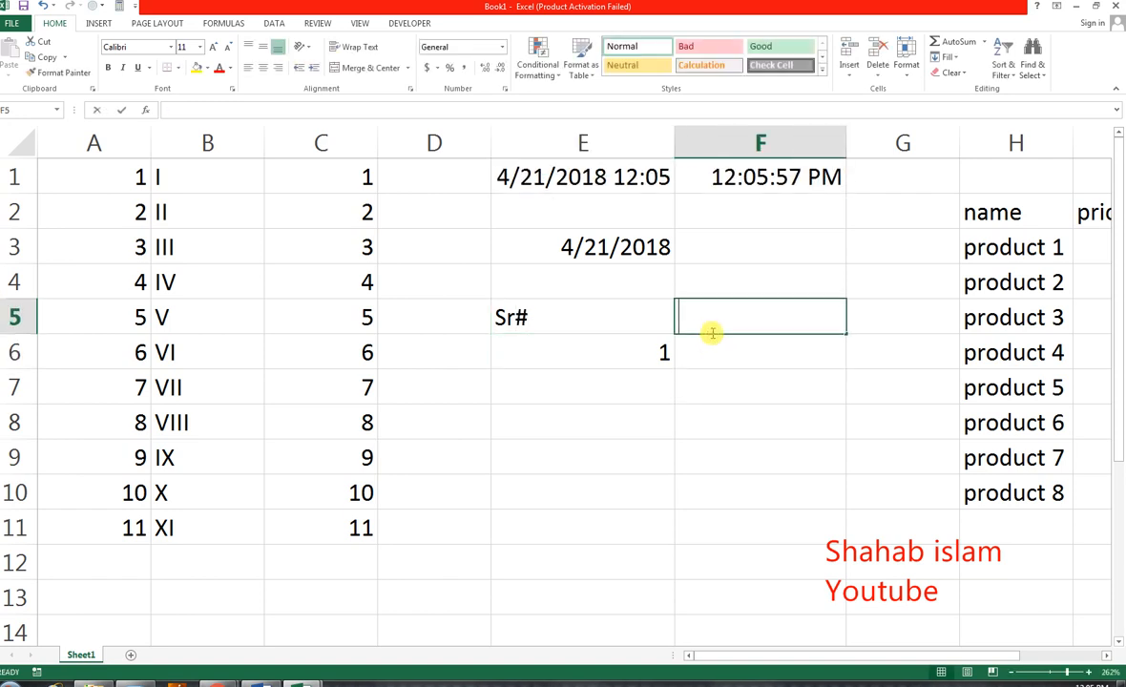
pyautogui.write('name')
pyautogui.press('Return')
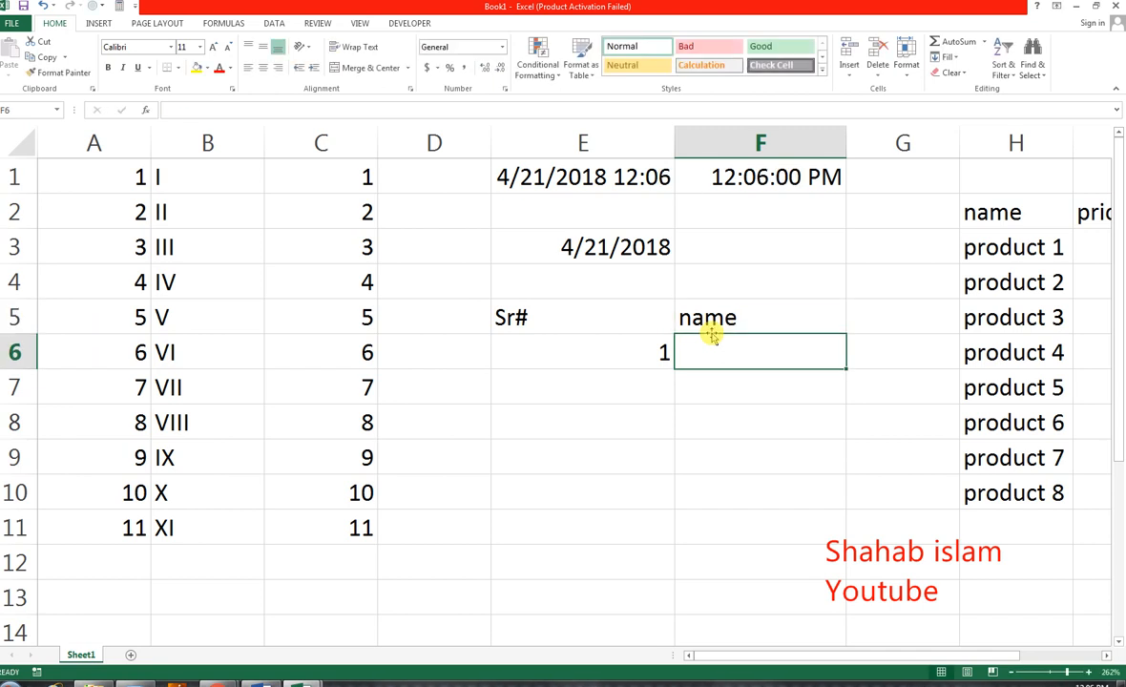
pyautogui.write('hammad')
pyautogui.press('Return')
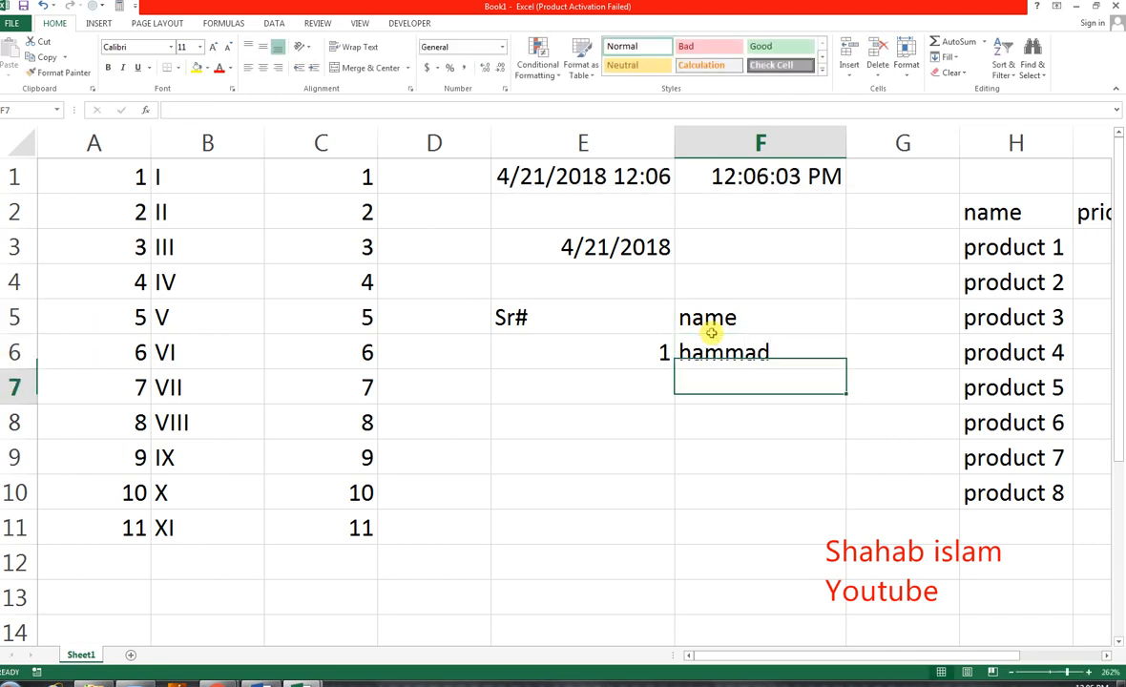
# Step: Enter =IF(ISBLANK(F7),"",E6+1) in cell E7 and fill it down to E13 for automatic serial numbers
pyautogui.press('Left')
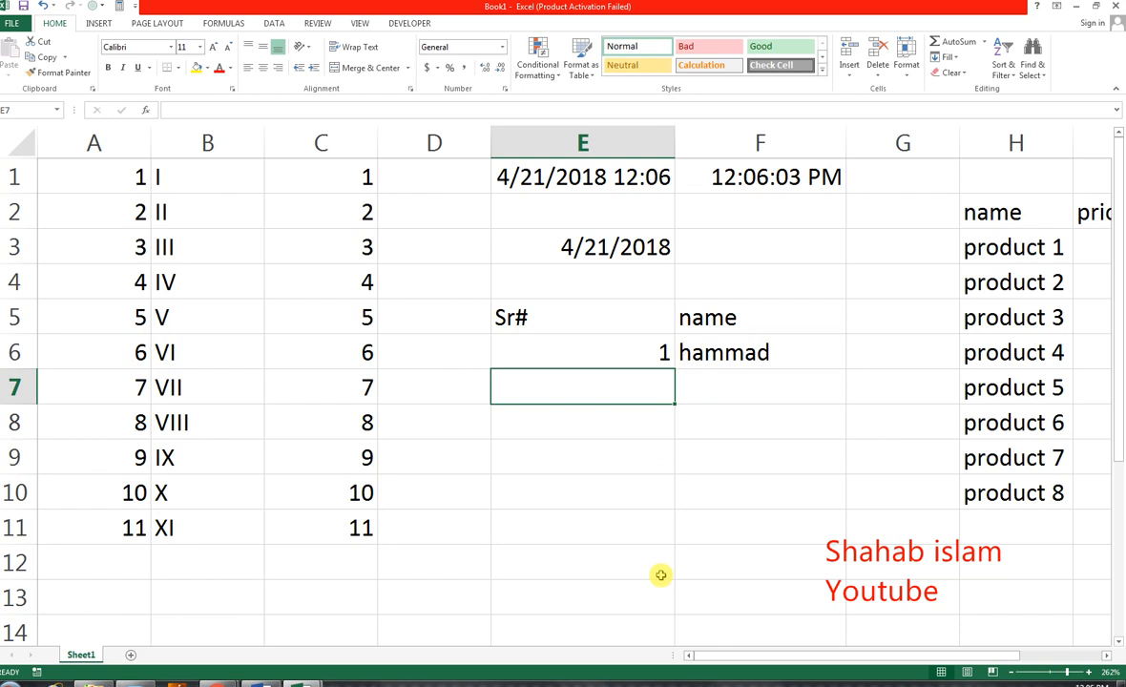
pyautogui.write('=if')
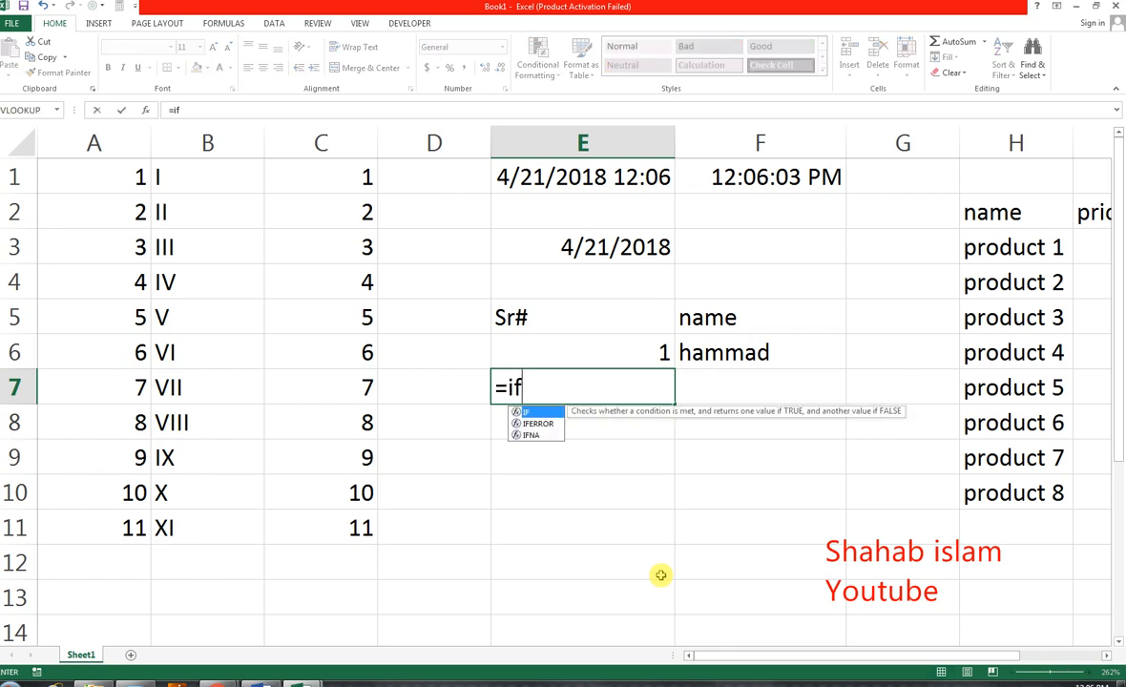
pyautogui.press('Tab')
pyautogui.write('is')
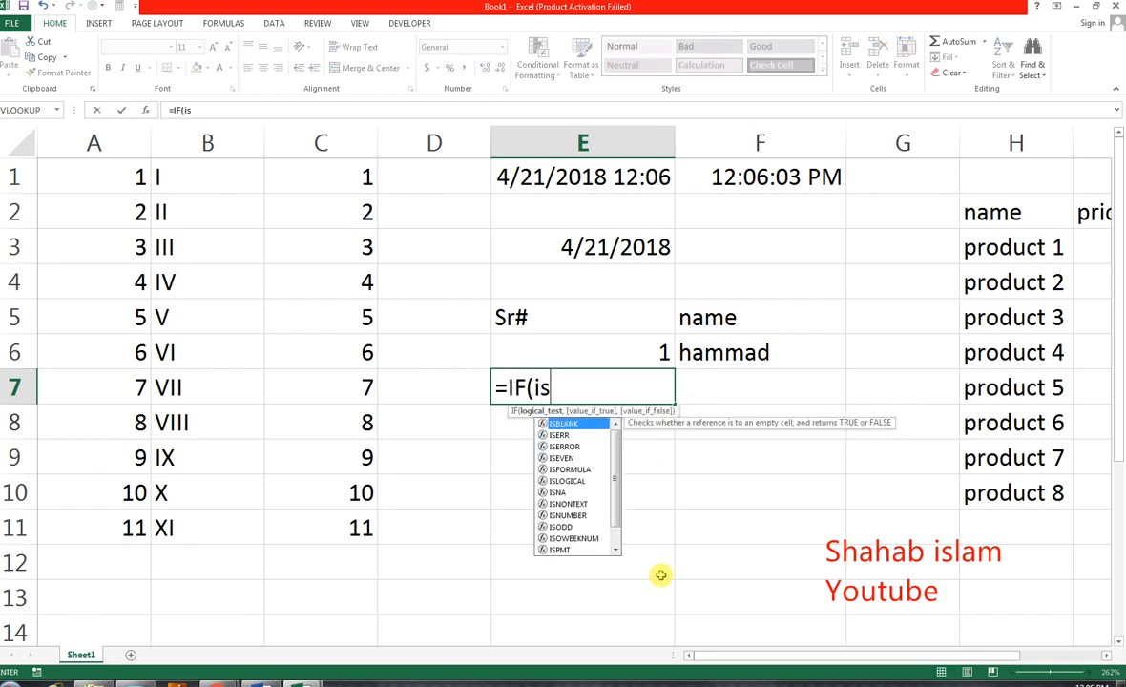
pyautogui.press('Tab')
pyautogui.press('Right')
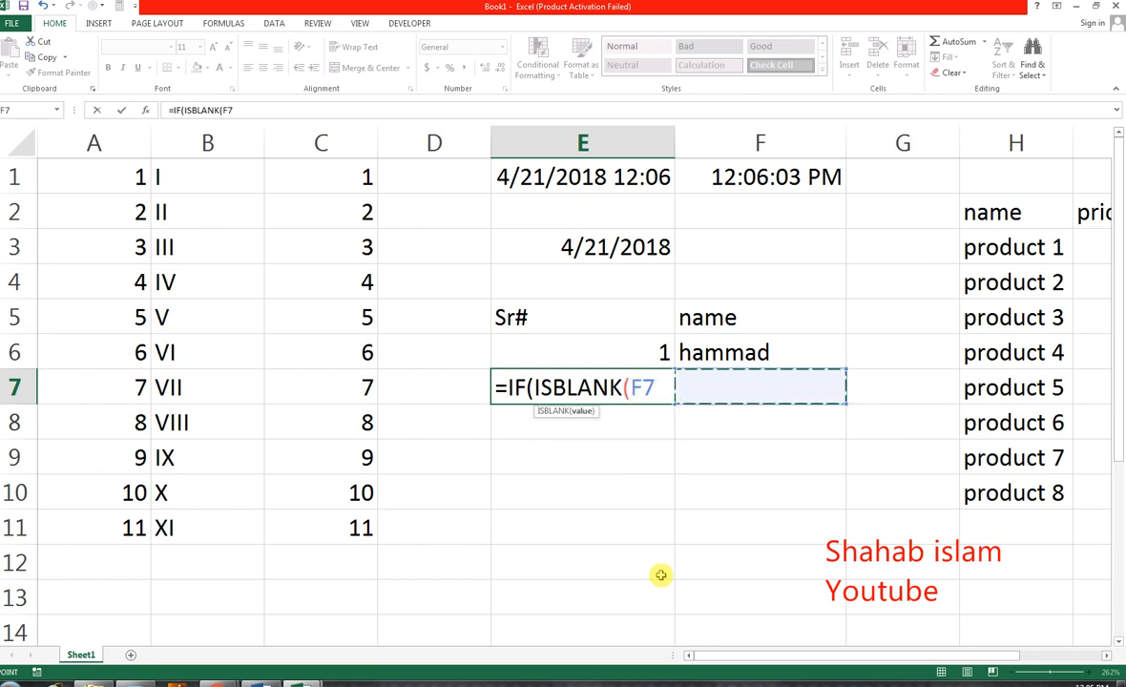
pyautogui.write('),"')
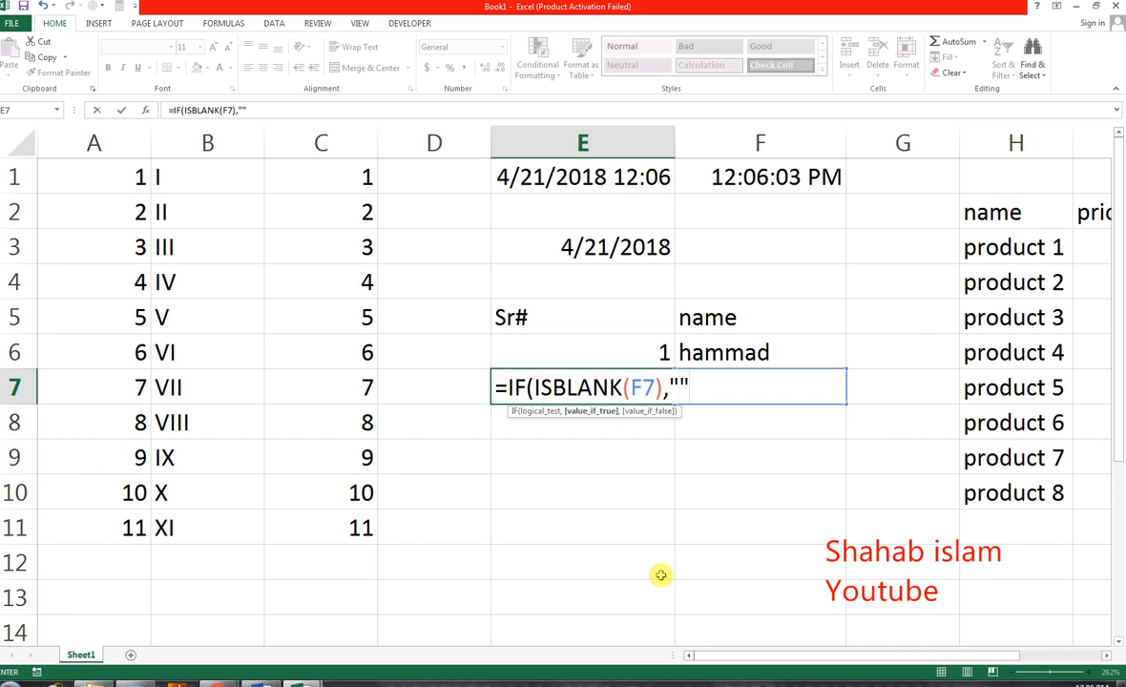
pyautogui.write('",')
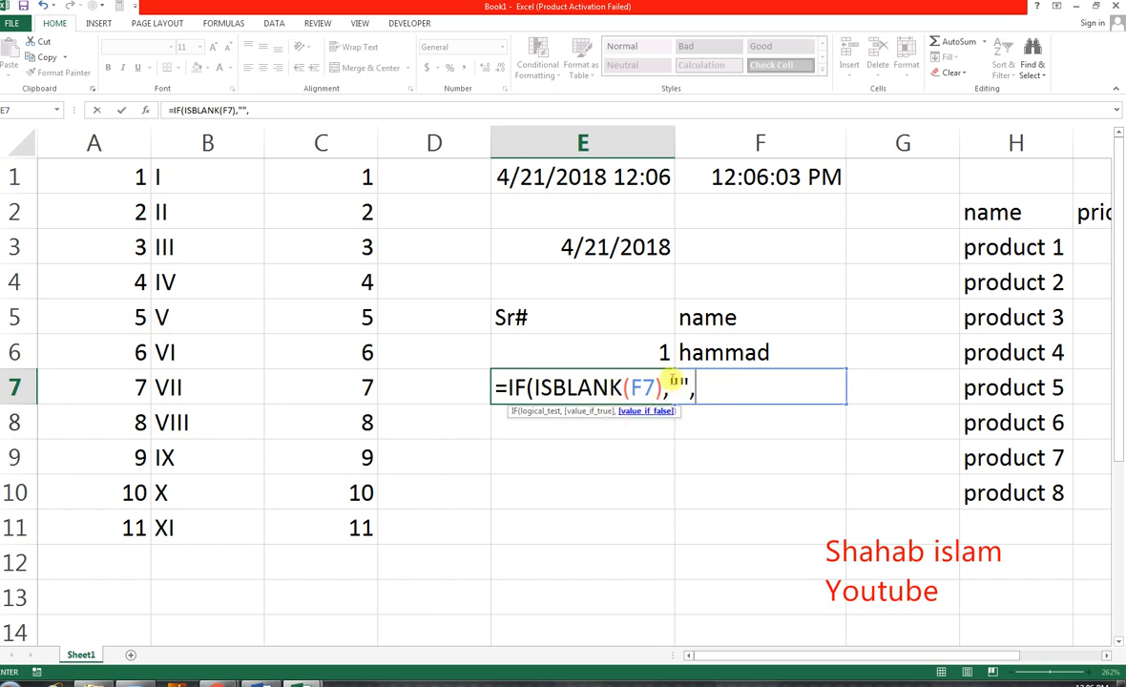
pyautogui.click(633, 355)
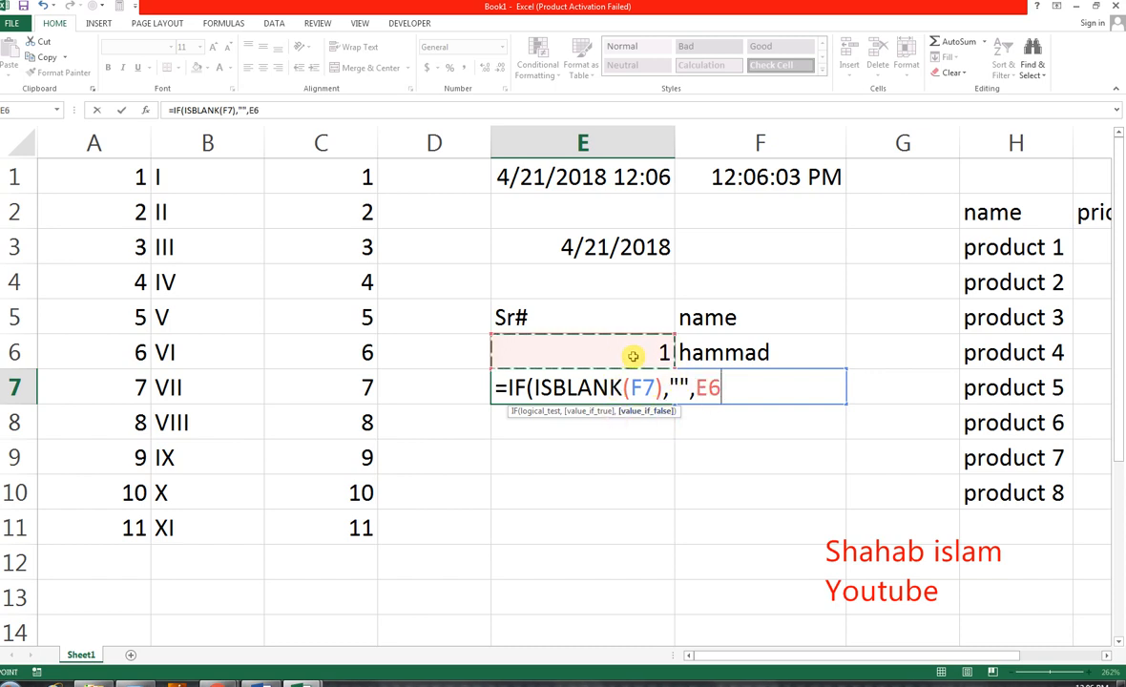
pyautogui.write('+1')
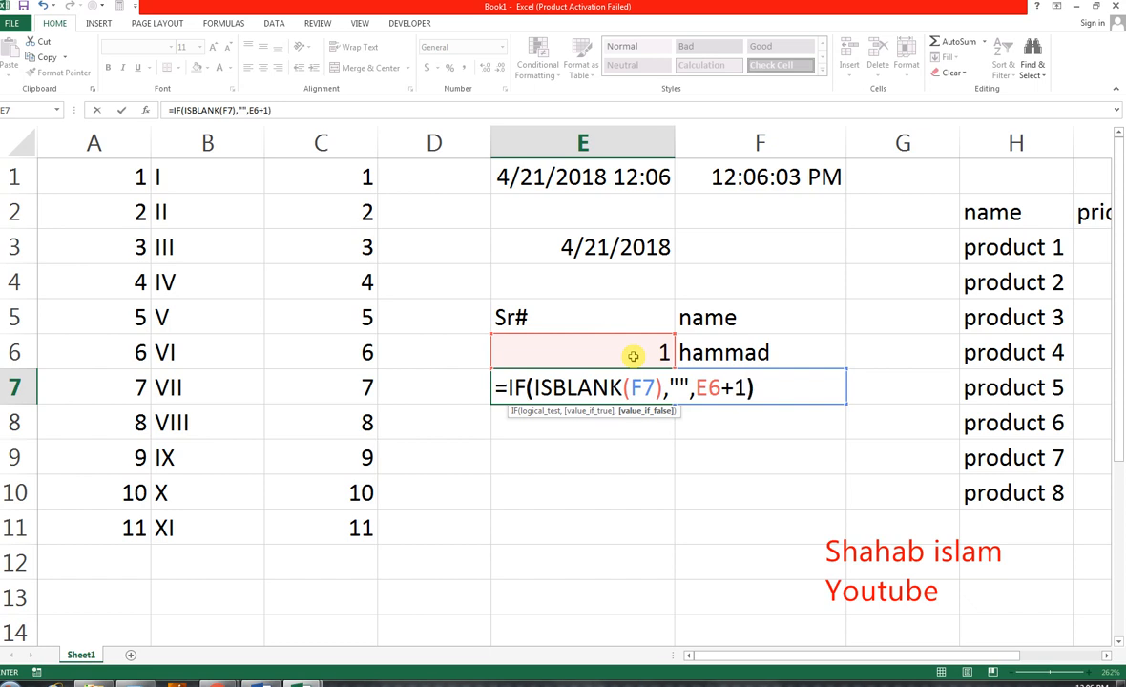
pyautogui.press('Return')
pyautogui.press('Up')
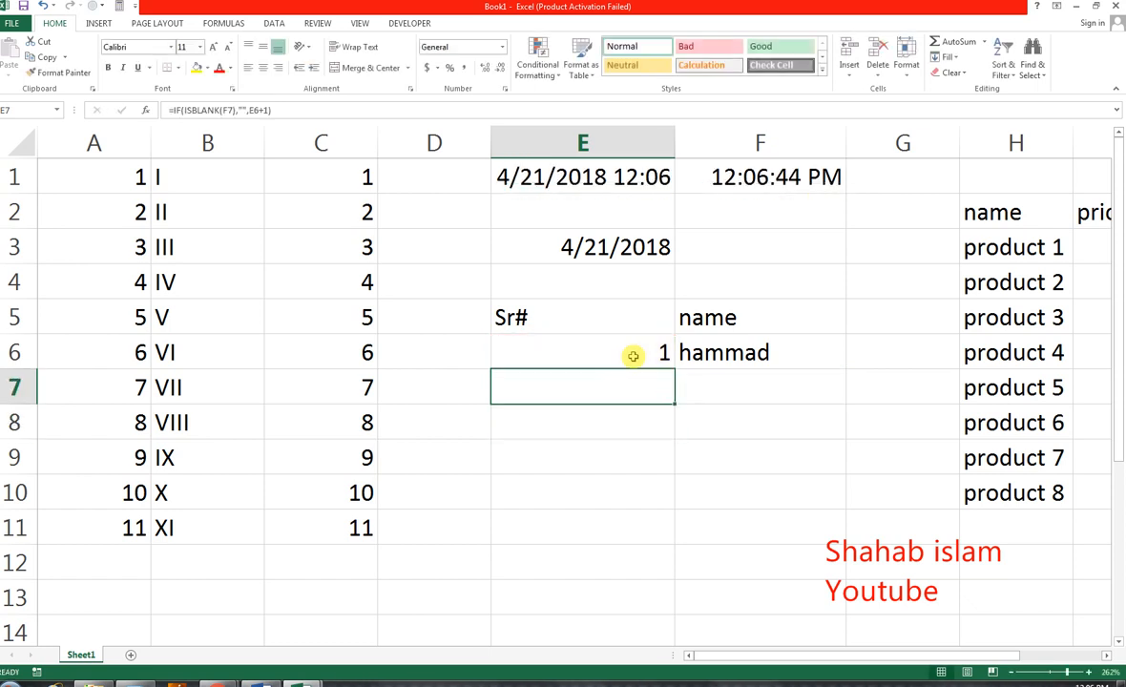
pyautogui.moveTo(673, 402); pyautogui.dragTo(675, 615)
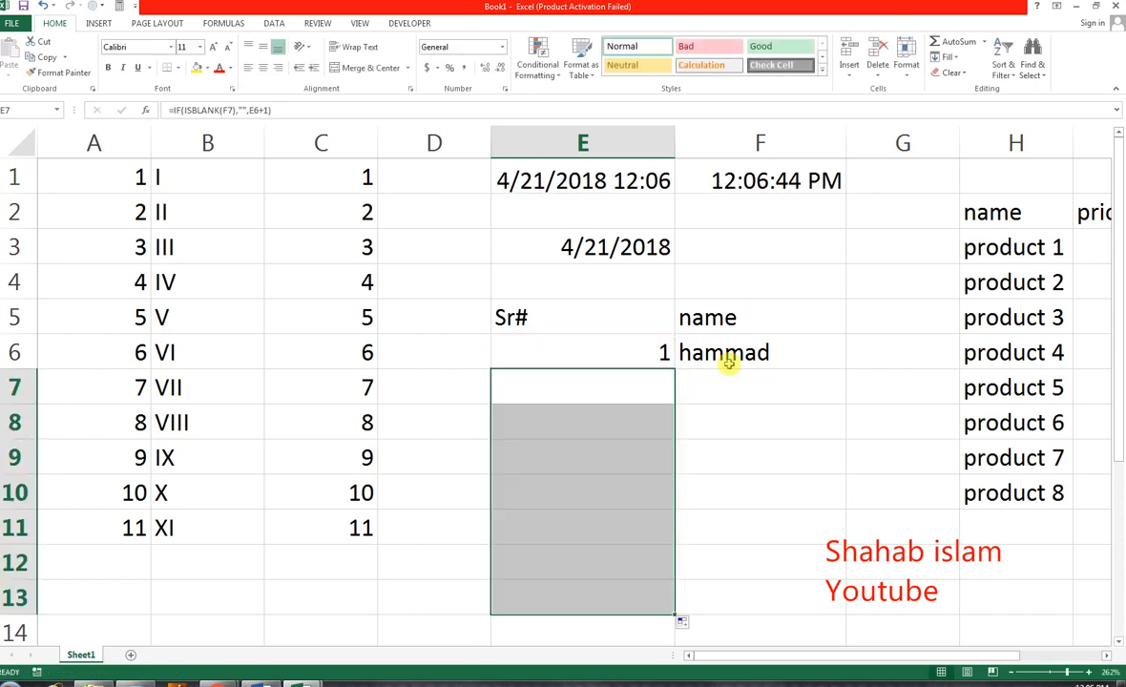
# Step: Enter the sample names asdf, sadfsa, sdafasdfas, asf and sdafasdfas in cells F7 to F11
pyautogui.click(740, 389)
pyautogui.write('asdf')
pyautogui.press('Return')
pyautogui.write('sadfsa')
pyautogui.press('Return')
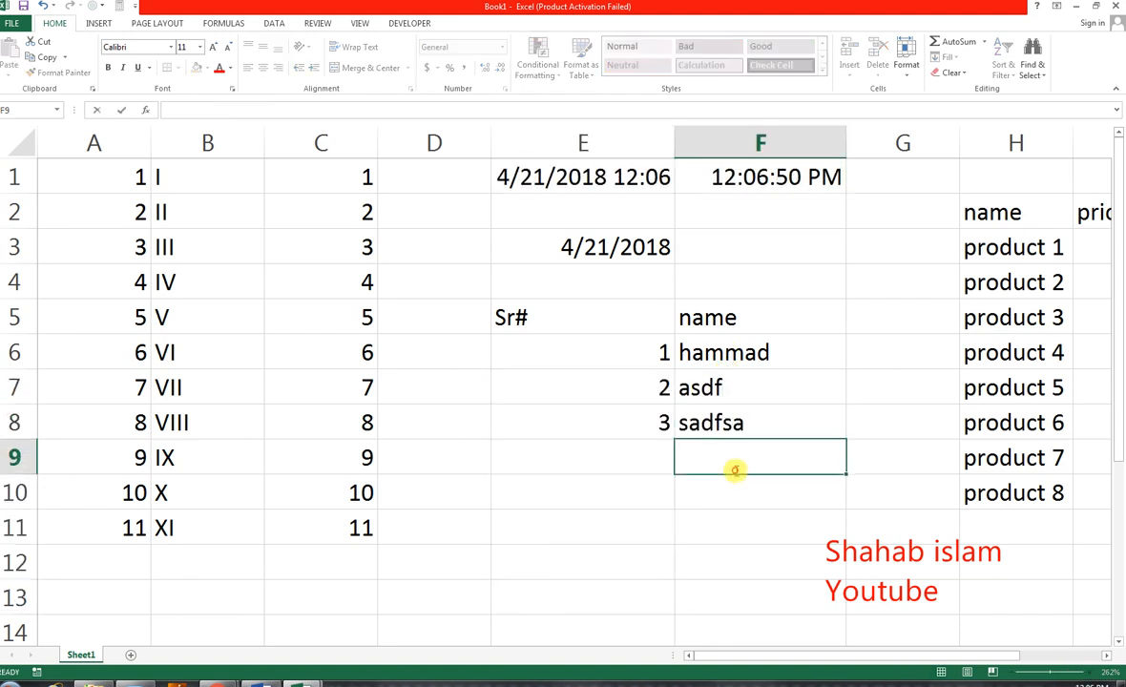
pyautogui.write('sdafasdfas')
pyautogui.press('Return')
pyautogui.write('asf')
pyautogui.press('Return')
pyautogui.write('sdafasdfas')
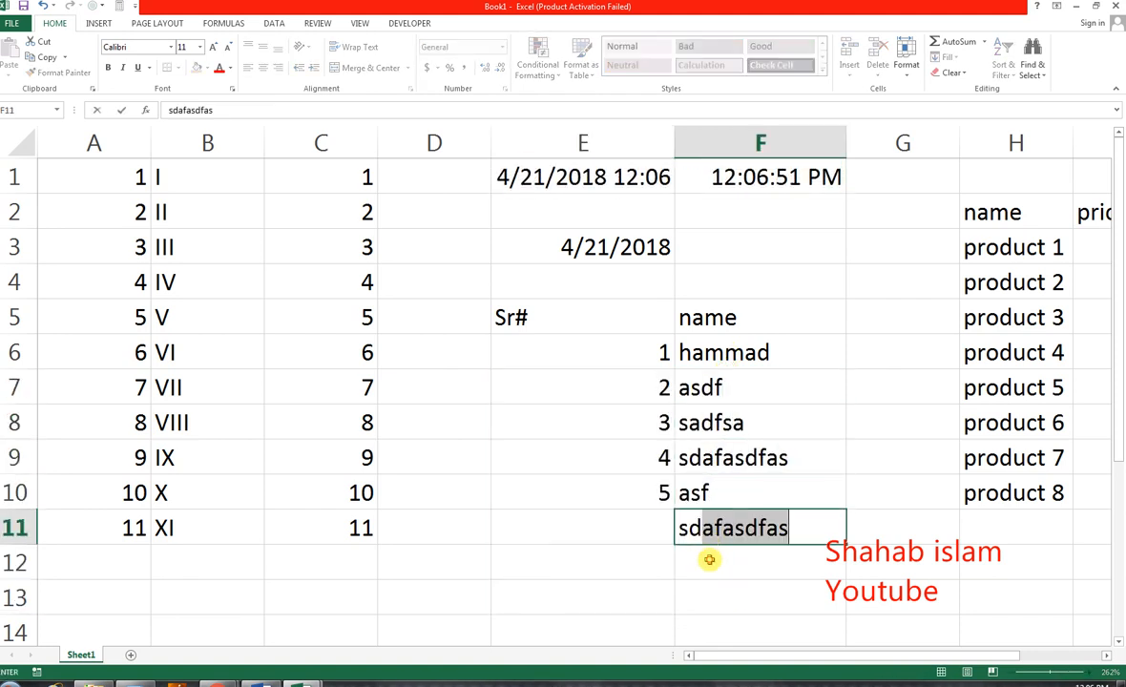
pyautogui.press('Return')
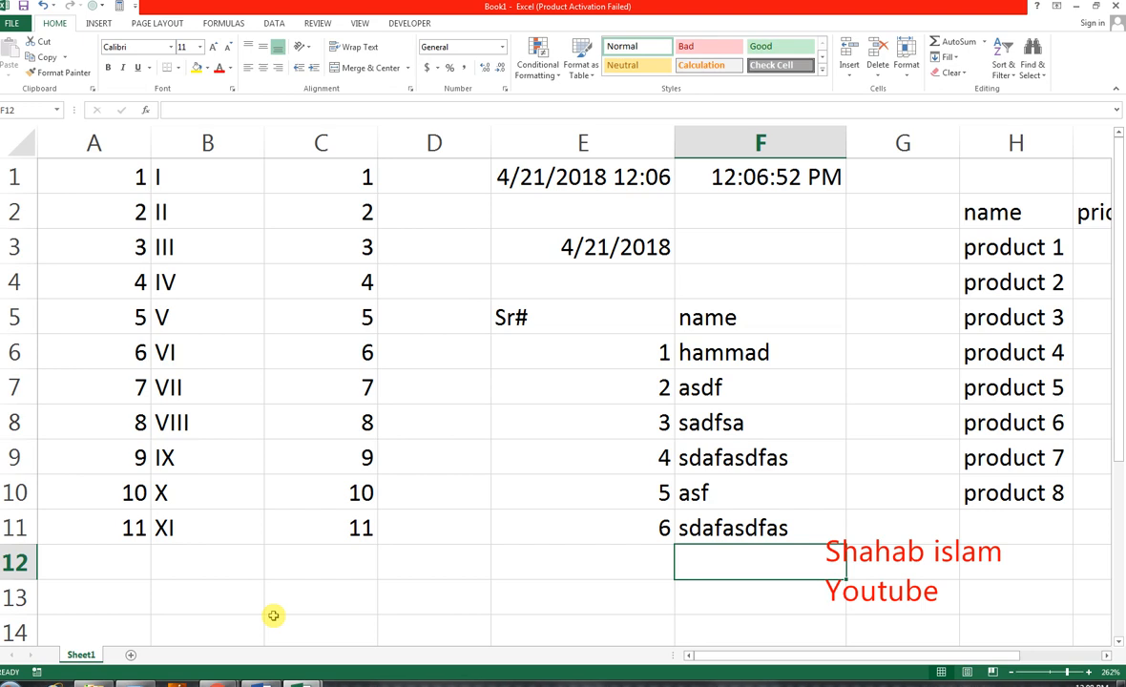
# Step: Enter the date 1-Jun-18 in cell A14 and fill the series down to A20
pyautogui.press('Down')
pyautogui.press('Down')
pyautogui.press('Left')
pyautogui.press('Left')
pyautogui.press('Left')
pyautogui.press('Left')
pyautogui.press('Left')
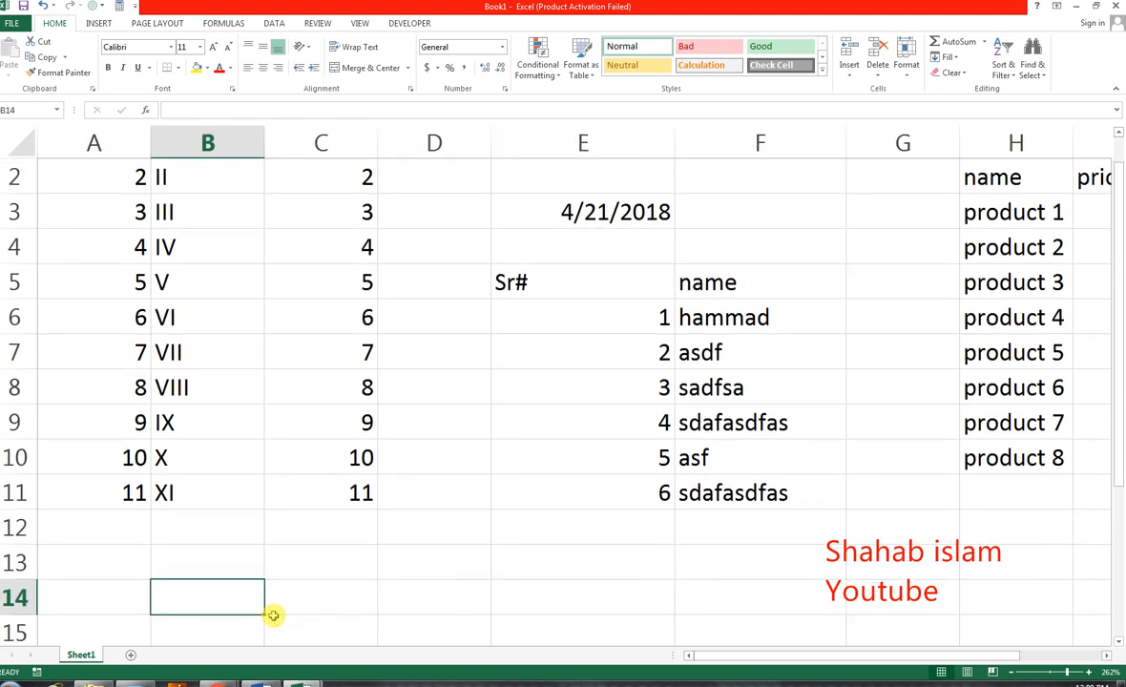
pyautogui.write('1-')
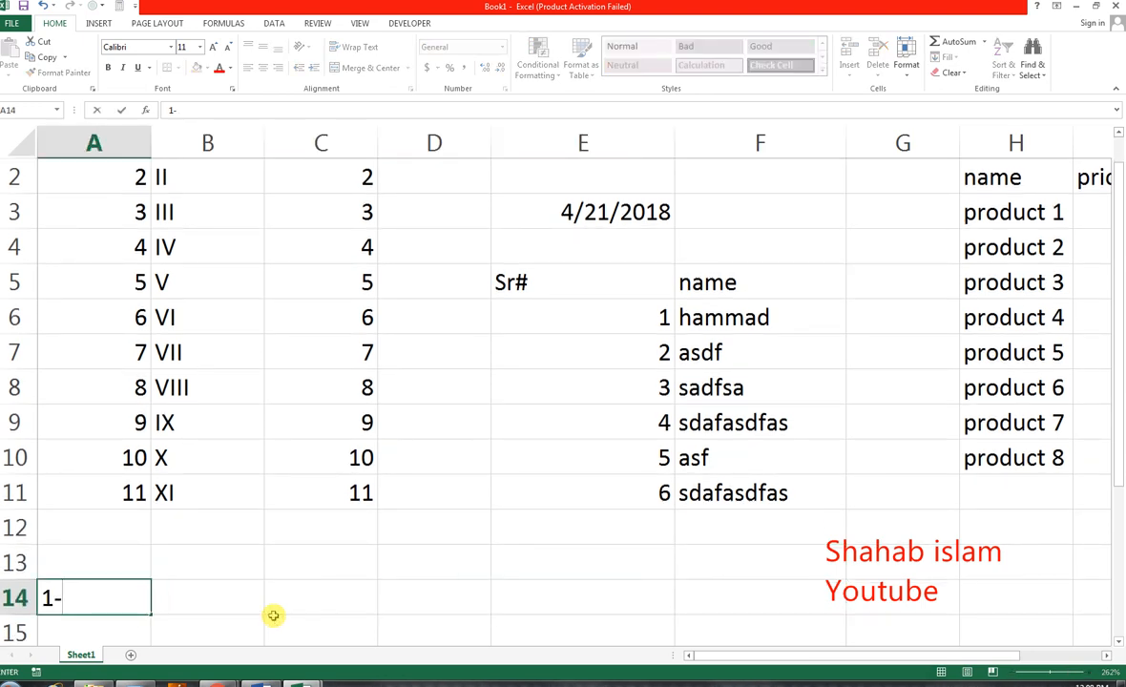
pyautogui.write('jun-18')
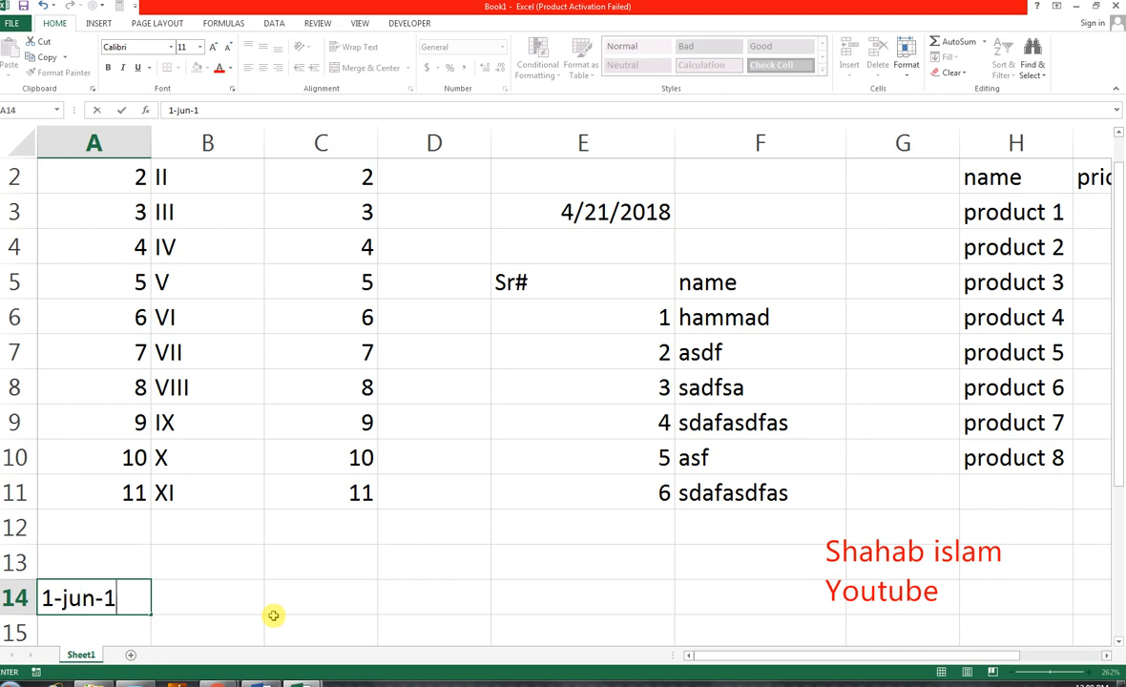
pyautogui.hotkey('ctrl', 'Return')
pyautogui.press('Return')
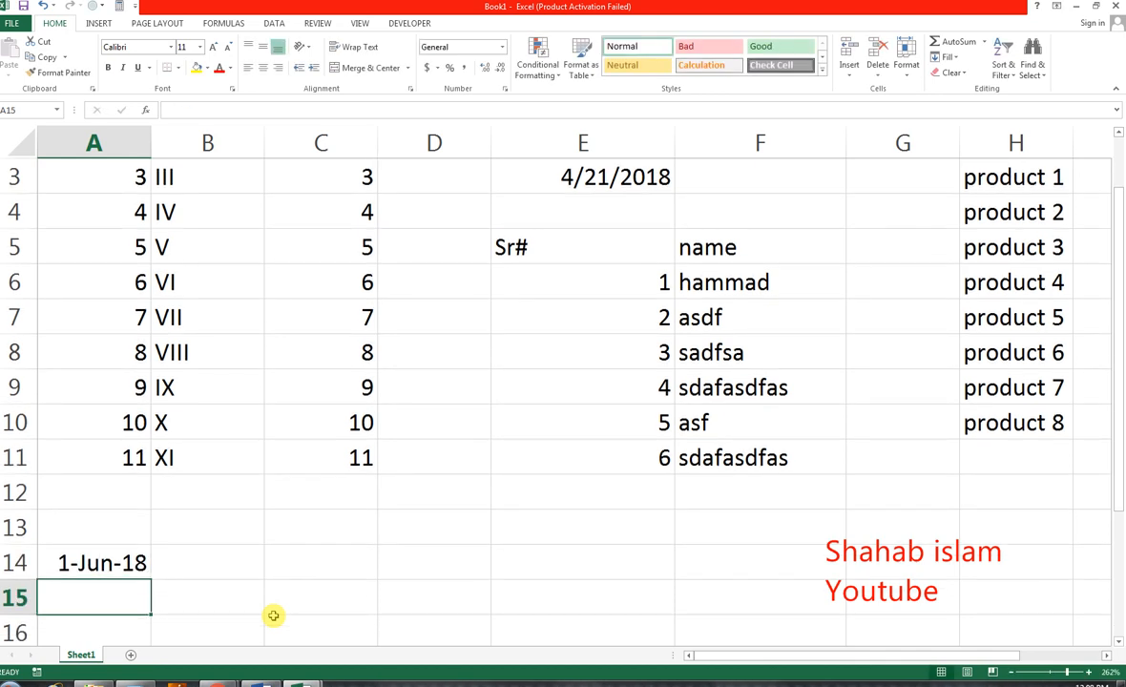
pyautogui.click(86, 570)
pyautogui.moveTo(150, 580)
pyautogui.mouseDown()
pyautogui.moveTo(150, 652)
pyautogui.moveTo(222, 515)
pyautogui.moveTo(150, 573)
pyautogui.mouseUp()
# Step: Enter the date 1-Sep-18 in cell B14 and fill the series down to B20
pyautogui.click(208, 349)
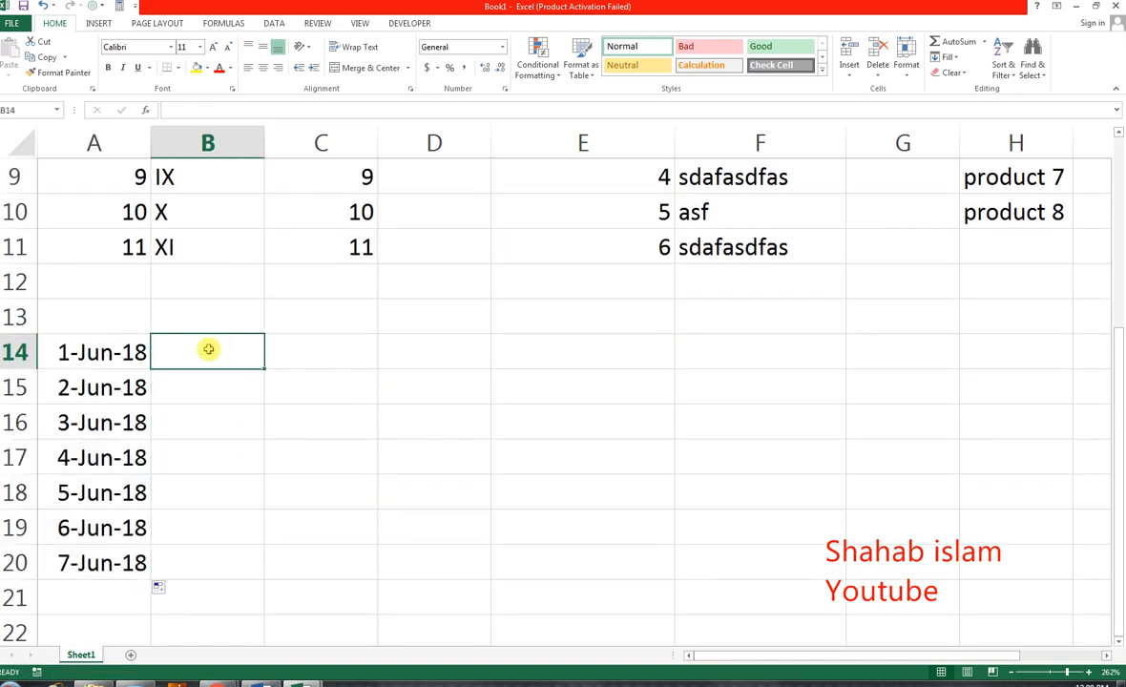
pyautogui.write('1-se')
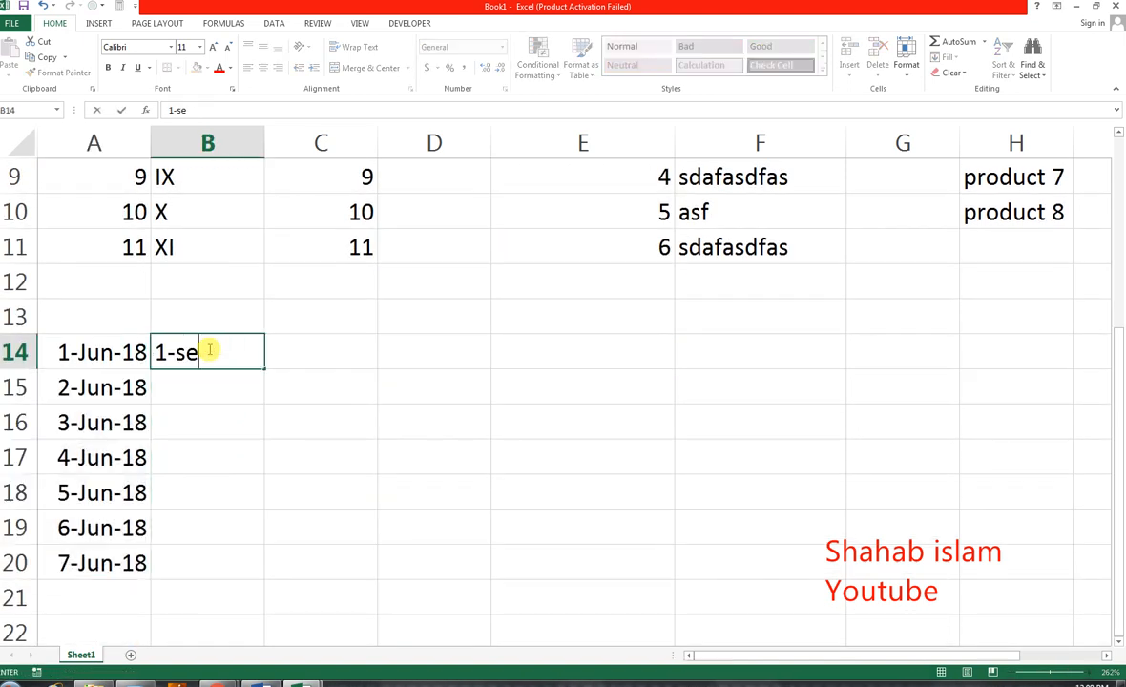
pyautogui.write('p-18')
pyautogui.press('Return')
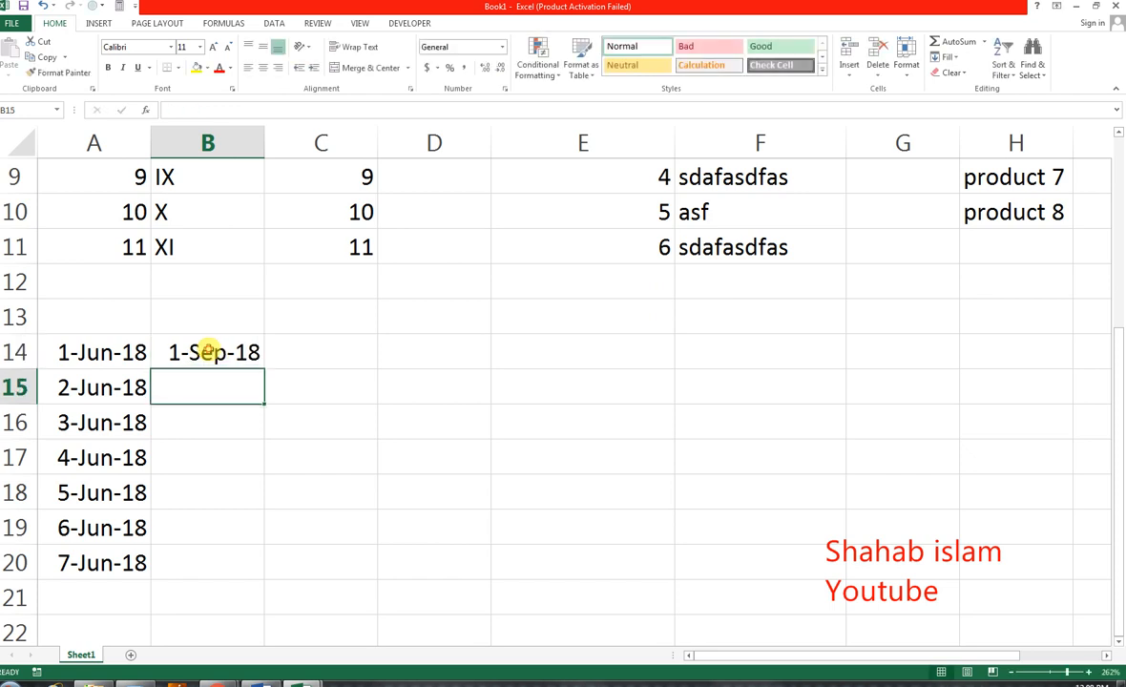
pyautogui.click(206, 349)
pyautogui.moveTo(262, 368); pyautogui.dragTo(229, 577)
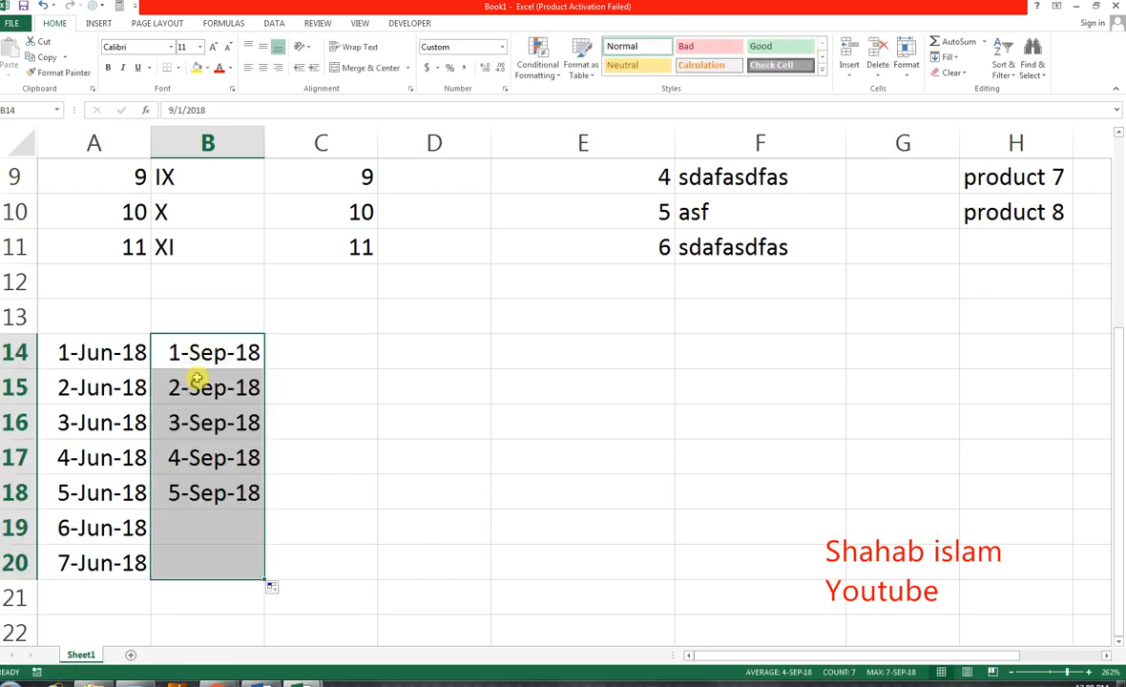
# Step: Enter the headers "date first", "date second" and "no of days" in cells A13, B13 and C13
pyautogui.click(117, 322)
pyautogui.write('dat')
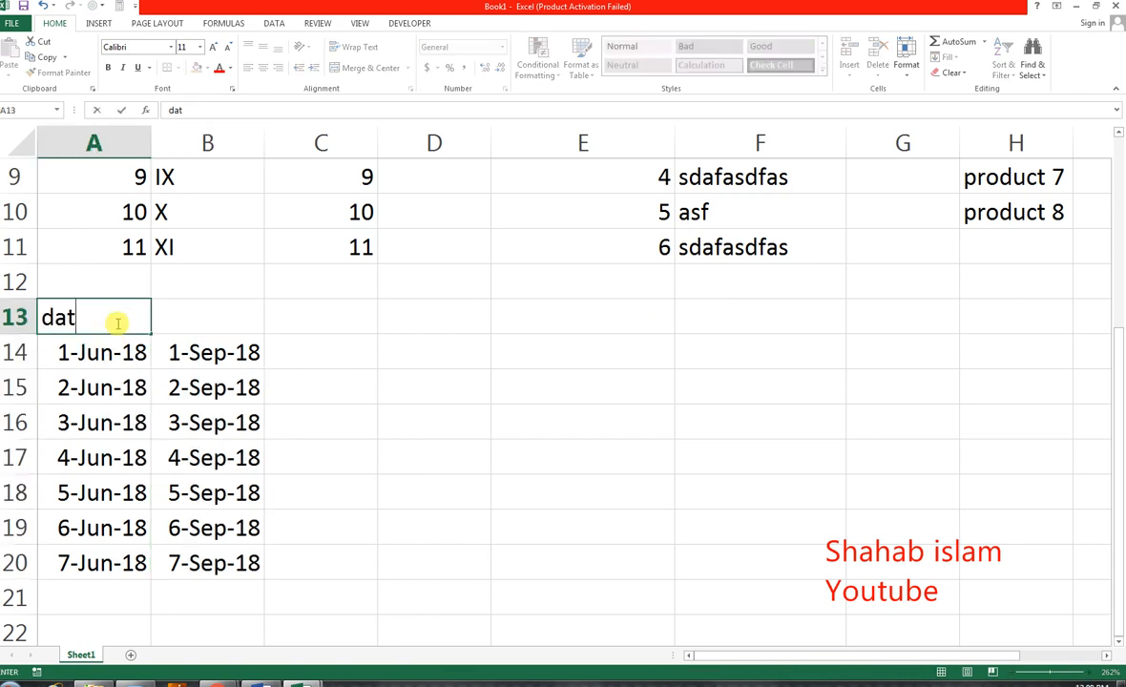
pyautogui.write('e first')
pyautogui.press('Tab')
pyautogui.write('da')
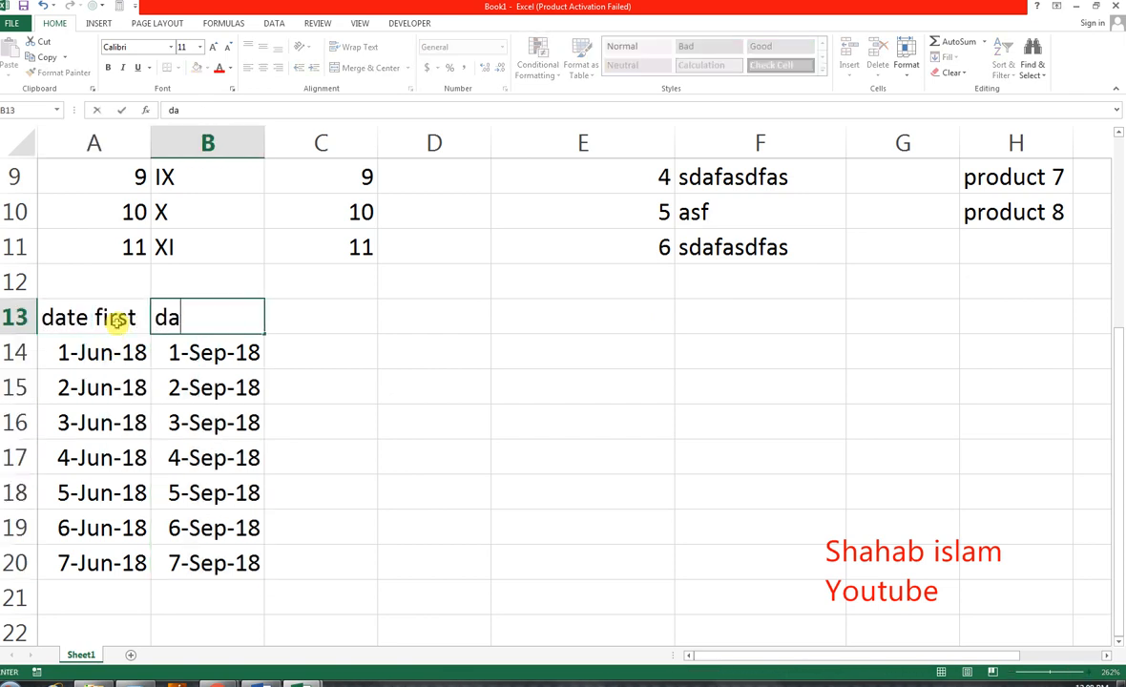
pyautogui.write('te second')
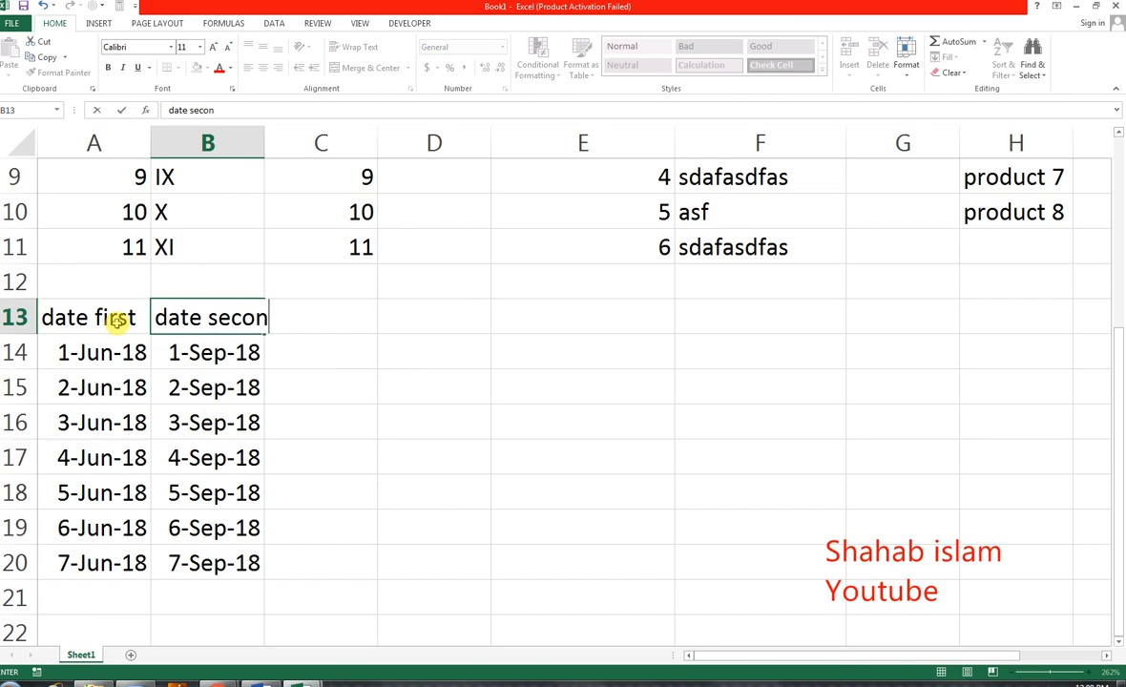
pyautogui.press('Tab')
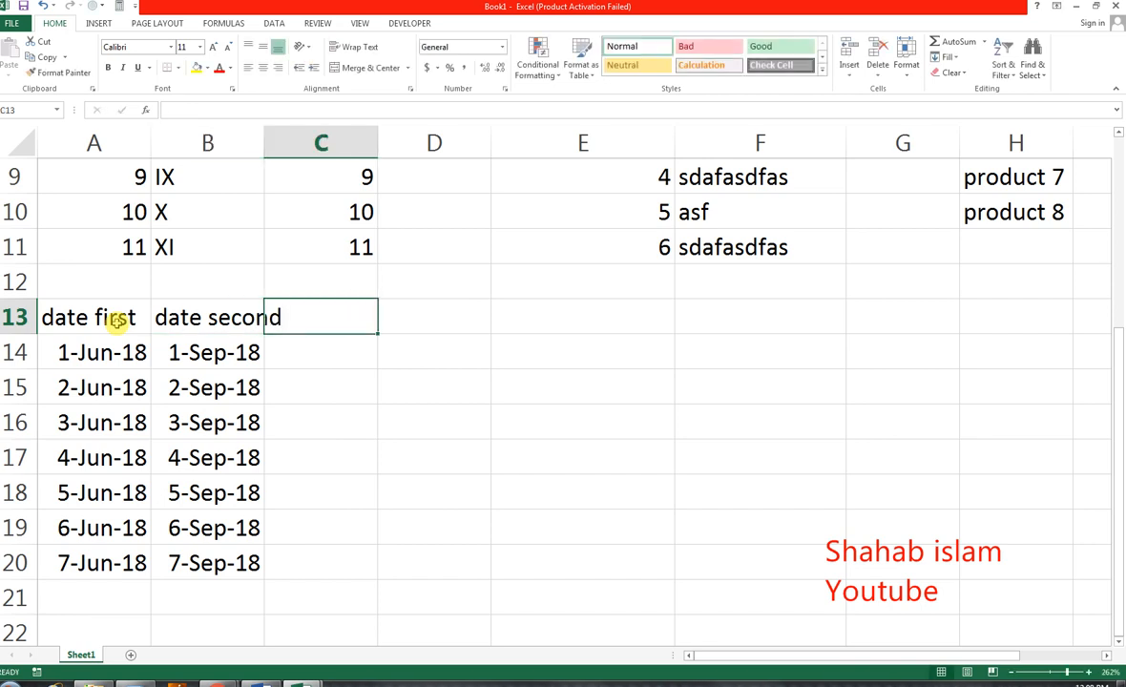
pyautogui.write('no od')
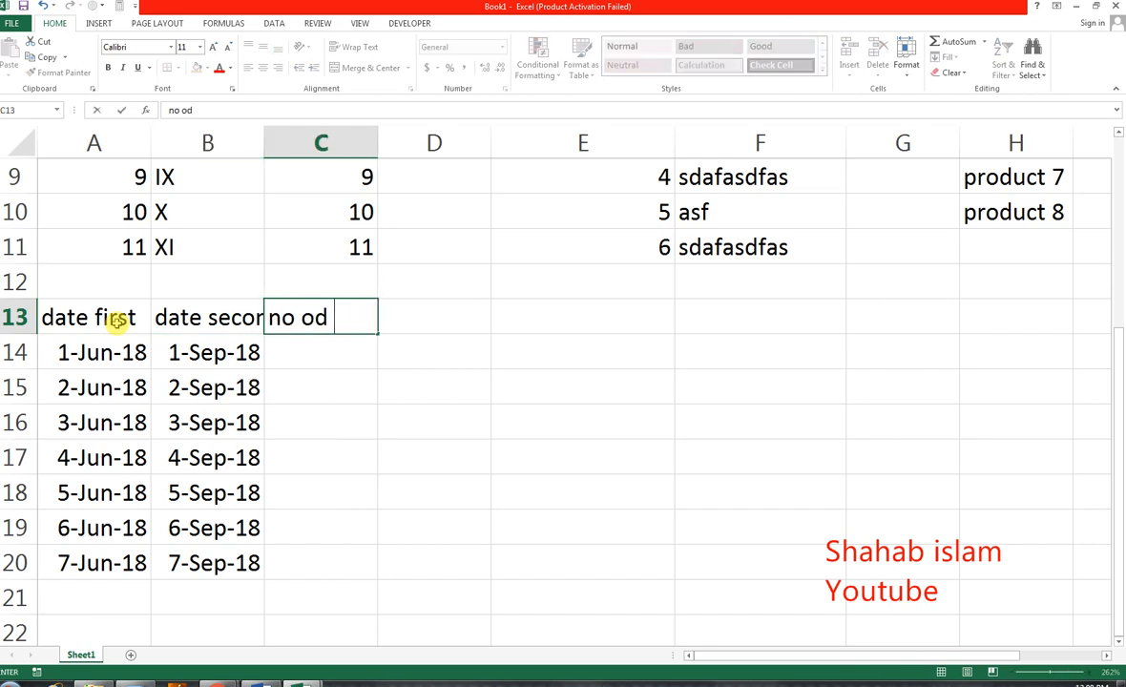
pyautogui.press('BackSpace')
pyautogui.press('BackSpace')
pyautogui.write('f days')
pyautogui.press('Return')
pyautogui.write('=')
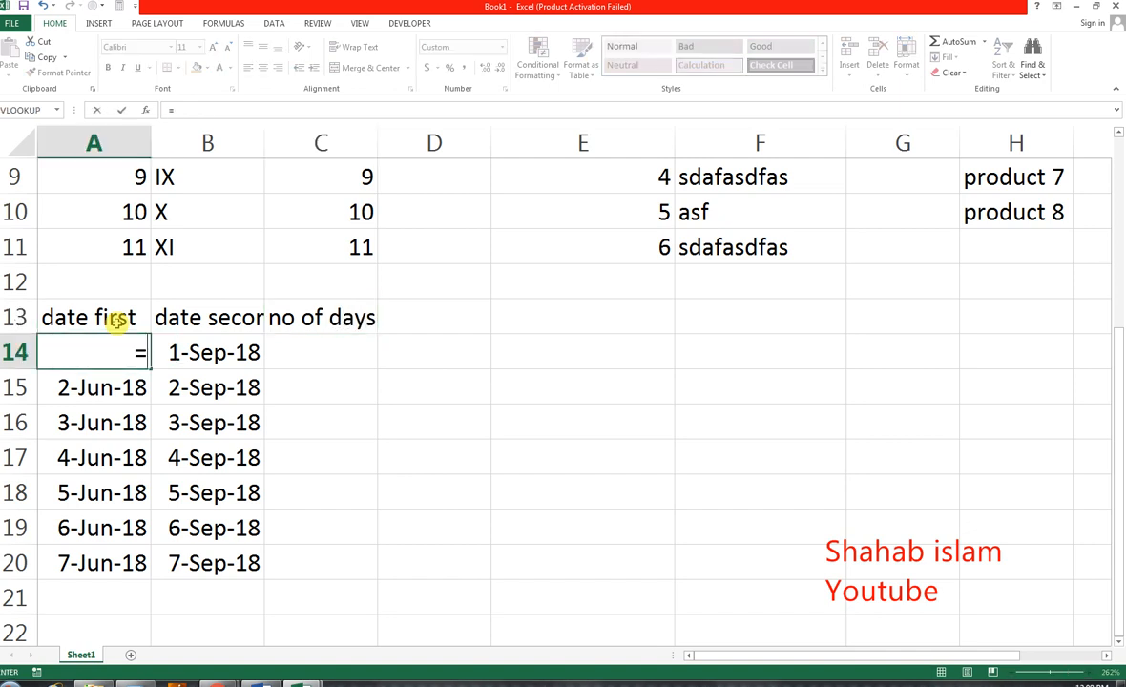
pyautogui.write('dya')
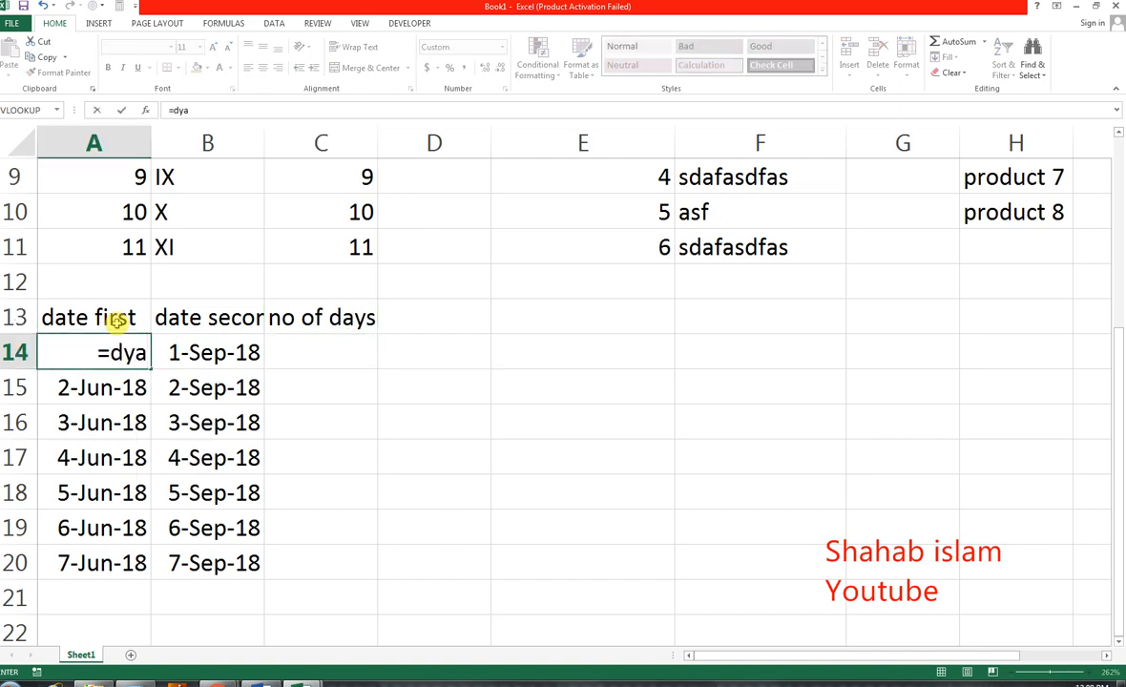
pyautogui.press('BackSpace')
pyautogui.press('BackSpace')
pyautogui.press('BackSpace')
pyautogui.press('BackSpace')
pyautogui.press('Tab')
pyautogui.hotkey('ctrl', 'z')
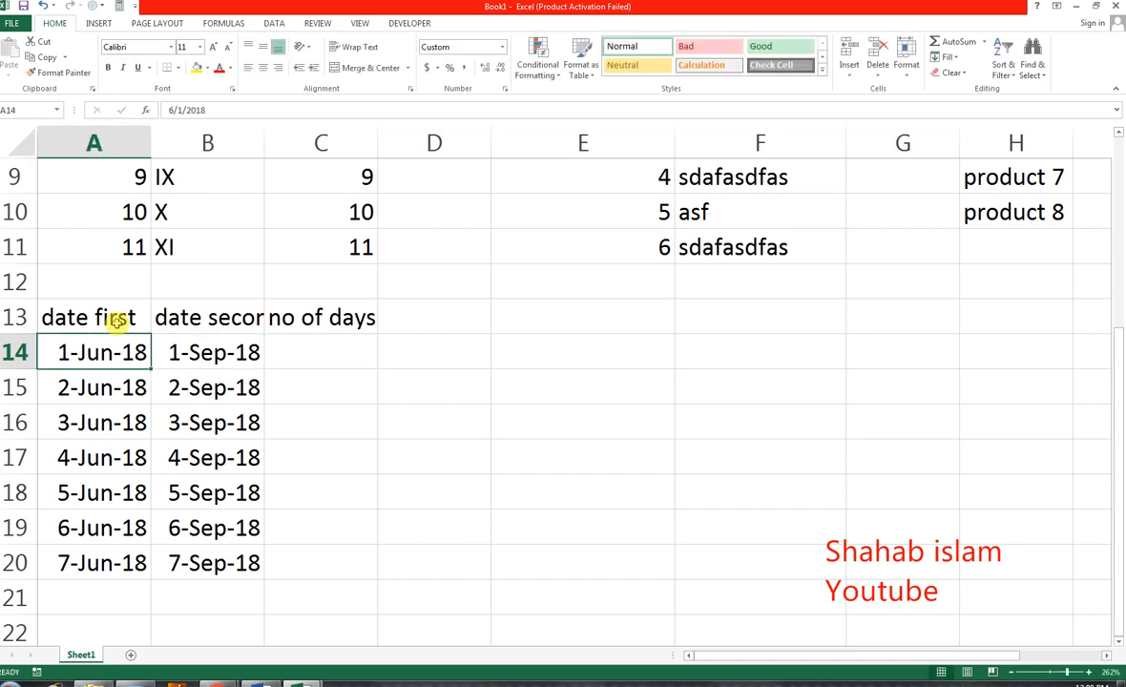
# Step: Try to enter a DAYS formula in cell C14 under the "no of days" header
pyautogui.press('Right')
pyautogui.press('Right')
pyautogui.write('=dya')
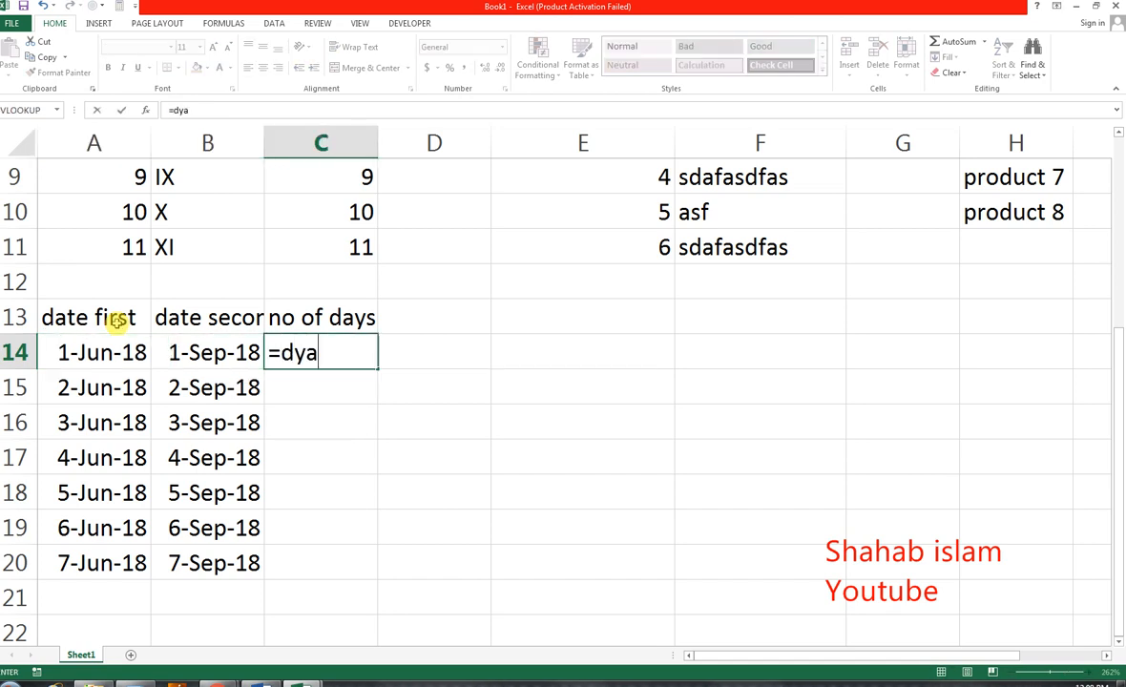
pyautogui.press('BackSpace')
pyautogui.press('BackSpace')
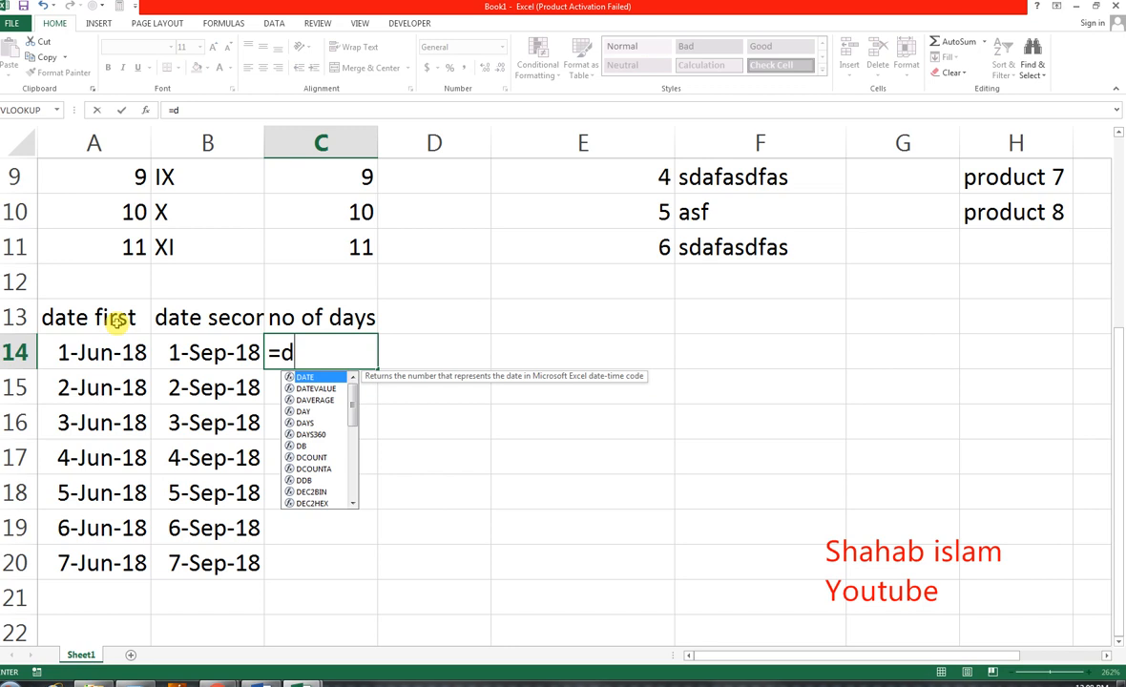
pyautogui.write('ayd')
pyautogui.press('Tab')
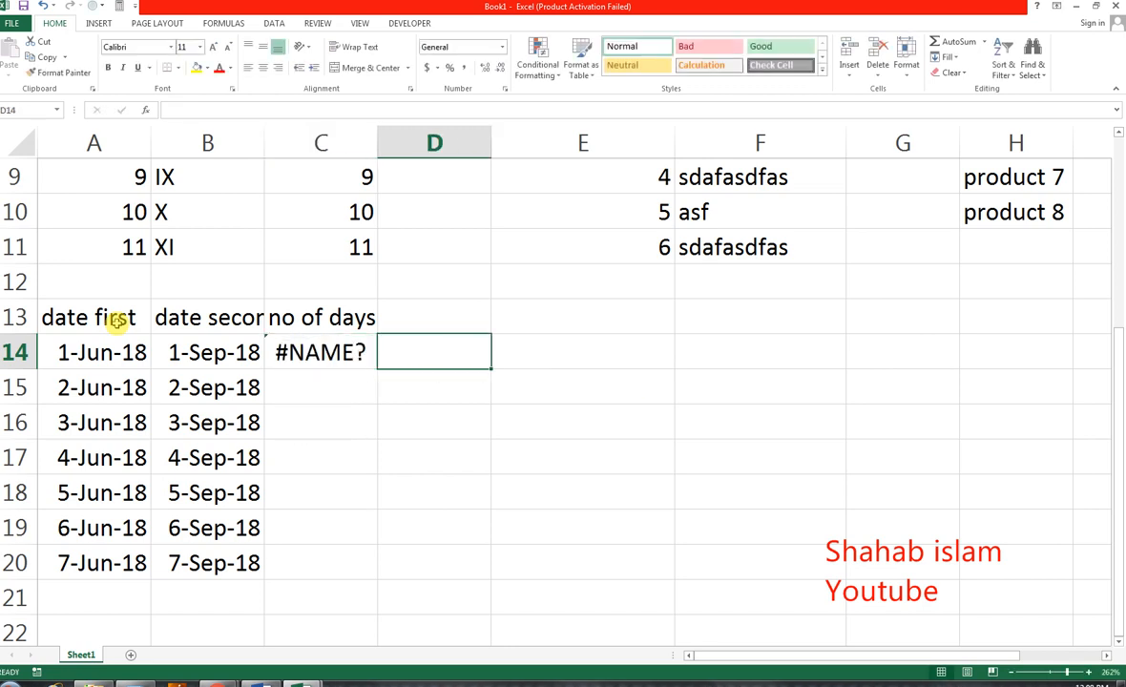
# Step: Enter the formula -DAYS(B14,A14) in cell C14 under the "no of days" header
pyautogui.press('Left')
pyautogui.write('-day')
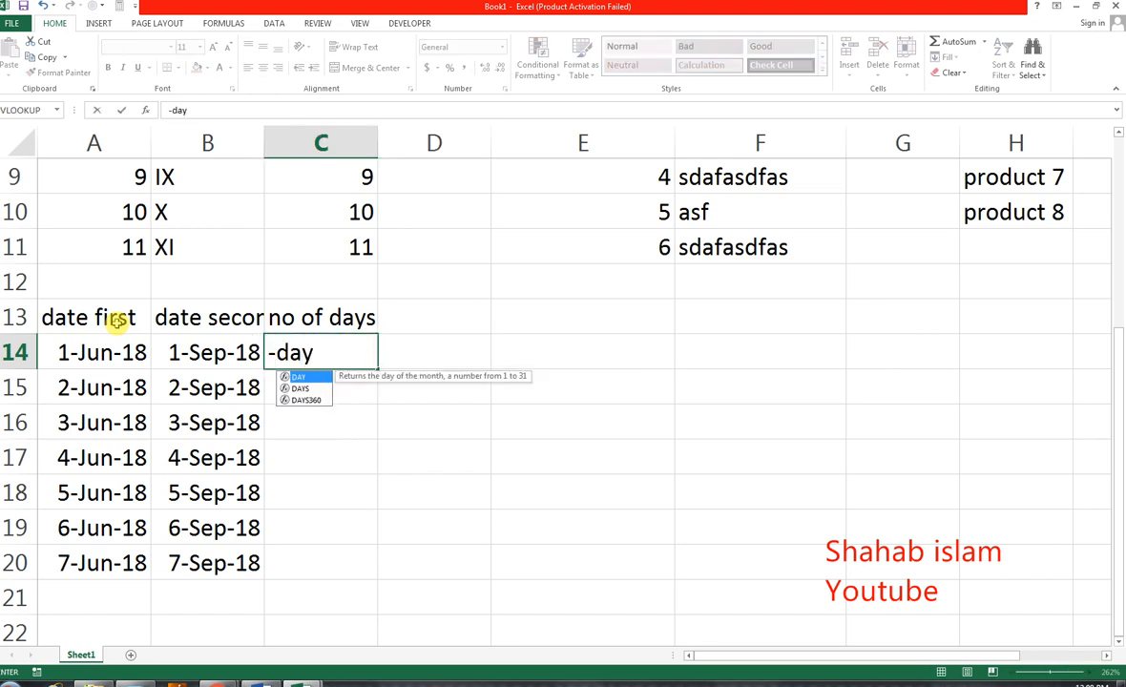
pyautogui.write('s')
pyautogui.press('Tab')
pyautogui.press('Left')
pyautogui.press('Left')
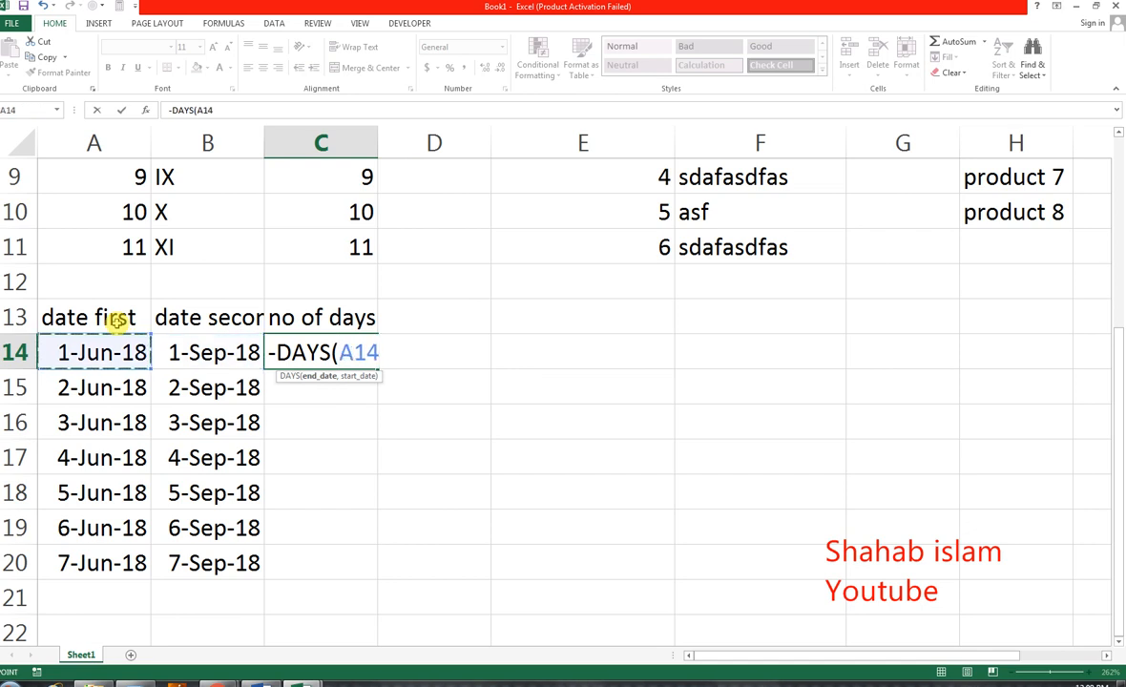
pyautogui.press('Right')
pyautogui.write(',')
pyautogui.press('Left')
pyautogui.press('Left')
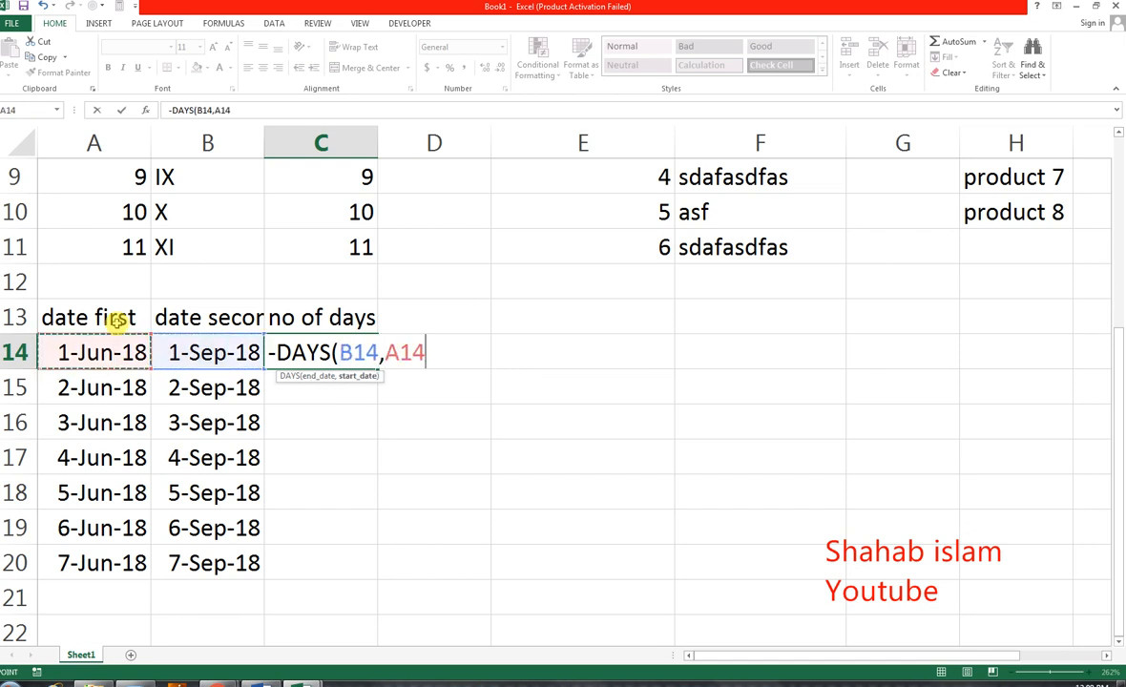
pyautogui.write(')')
pyautogui.press('Return')
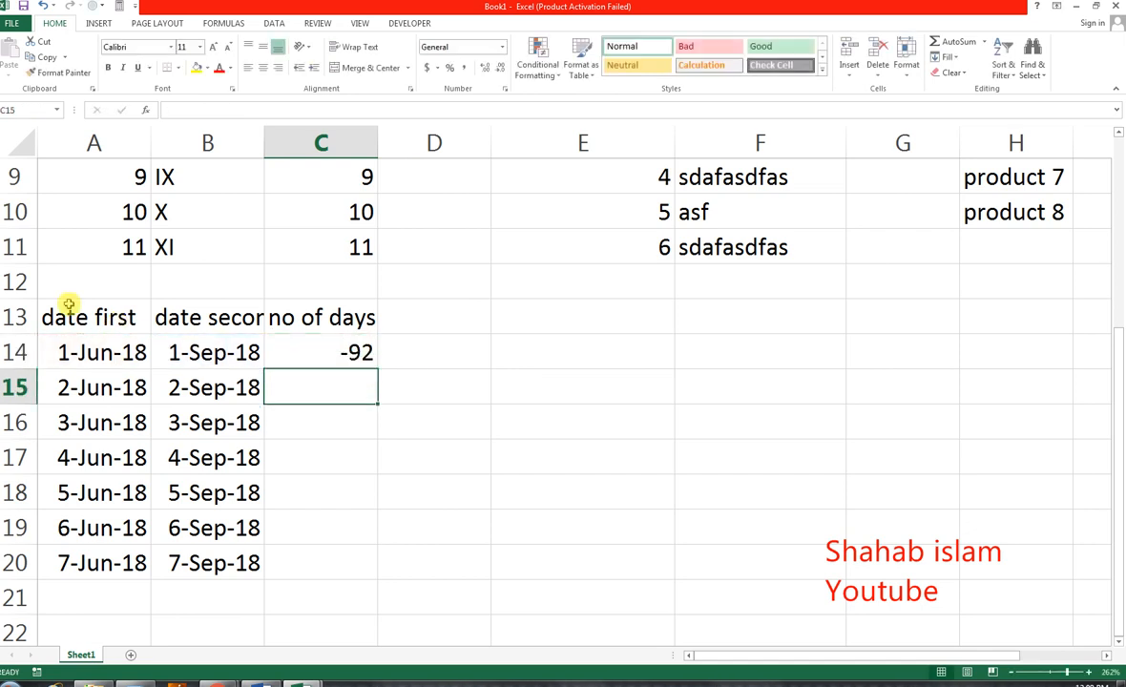
# Step: Remove the minus sign from the formula in C14 so it reads =DAYS(B14,A14)
pyautogui.click(299, 347)
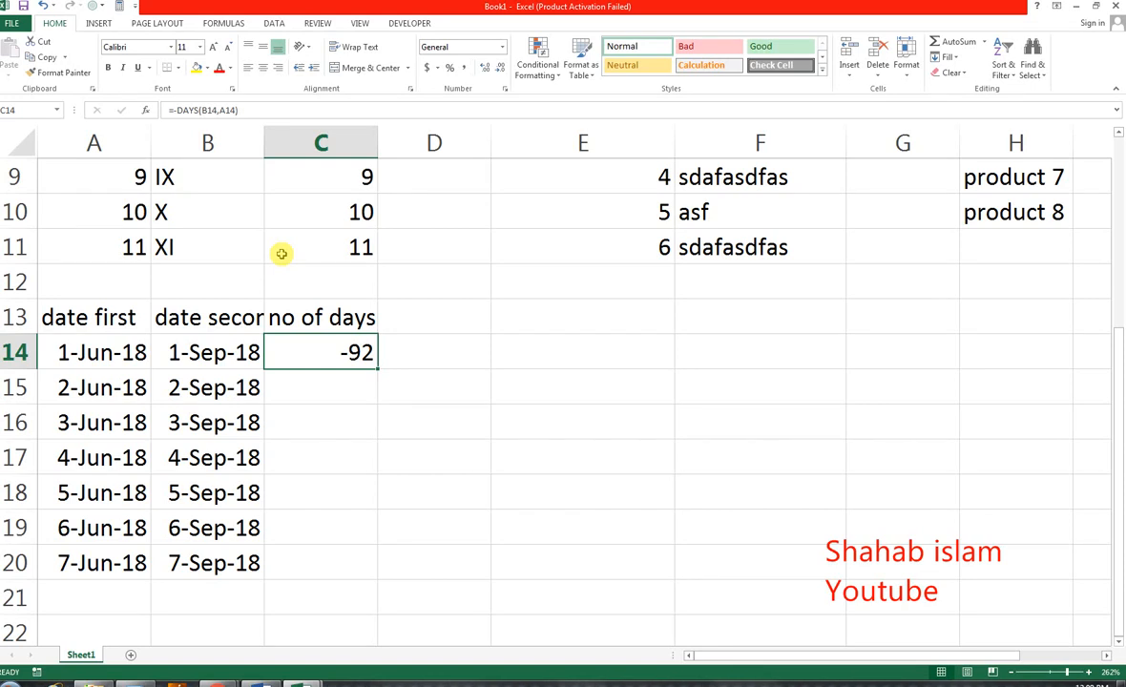
pyautogui.press('F2')
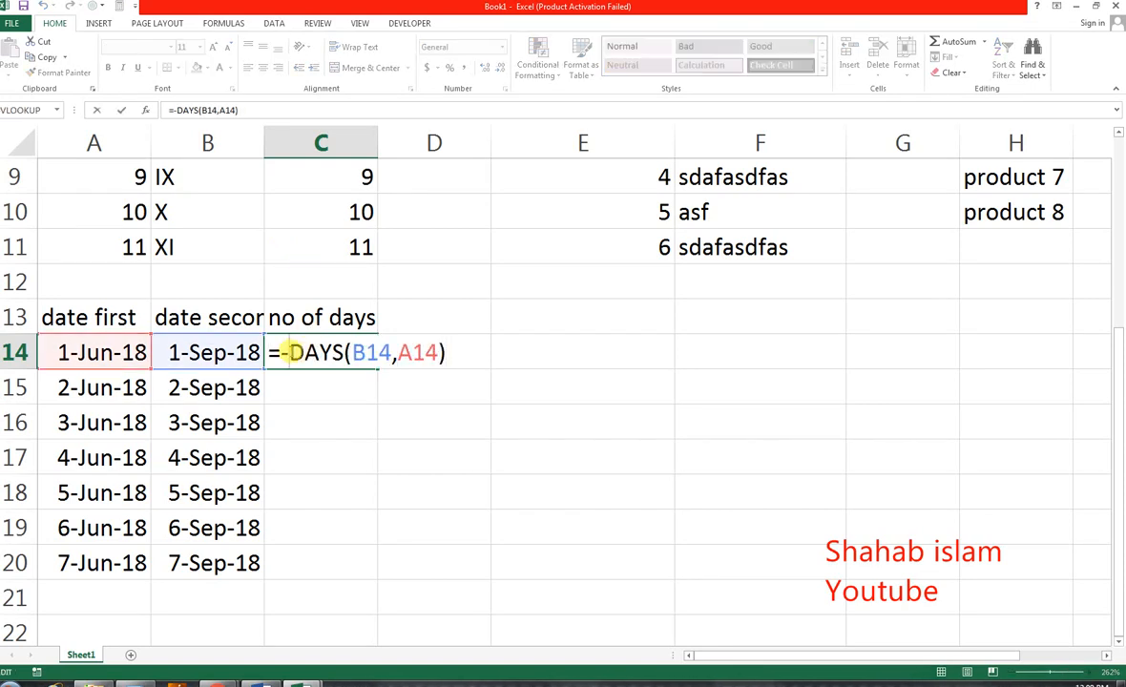
pyautogui.press('BackSpace')
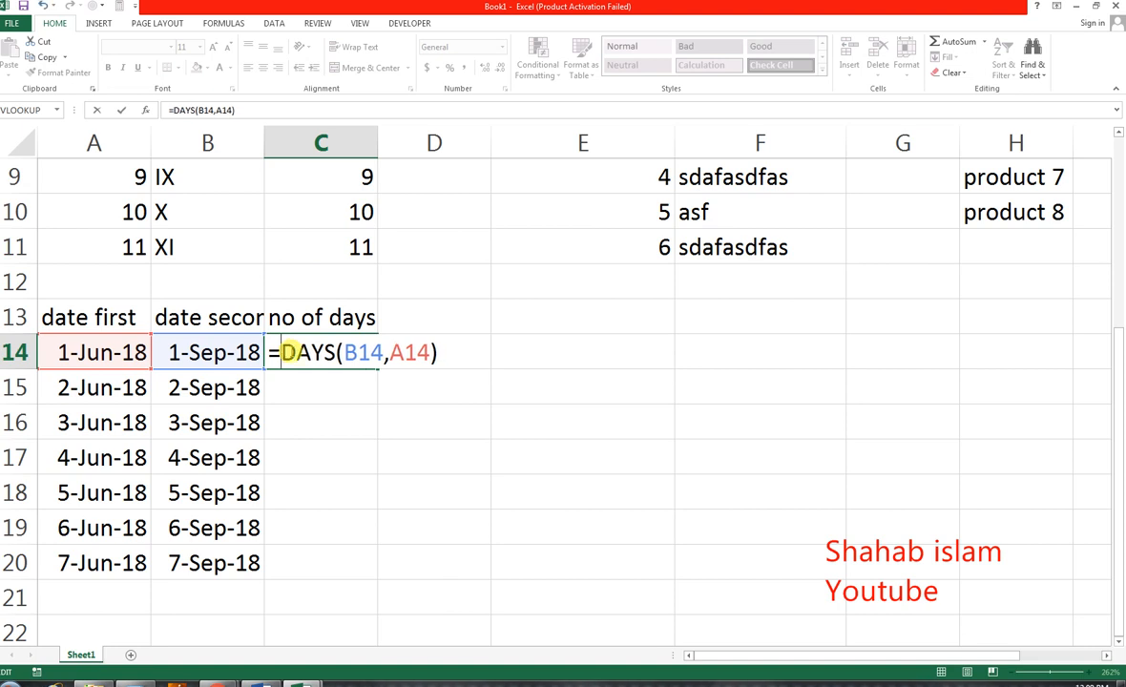
pyautogui.press('Return')
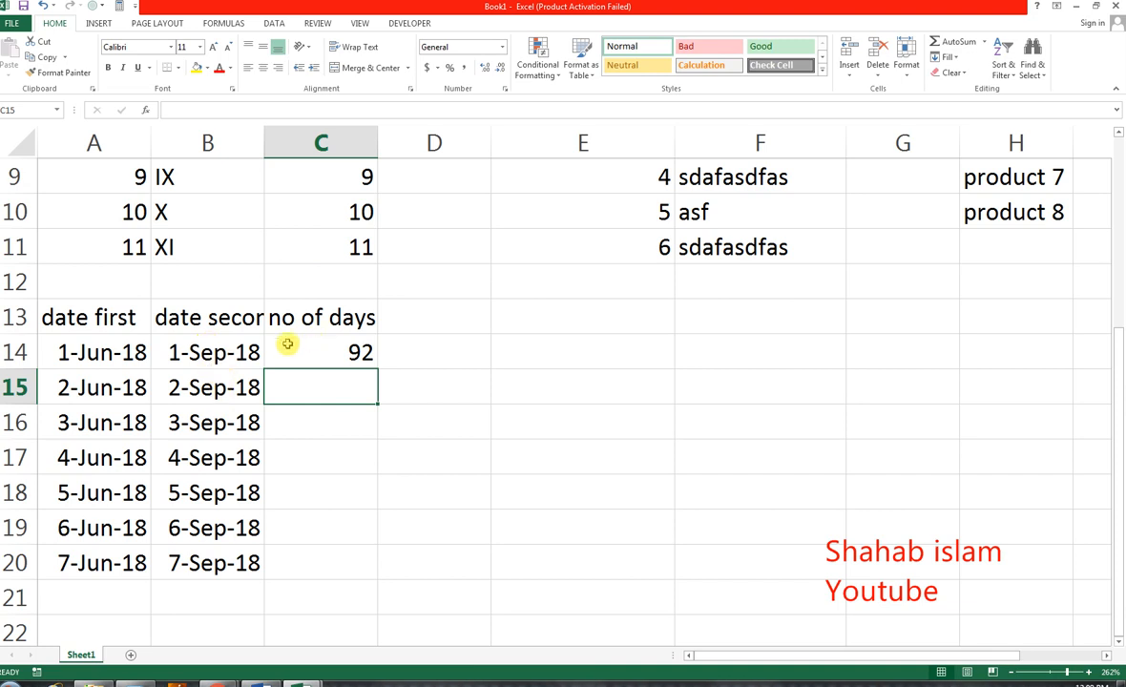
# Step: Change the second date in cell B14 to 3-Jun-18
pyautogui.click(242, 352)
pyautogui.doubleClick(229, 353)
pyautogui.write('3-')
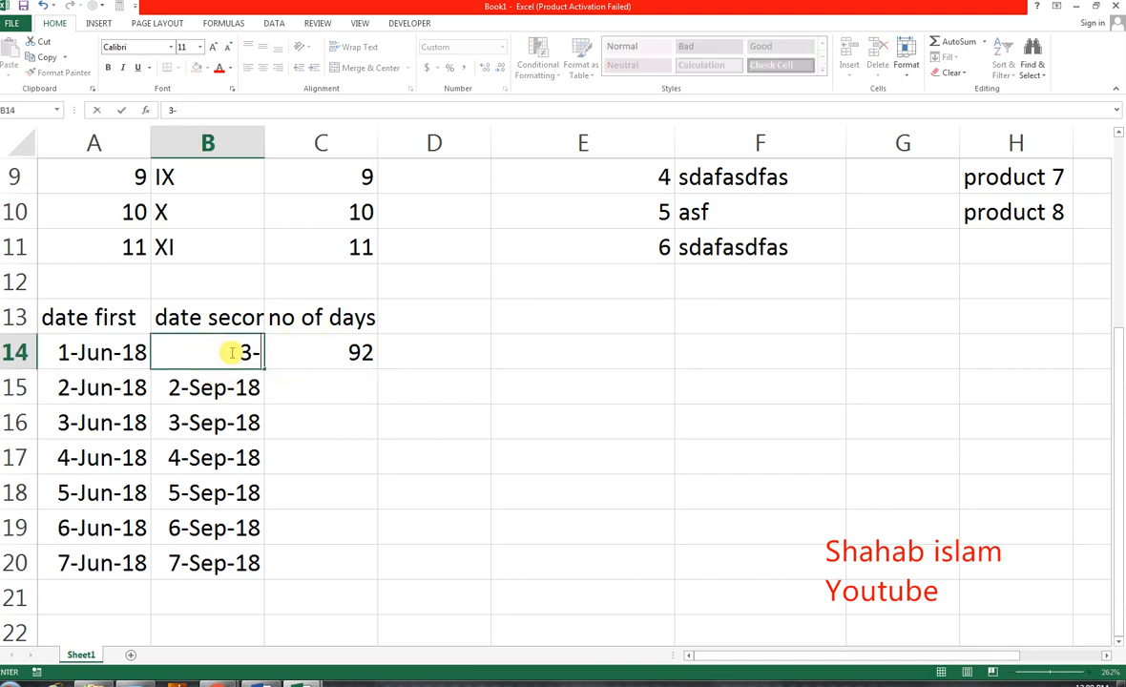
pyautogui.write('jun-18')
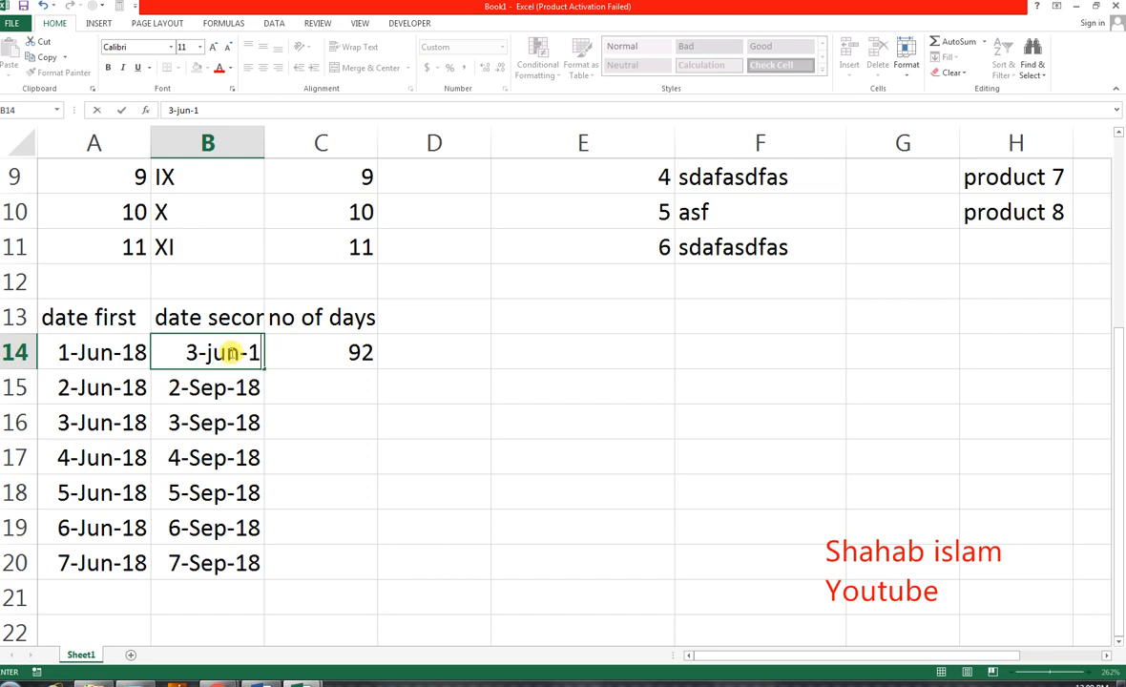
pyautogui.press('Return')
# Step: Fill the DAYS formula from cell C14 down to C20
pyautogui.click(340, 351)
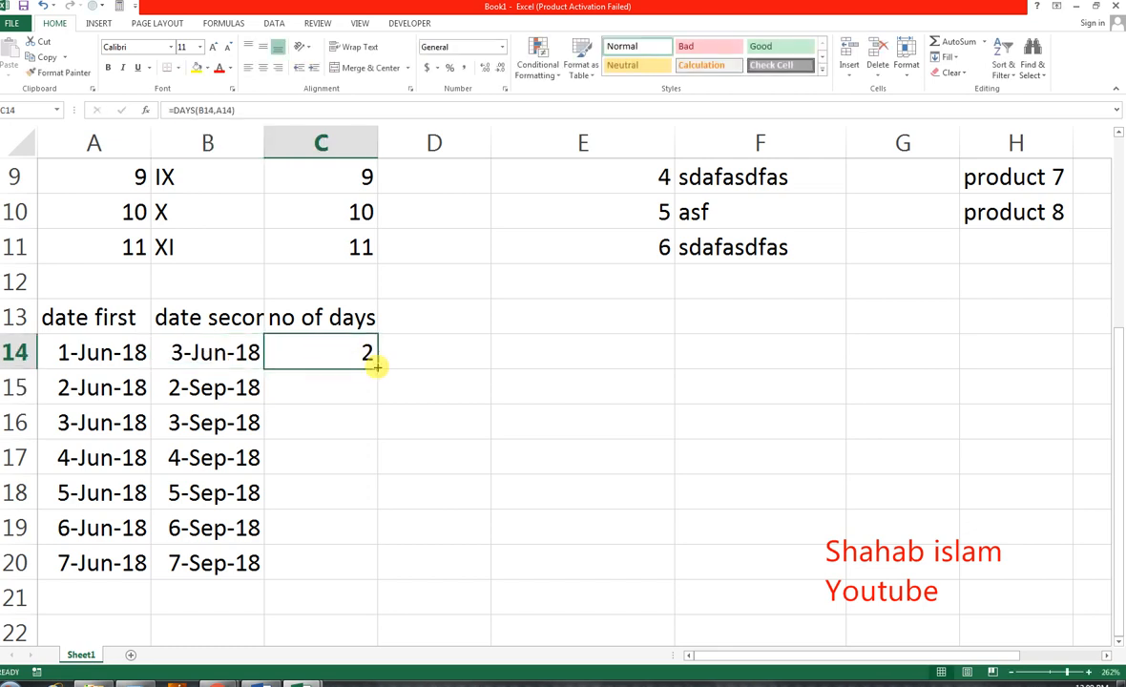
pyautogui.moveTo(375, 369); pyautogui.dragTo(373, 563)
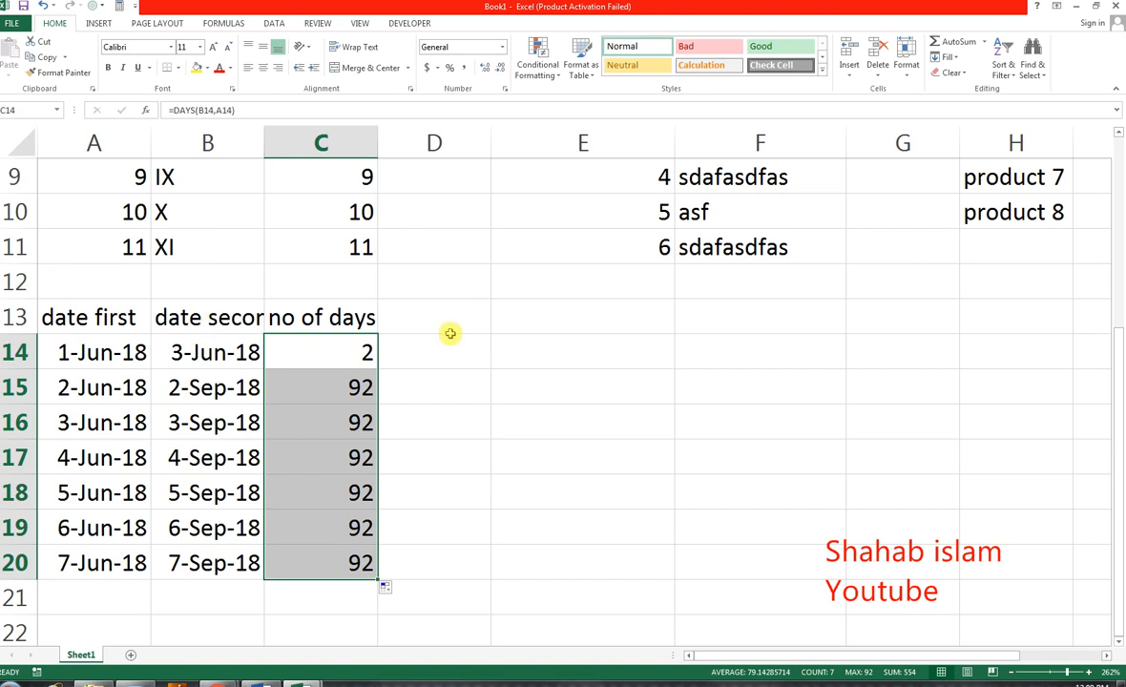
pyautogui.click(576, 315)
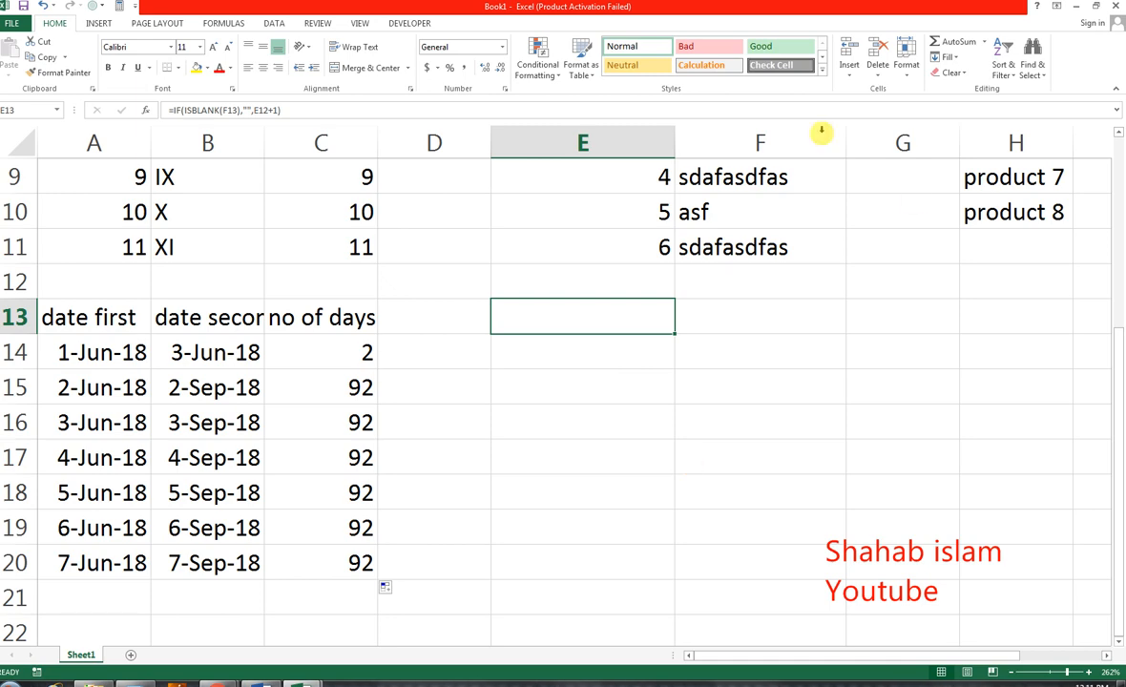
# Step: Try to copy the name and price table in H2:I10 to cell E13
pyautogui.scroll(3, 991, 327)
pyautogui.click(1014, 212)
pyautogui.moveTo(1121, 302); pyautogui.dragTo(827, 493)
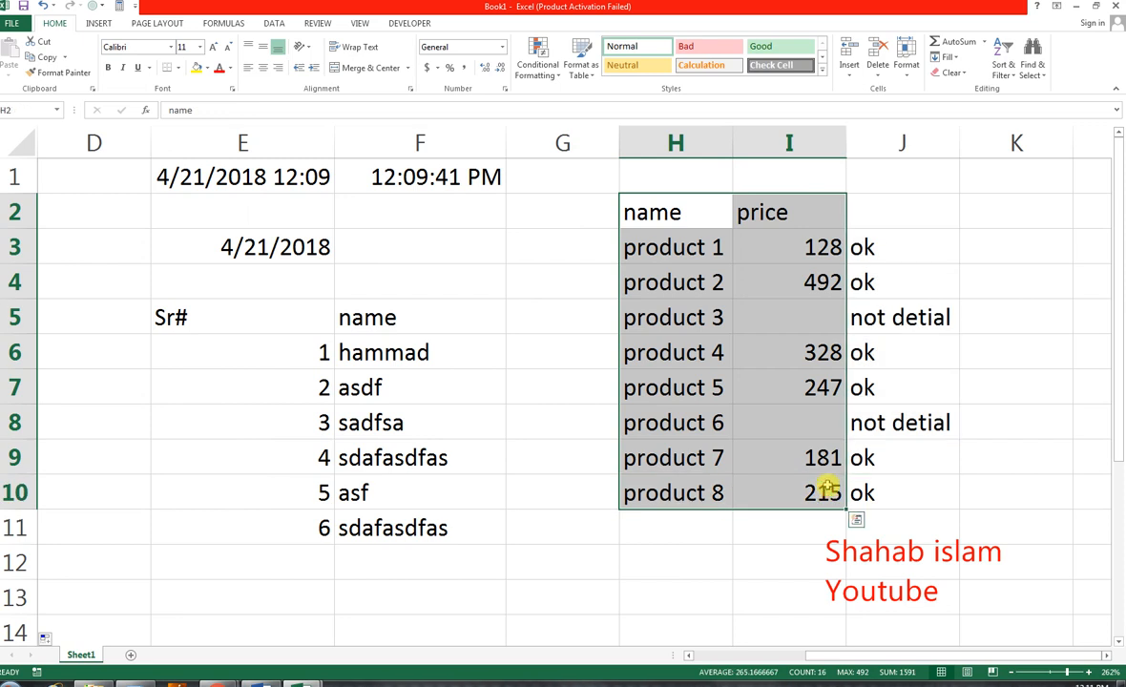
pyautogui.hotkey('ctrl', 'c')
pyautogui.moveTo(865, 653); pyautogui.dragTo(737, 638)
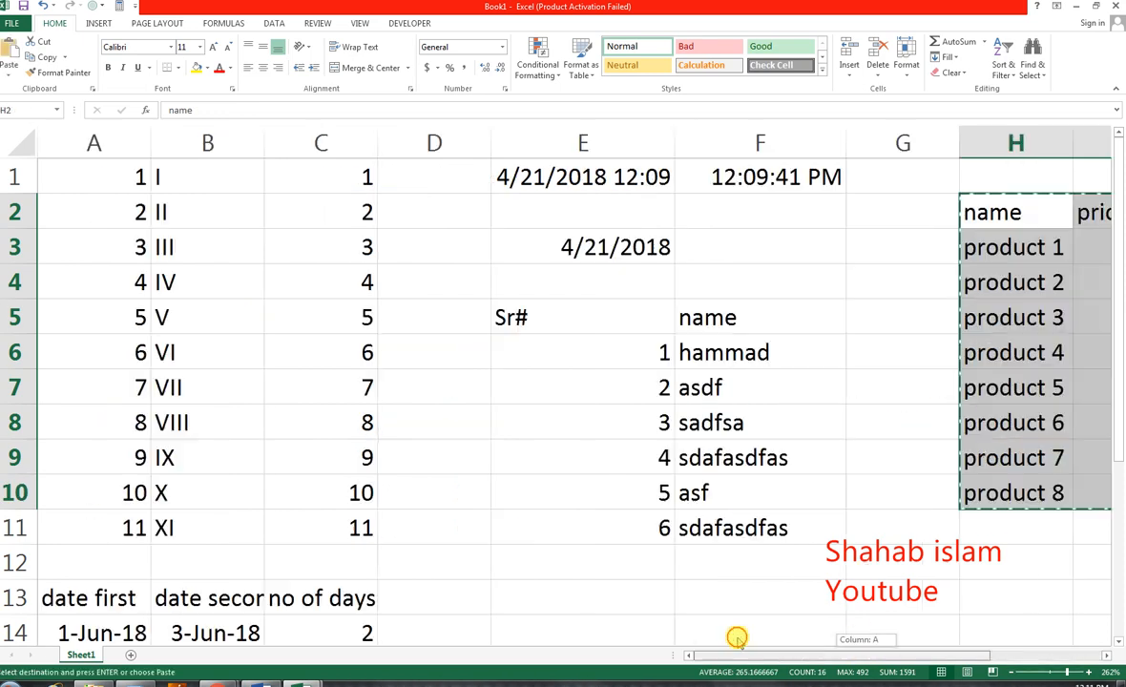
pyautogui.click(737, 638)
pyautogui.scroll(-1, 659, 530)
pyautogui.click(591, 486)
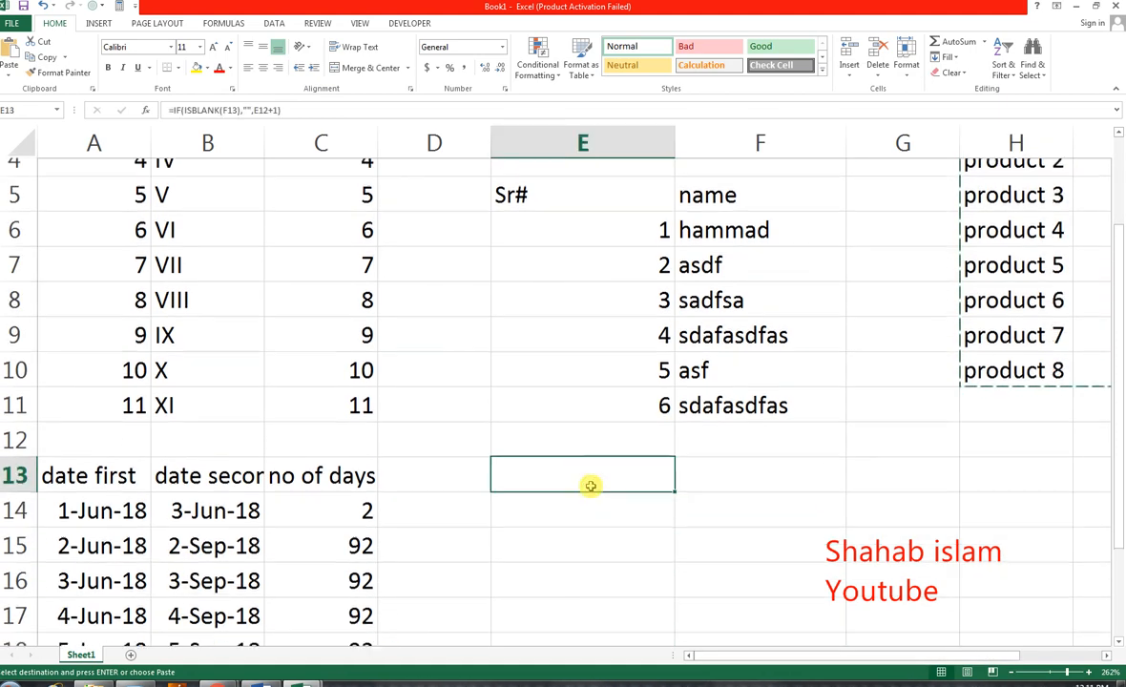
pyautogui.scroll(-3, 591, 486)
pyautogui.hotkey('ctrl', 'c')
pyautogui.hotkey('ctrl', 'v')
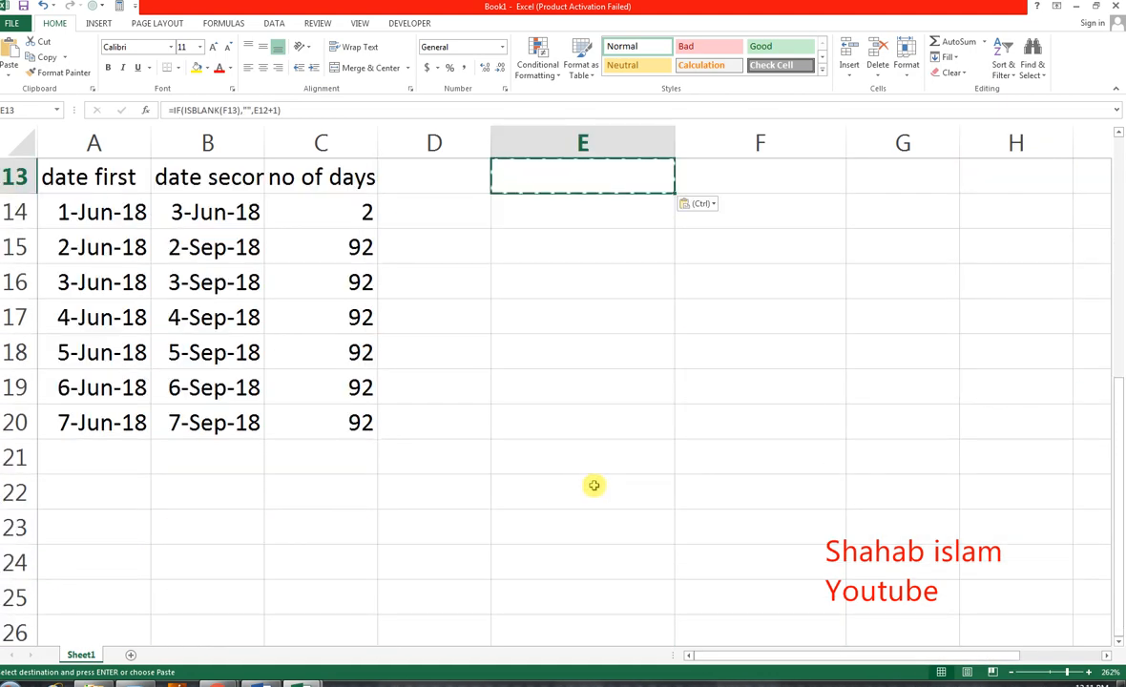
pyautogui.press('ctrl')
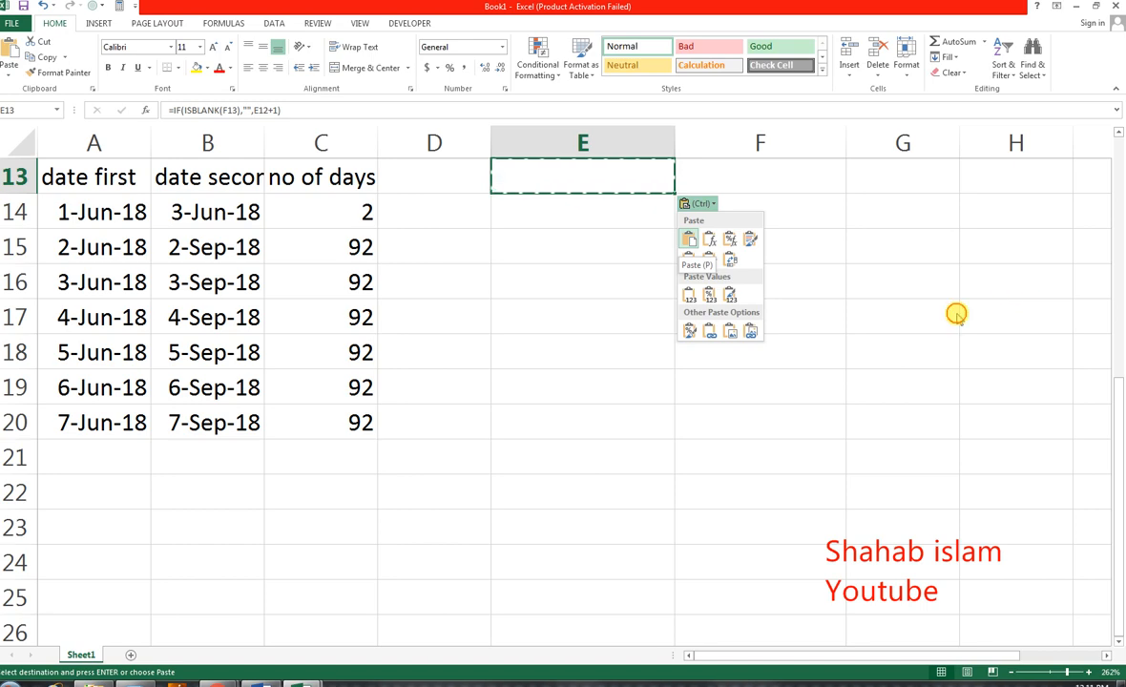
pyautogui.press('Escape')
# Step: Copy the product name and price range H2:I10 and paste it starting at cell E13
pyautogui.scroll(4, 971, 309)
pyautogui.moveTo(998, 199); pyautogui.dragTo(1102, 475)
pyautogui.hotkey('ctrl', 'c')
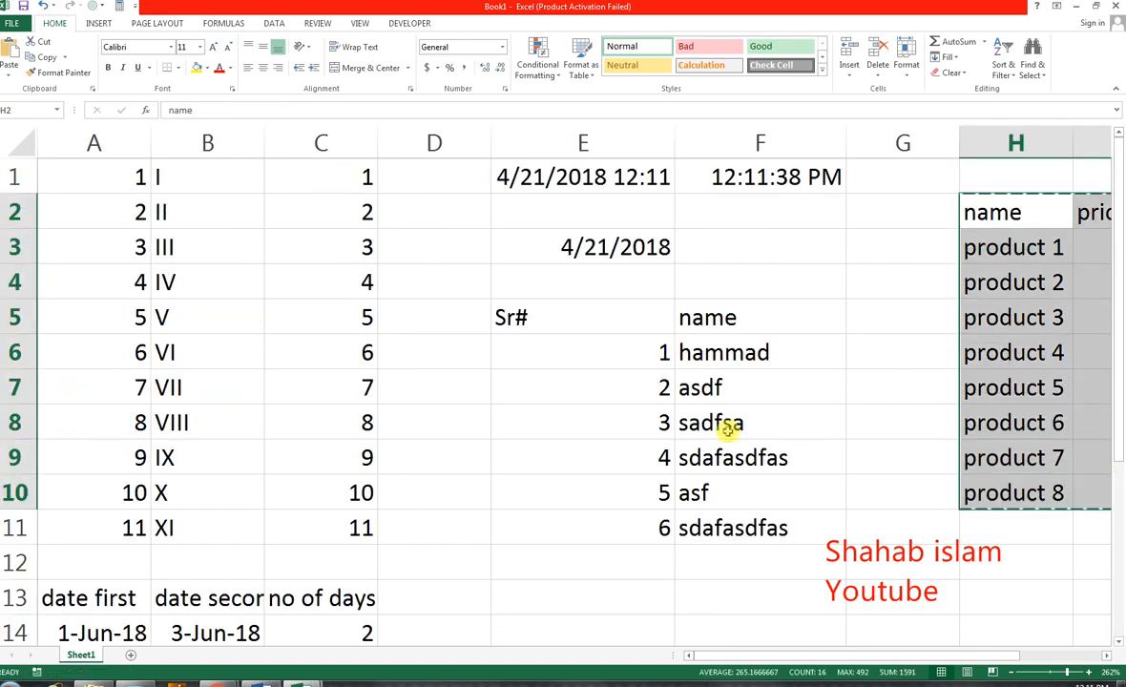
pyautogui.scroll(-3, 636, 417)
pyautogui.click(534, 287)
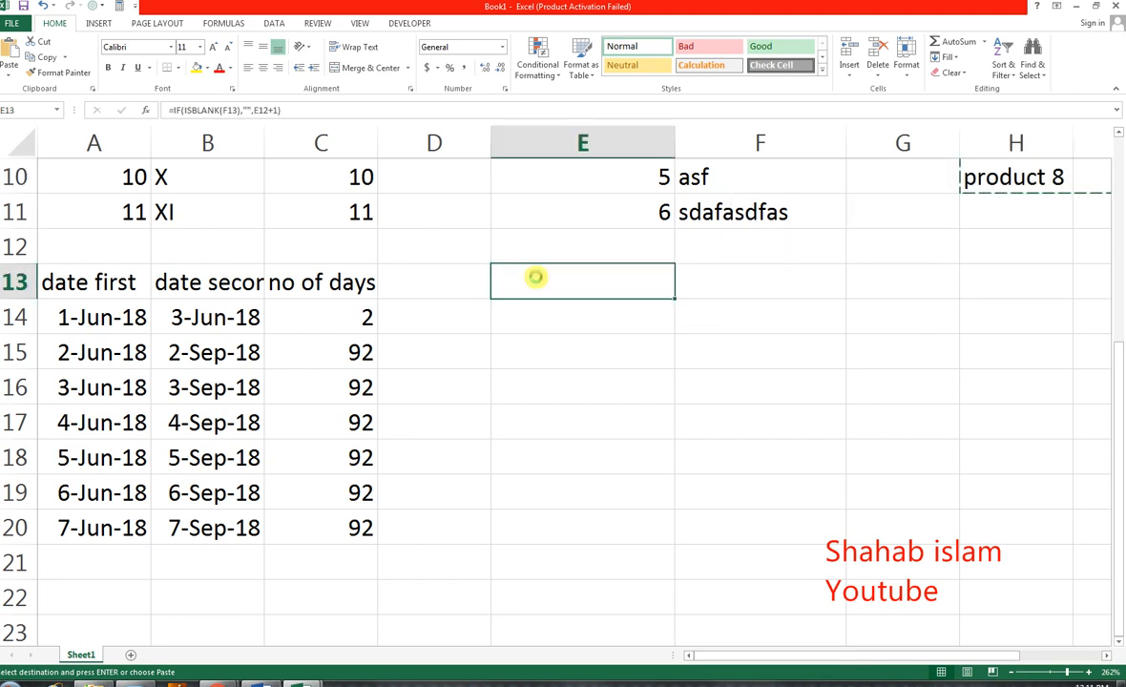
pyautogui.hotkey('ctrl', 'v')
pyautogui.click(886, 283)
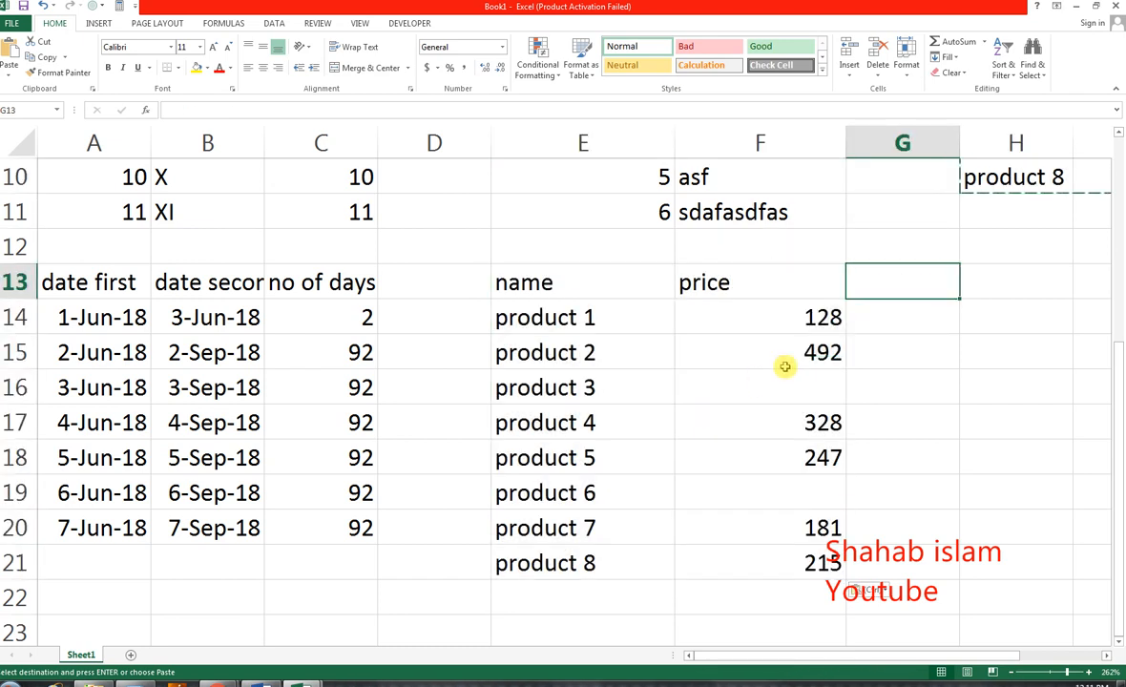
# Step: Fill in the missing prices in the copied table: 500 for product 3 and 1254 for product 6
pyautogui.click(783, 374)
pyautogui.write('500')
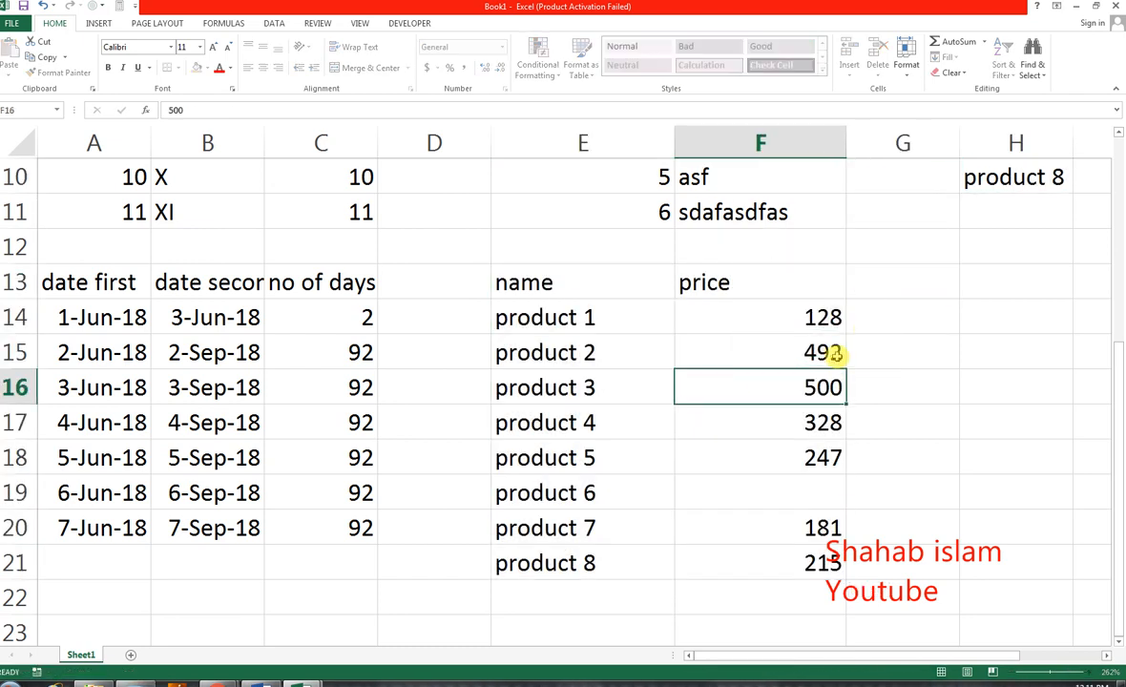
pyautogui.press('Down')
pyautogui.press('Down')
pyautogui.press('Down')
pyautogui.write('1254')
pyautogui.press('Return')
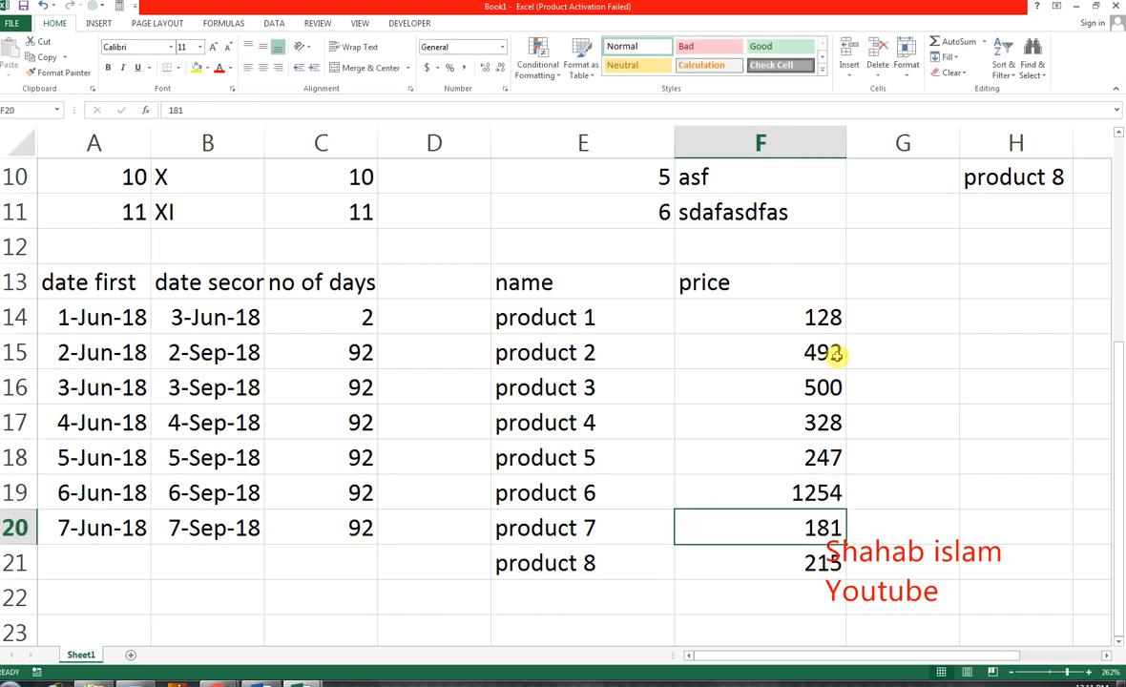
# Step: Enter =IF(ISNUMBER(F14),"yes","no") in cell G14 beside the product 1 price
pyautogui.press('Right')
pyautogui.press('Up')
pyautogui.press('Up')
pyautogui.press('Up')
pyautogui.press('Up')
pyautogui.press('Up')
pyautogui.press('Up')
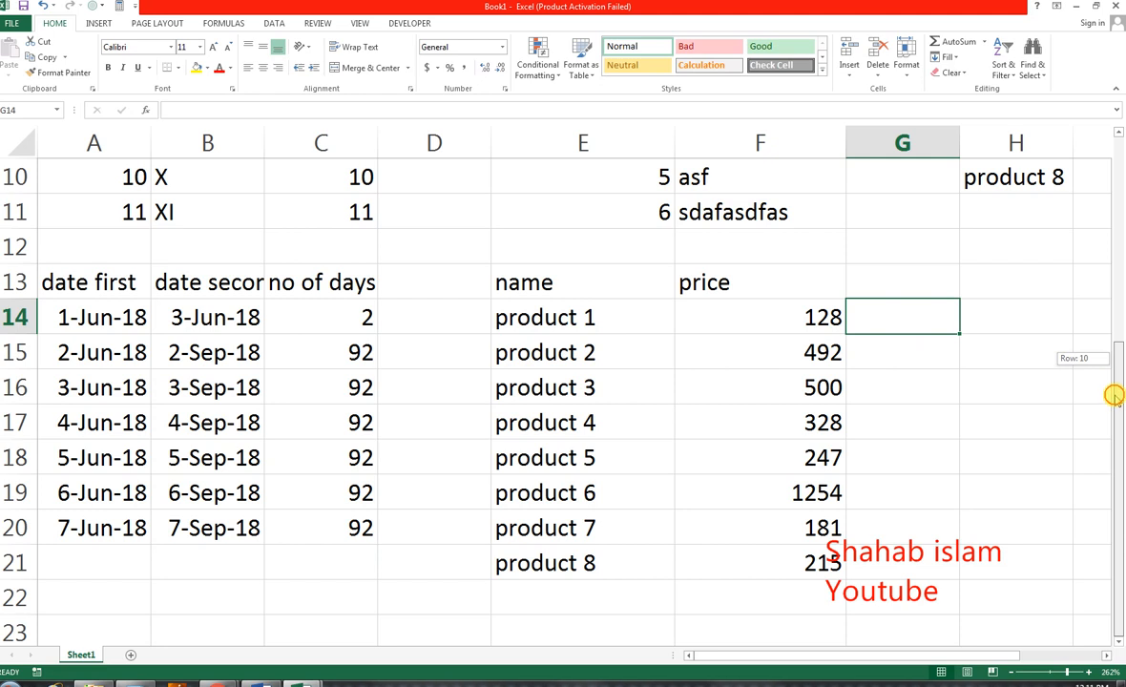
pyautogui.scroll(-1, 1008, 360)
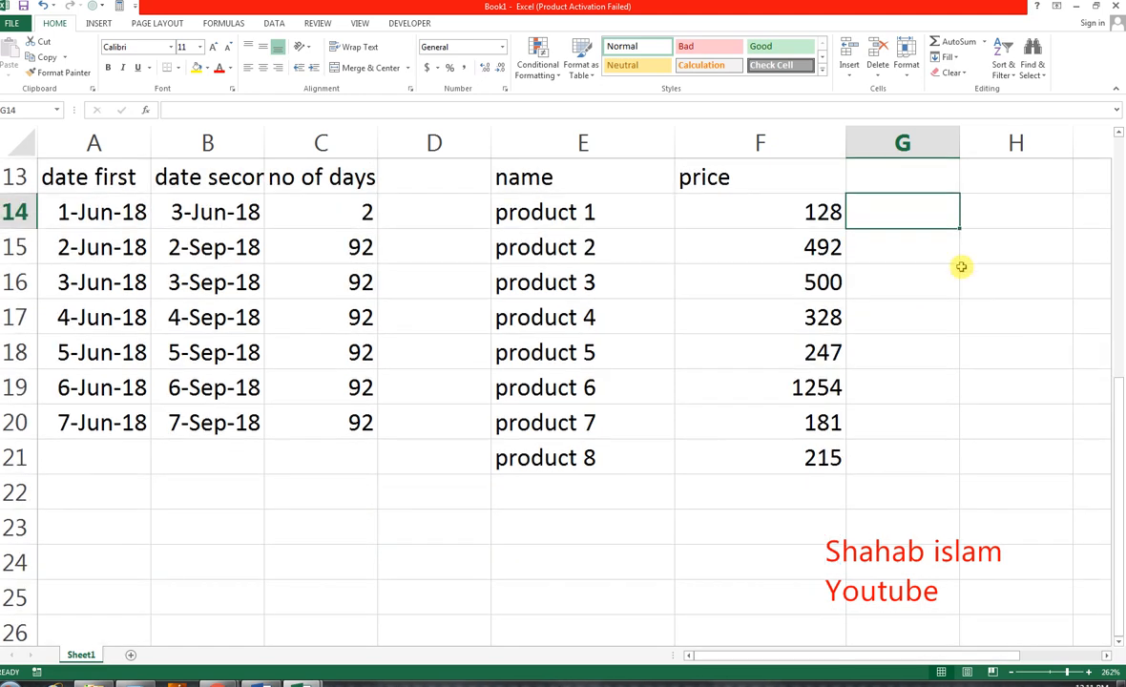
pyautogui.write('=if')
pyautogui.press('Tab')
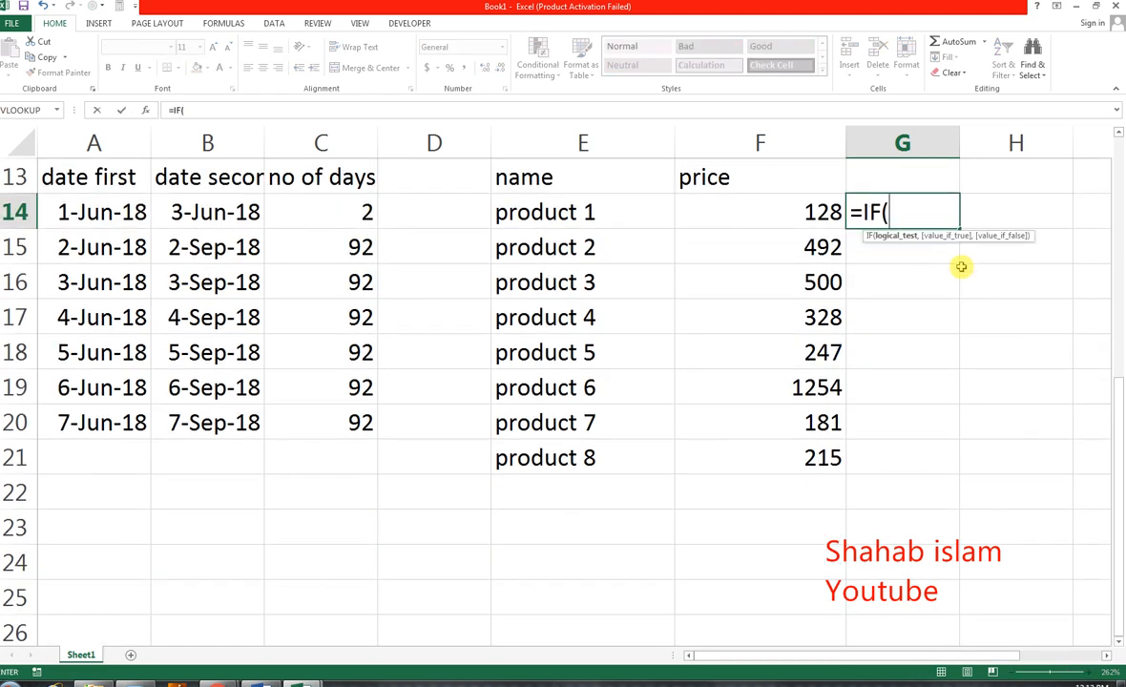
pyautogui.write('is')
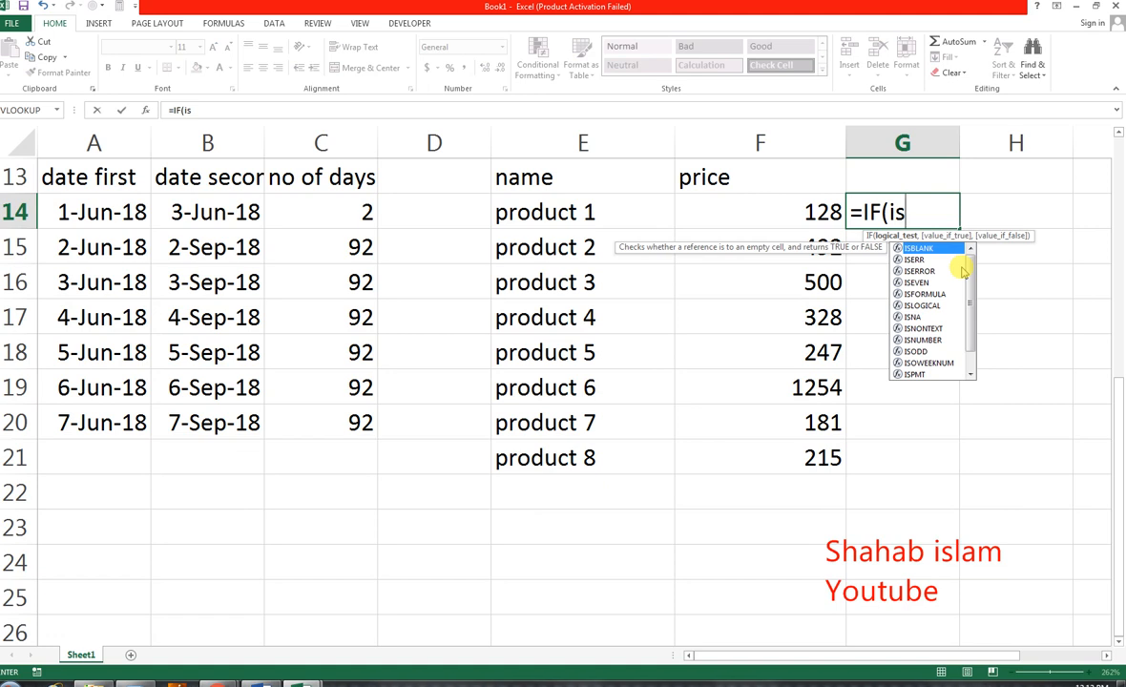
pyautogui.press('BackSpace')
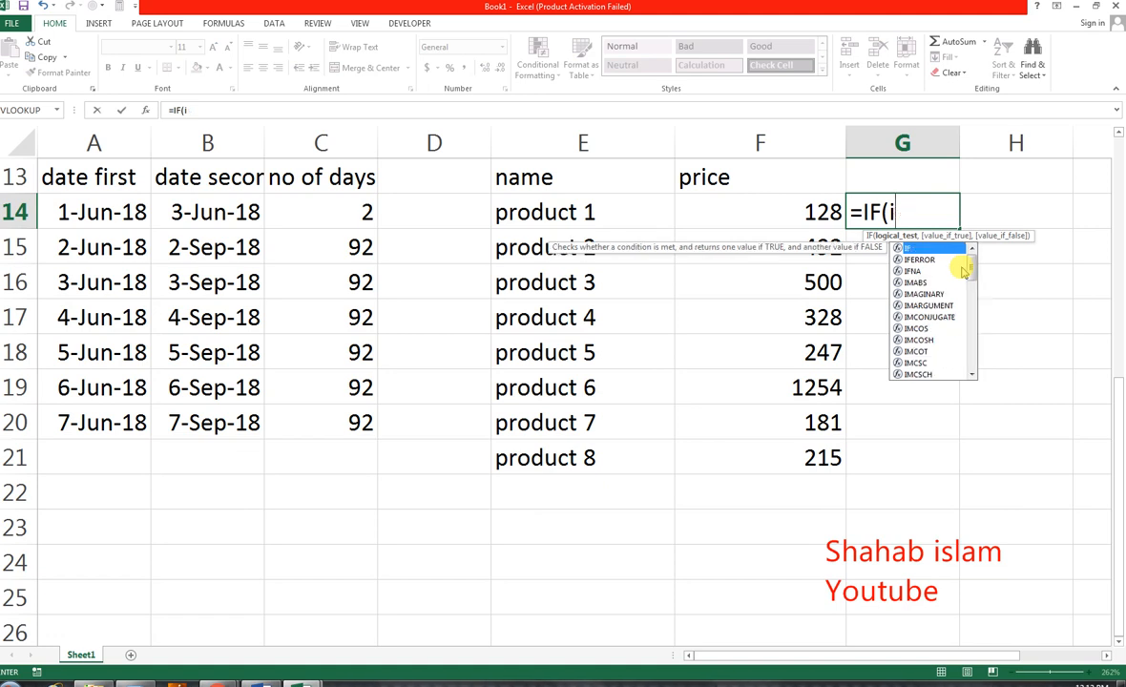
pyautogui.write('sn')
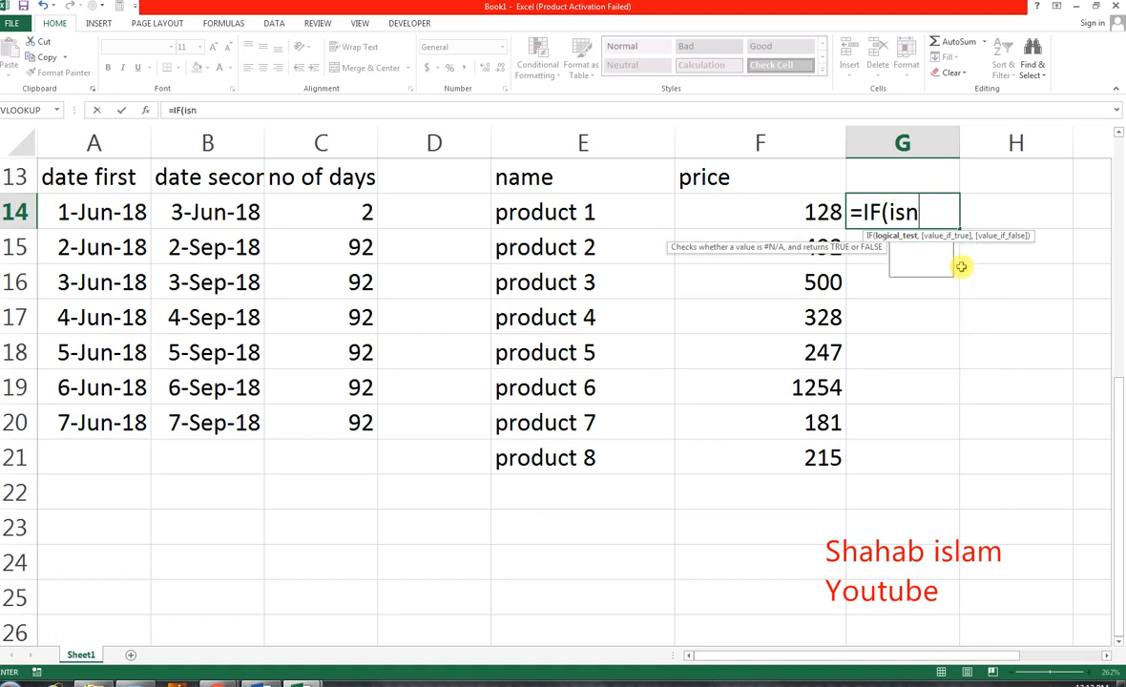
pyautogui.write('um')
pyautogui.press('Tab')
pyautogui.press('Left')
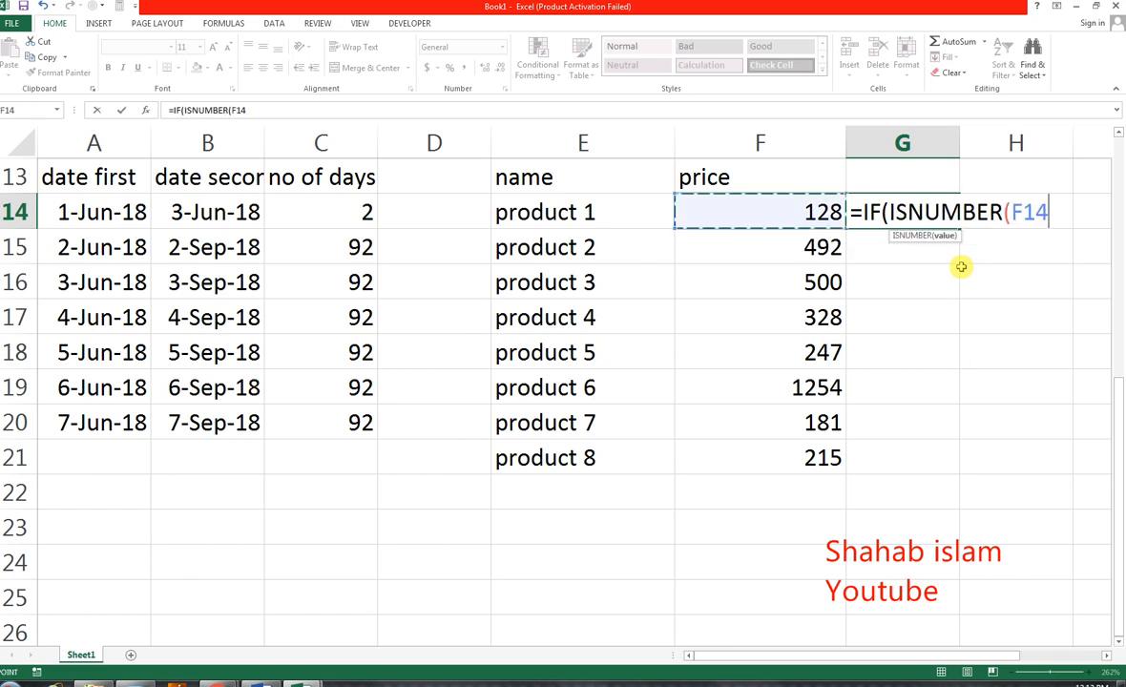
pyautogui.write('),')
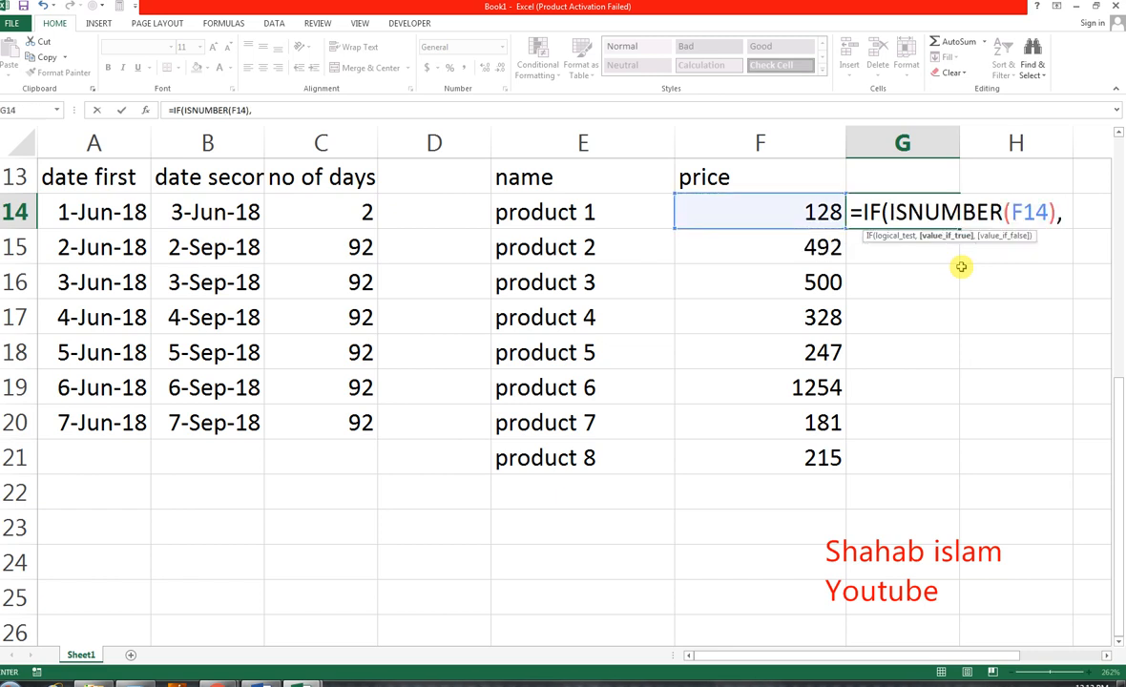
pyautogui.write('"yes",')
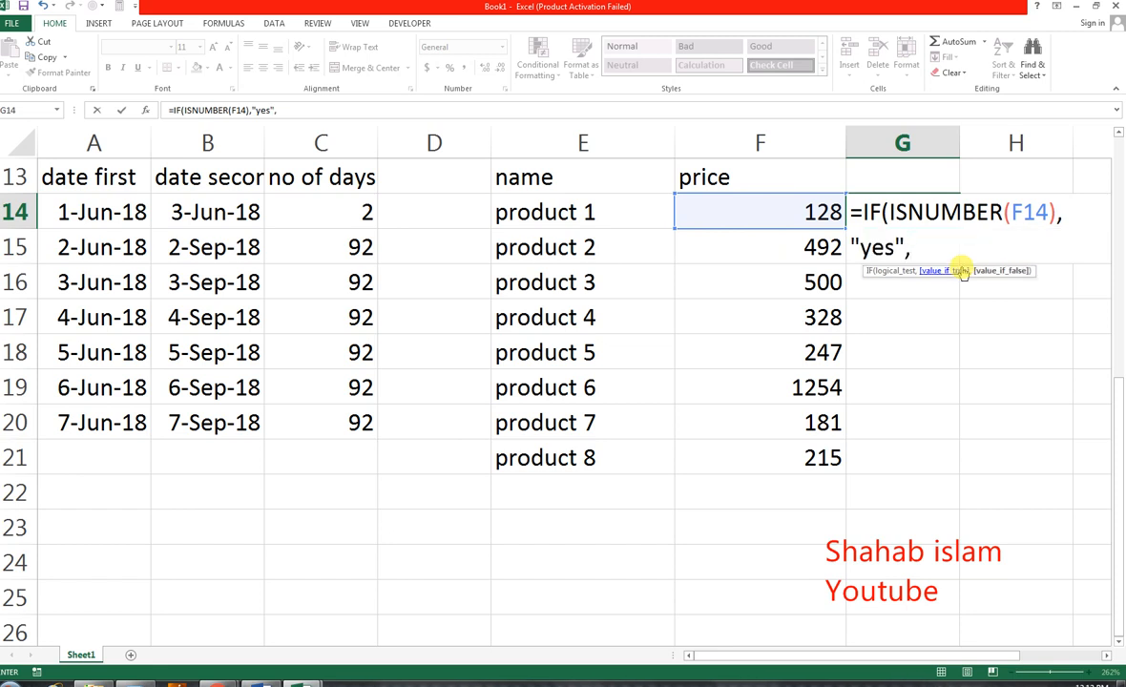
pyautogui.write('"no")')
pyautogui.press('Return')
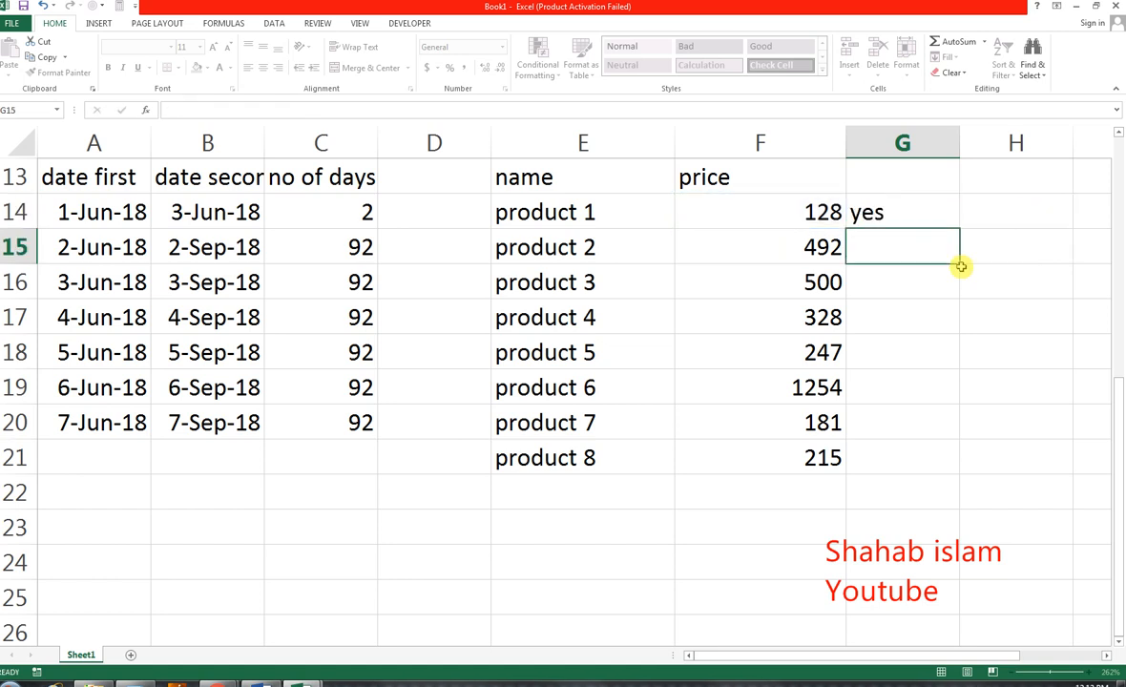
# Step: Fill the ISNUMBER check from cell G14 down to G21
pyautogui.click(935, 212)
pyautogui.moveTo(958, 226); pyautogui.dragTo(940, 468)
# Step: Replace the product 4 price in cell F17 with the word TEXT
pyautogui.click(829, 321)
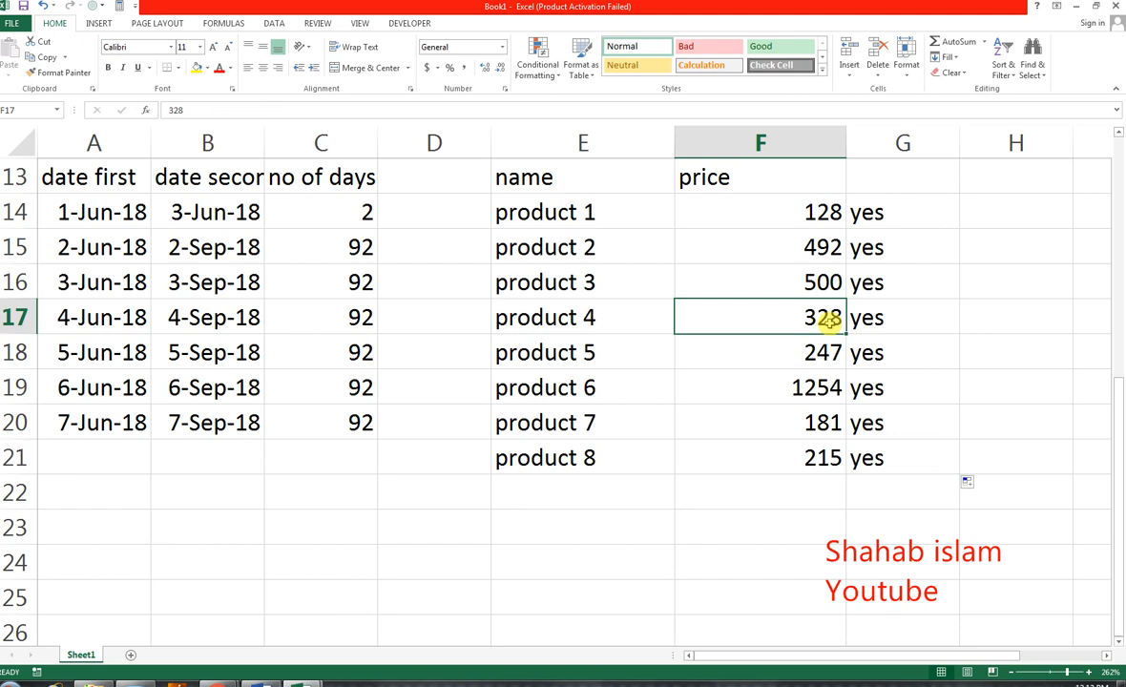
pyautogui.write('tet')
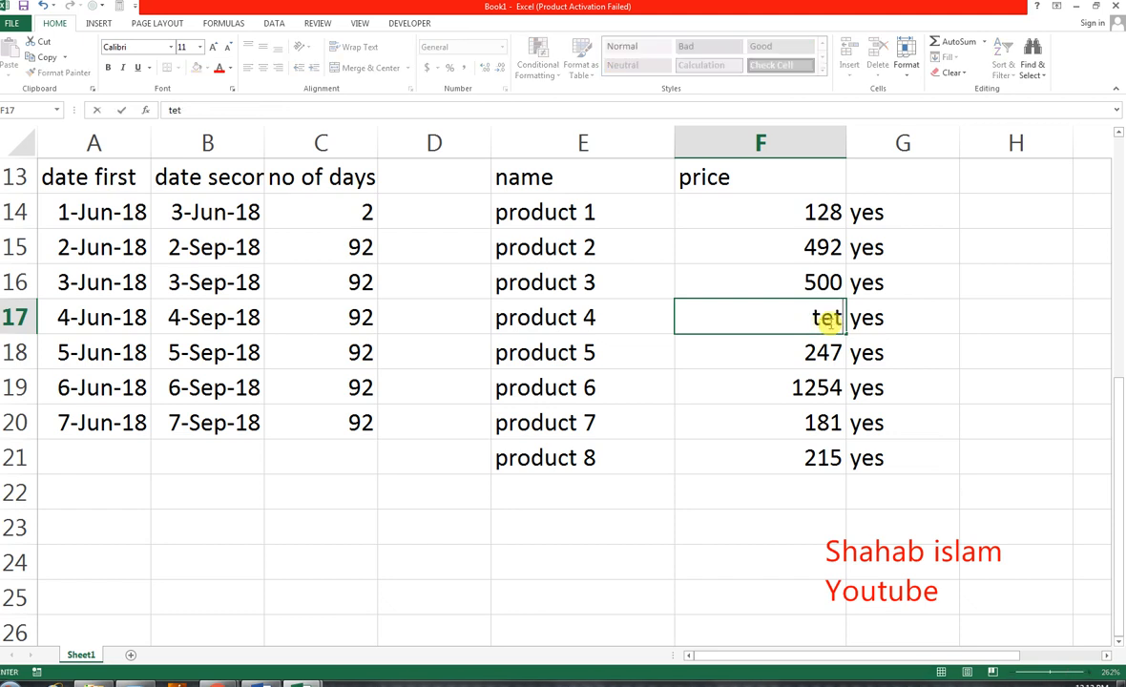
pyautogui.press('BackSpace')
pyautogui.press('BackSpace')
pyautogui.write('TEXT')
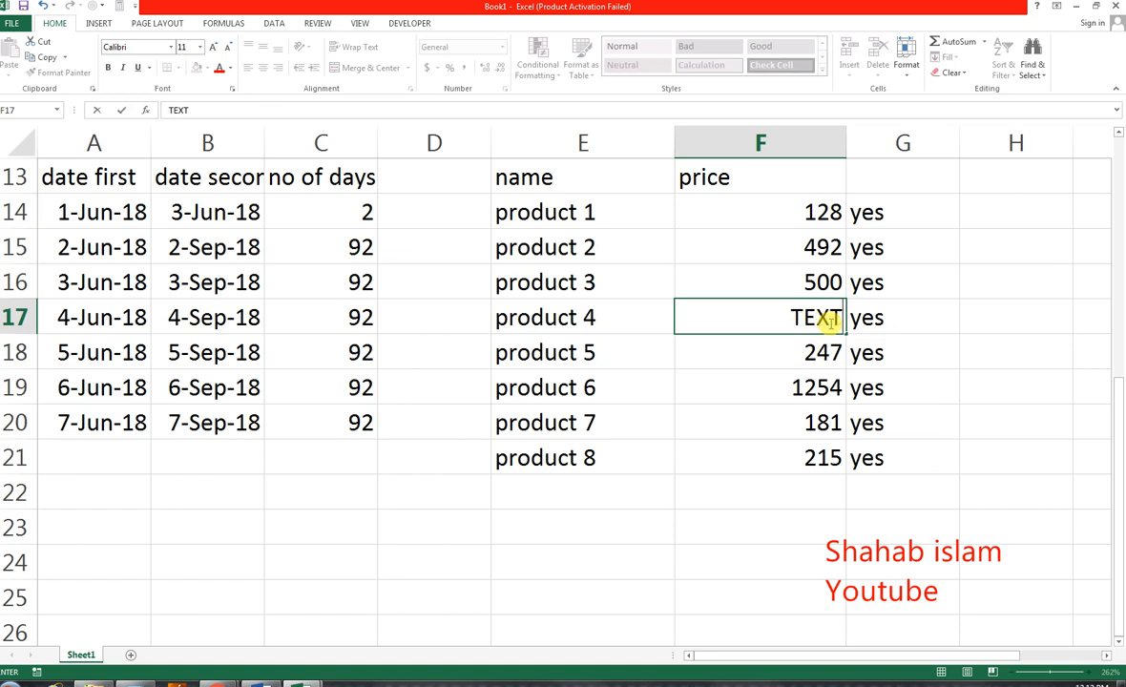
pyautogui.press('Return')
# Step: Replace the product 7 price in cell F20 with SECOND TEXT
pyautogui.press('Down')
pyautogui.press('Down')
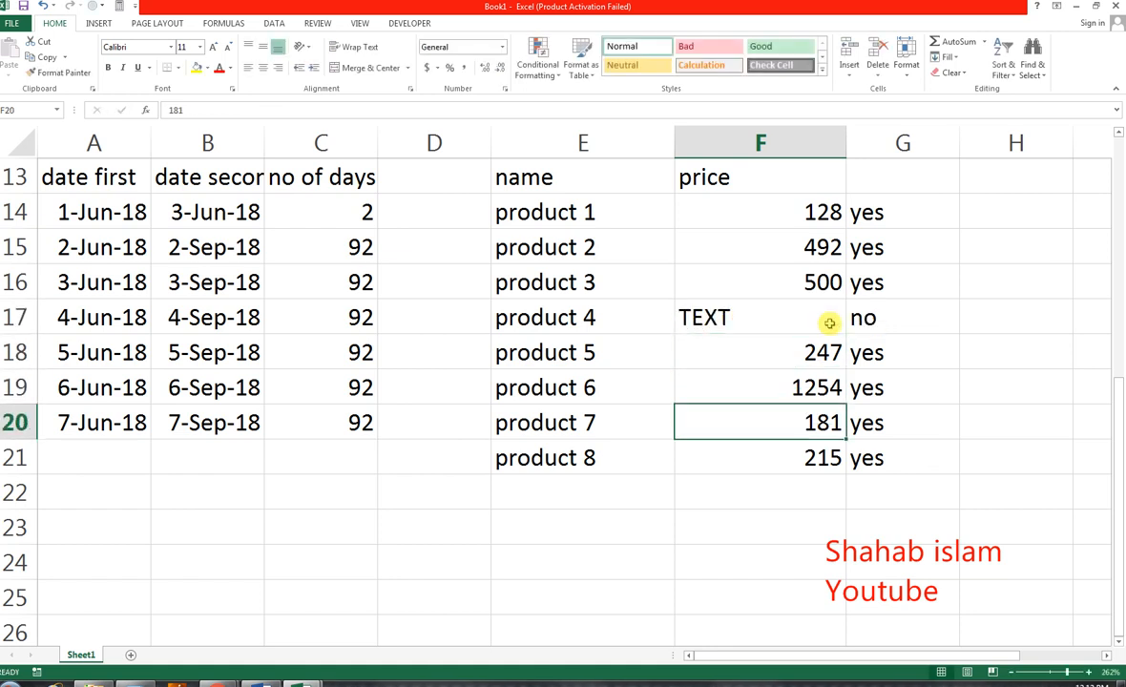
pyautogui.write('SE')
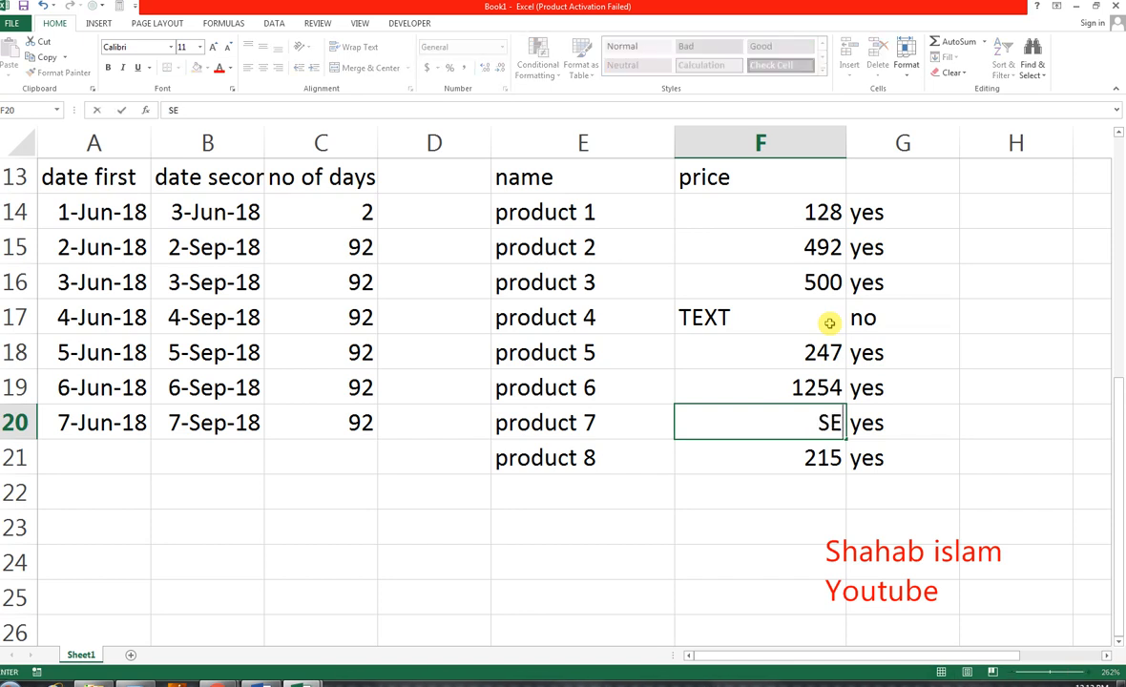
pyautogui.write('COND TEXT')
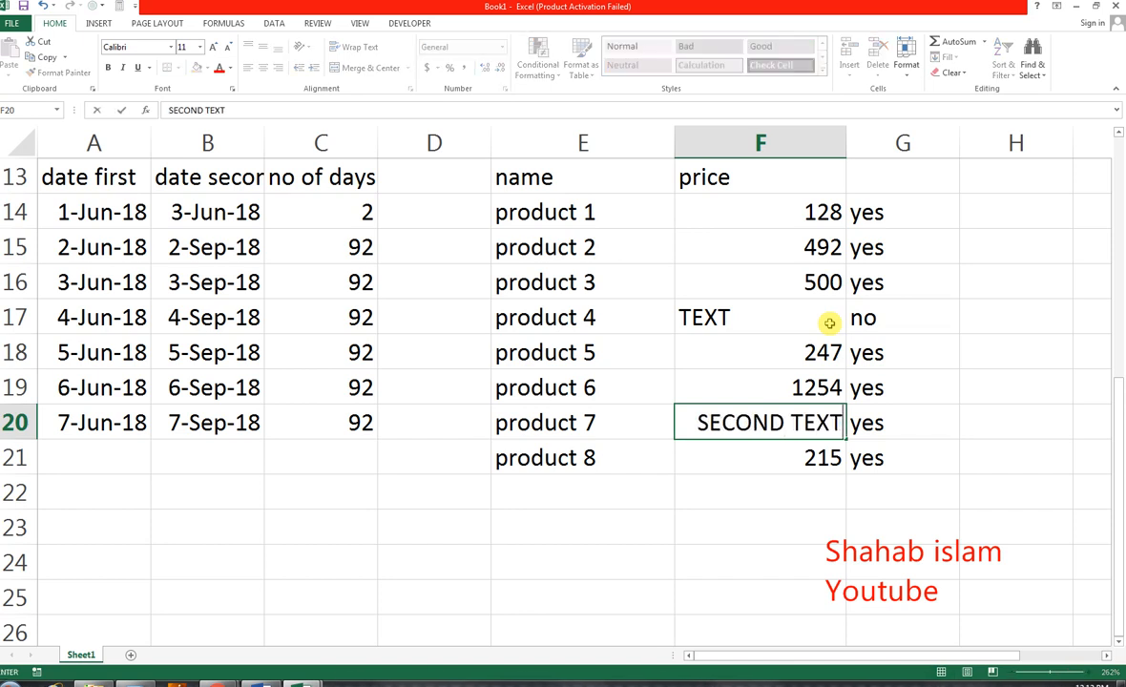
pyautogui.press('Return')
pyautogui.press('Left')
pyautogui.press('Left')
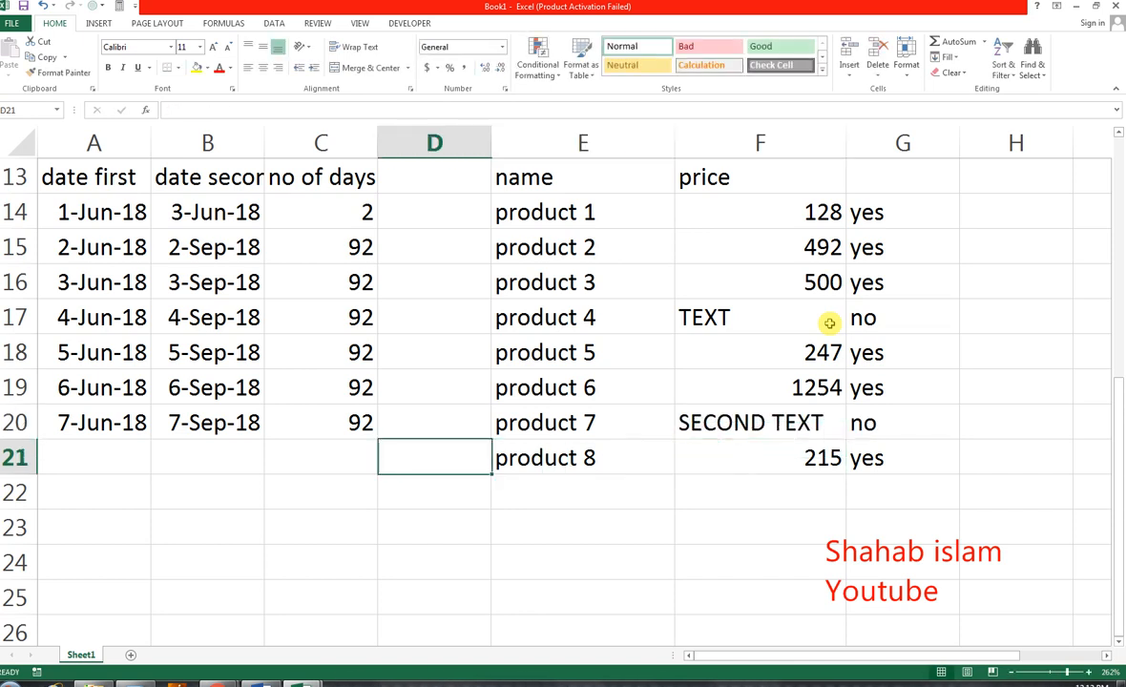
pyautogui.press('Left')
pyautogui.press('Left')
pyautogui.press('Left')
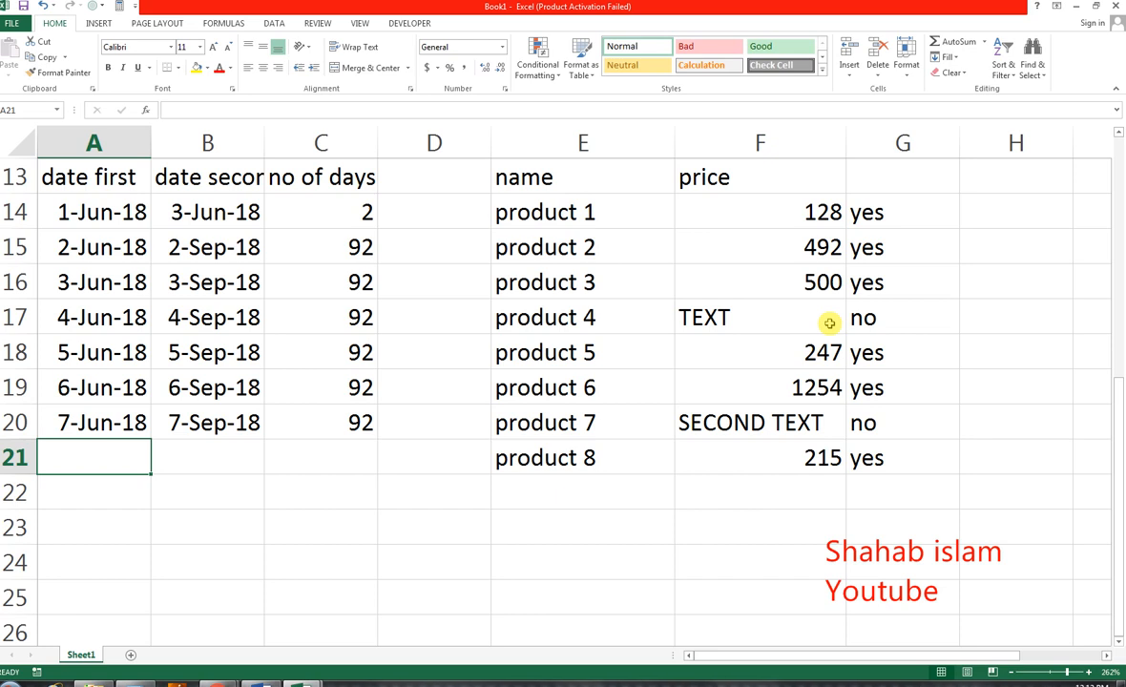
pyautogui.press('Down')
pyautogui.press('Down')
pyautogui.press('Down')
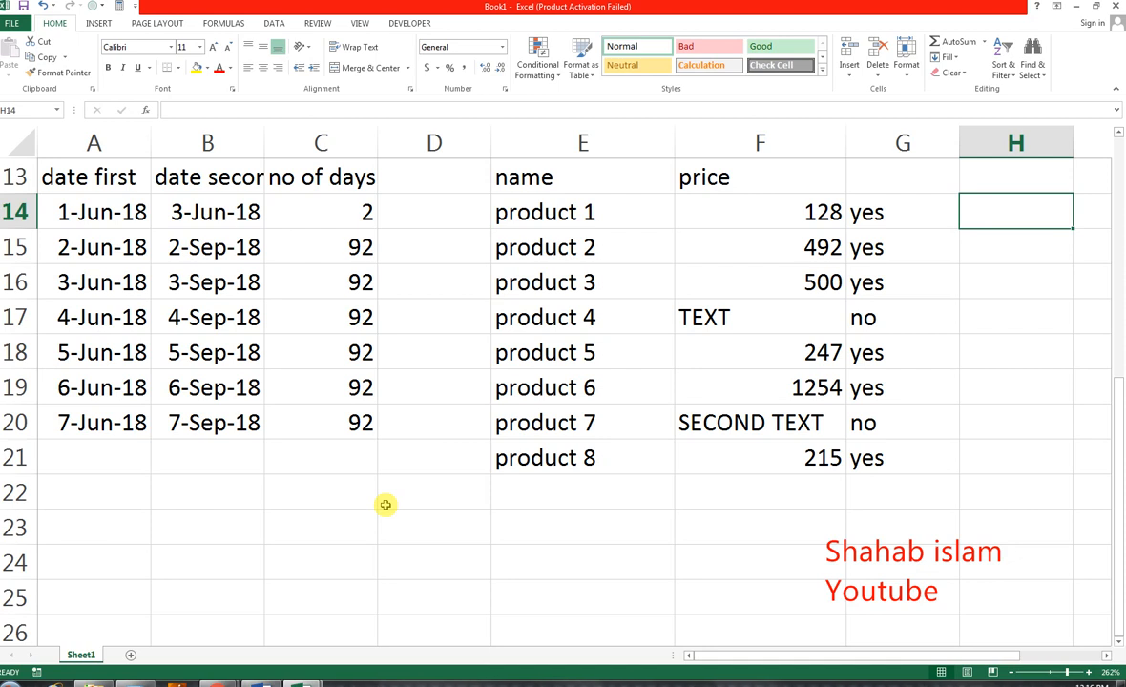
# Step: Enter =COUNTIFS(G14:G21,G14:G21) in cell H14 beside the yes/no checks and fill it down to H21
pyautogui.write('=COUNTIF')
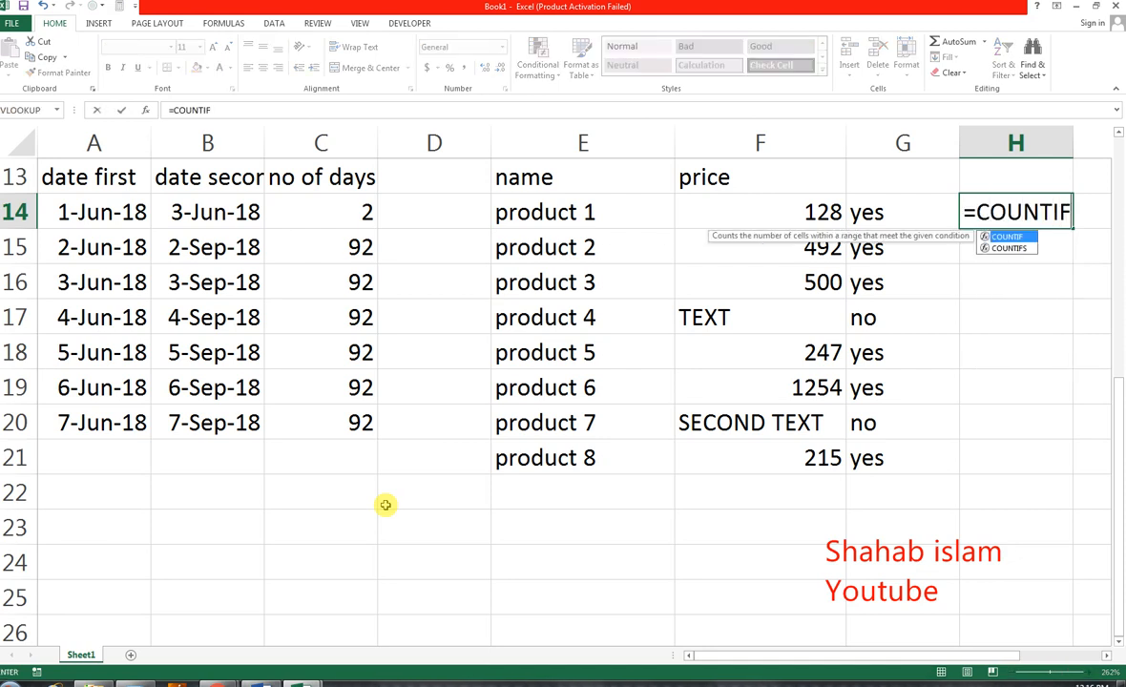
pyautogui.press('Down')
pyautogui.press('Tab')
pyautogui.press('Left')
pyautogui.hotkey('ctrl', 'shift', 'Down')
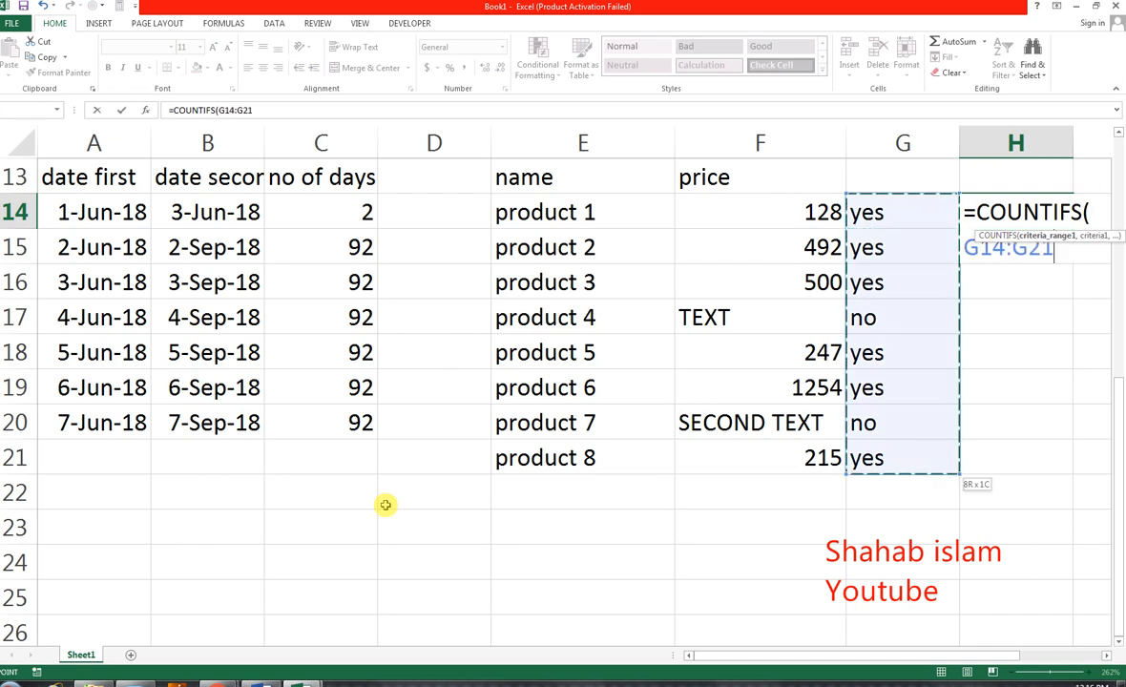
pyautogui.write(',')
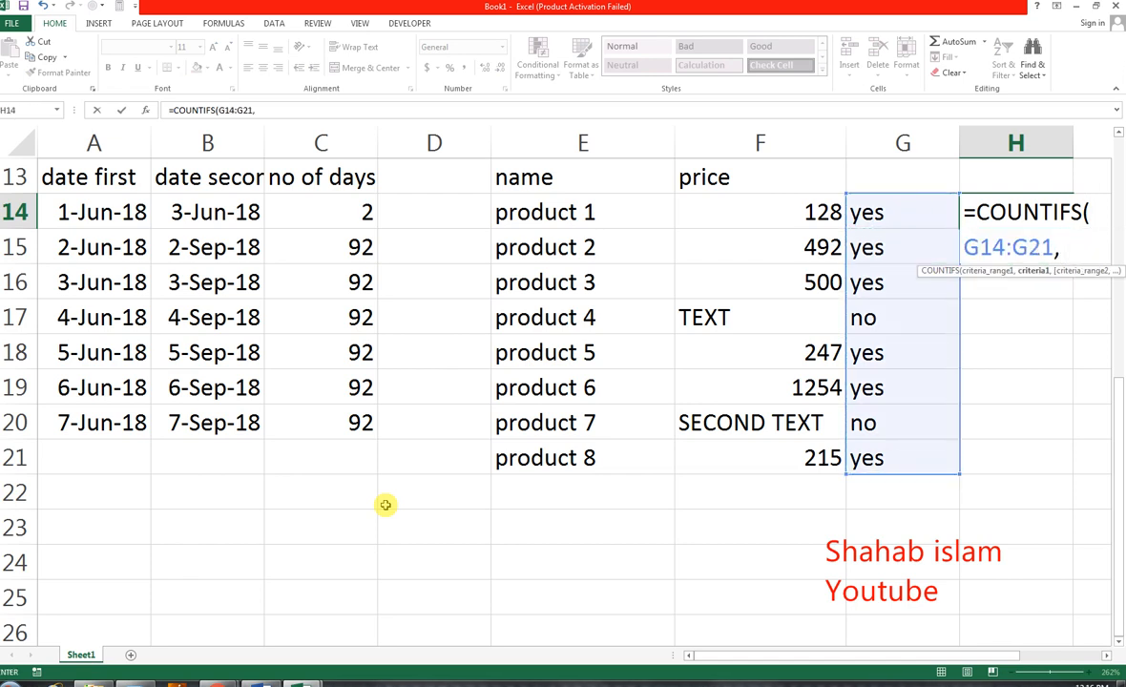
pyautogui.press('Left')
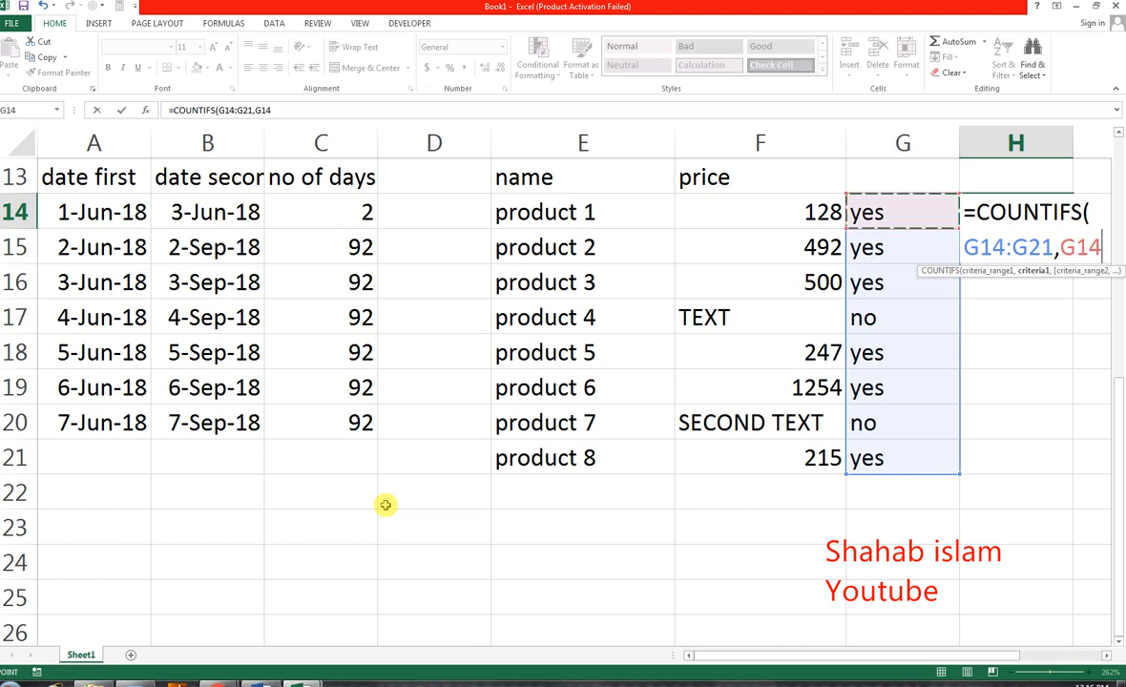
pyautogui.hotkey('ctrl', 'shift', 'Down')
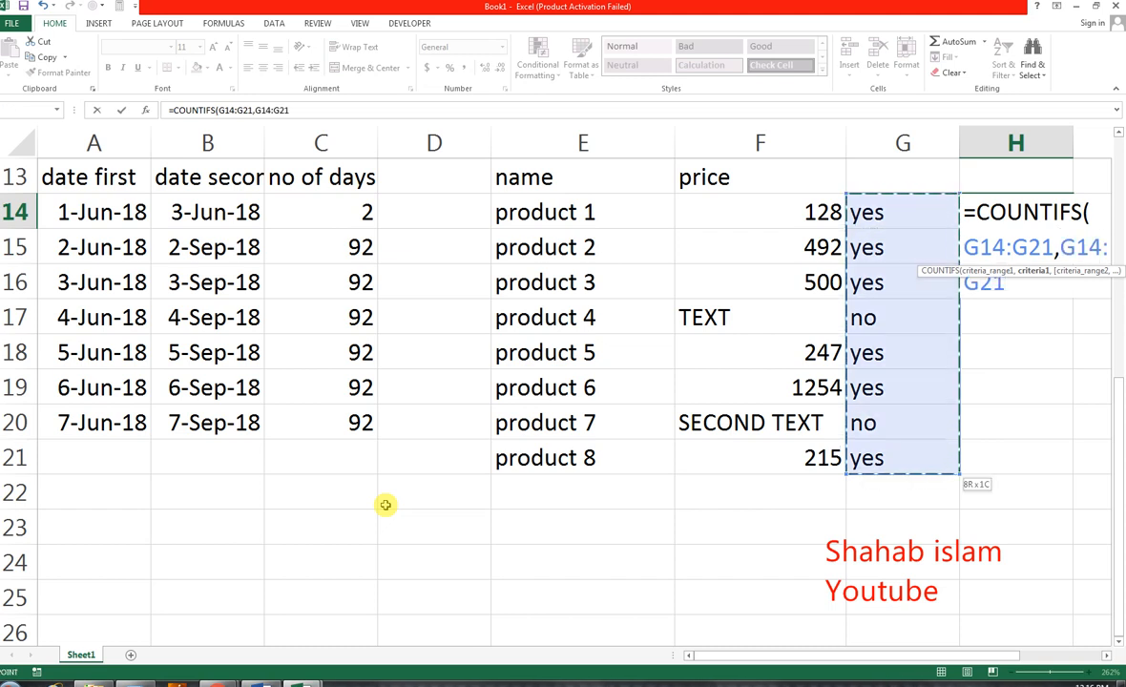
pyautogui.press('Return')
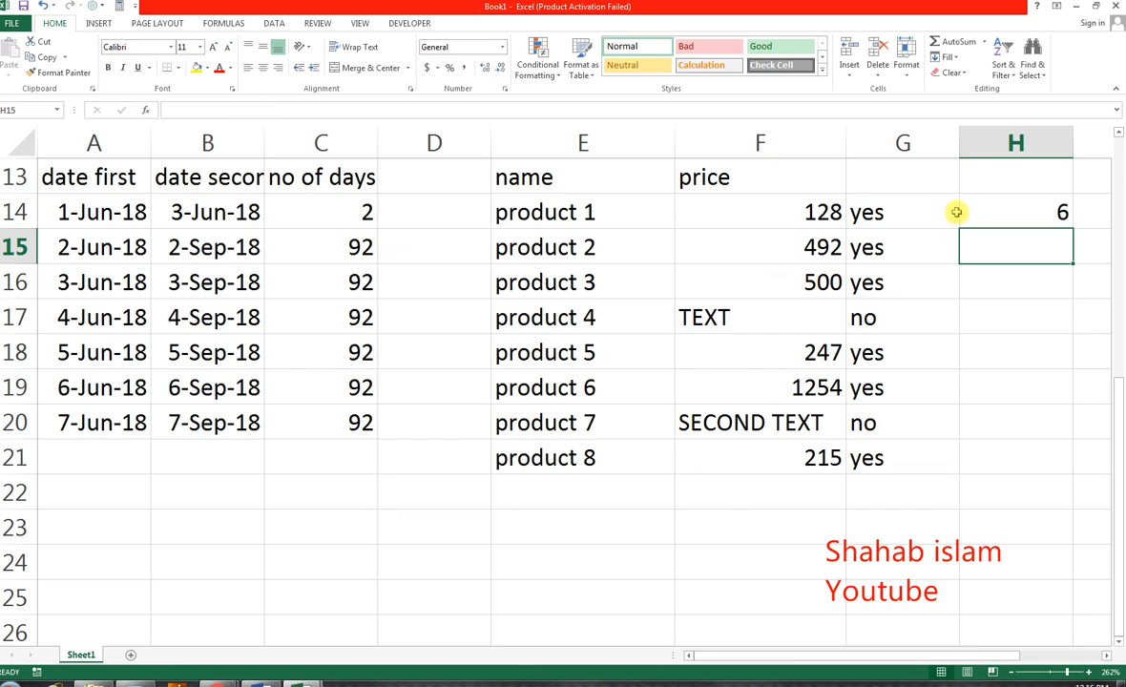
pyautogui.click(1068, 224)
pyautogui.moveTo(1074, 229); pyautogui.dragTo(1039, 448)
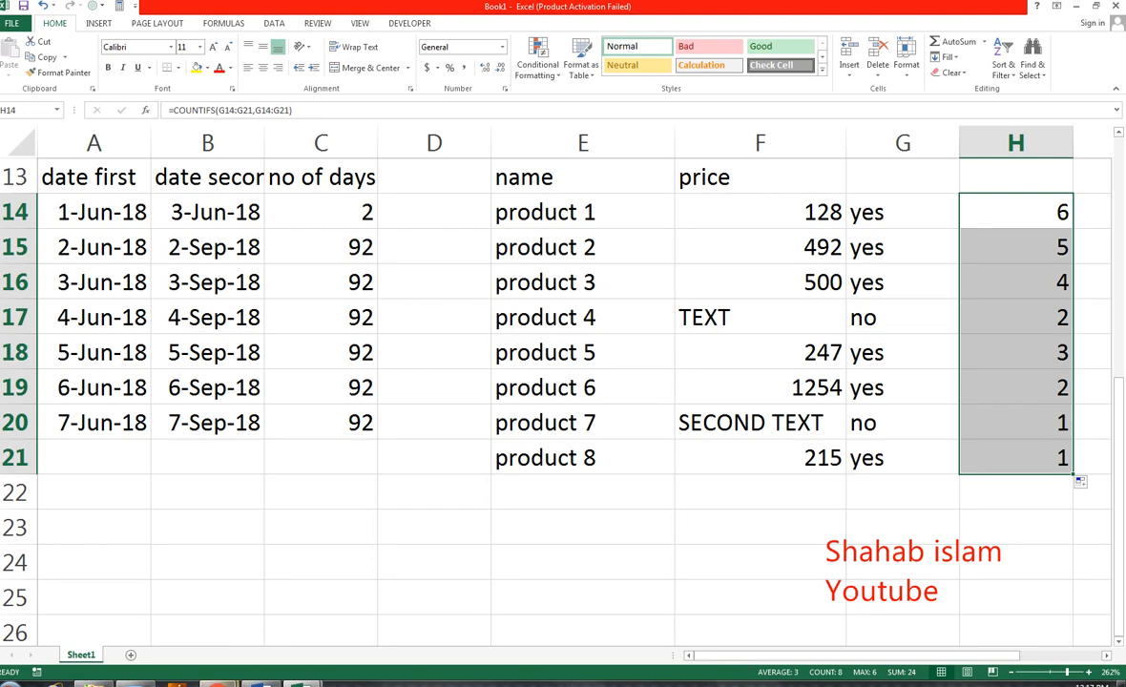
# Step: Switch to the browser window showing the YouTube channel's uploaded videos
pyautogui.click(217, 682)
pyautogui.click(248, 580)
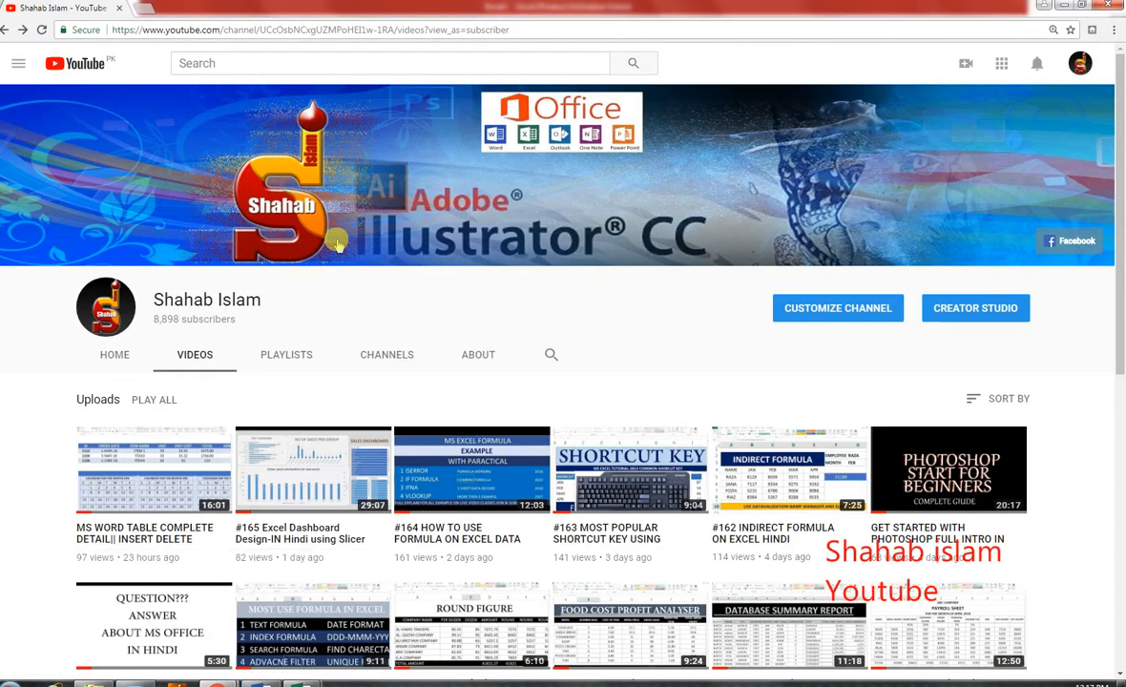